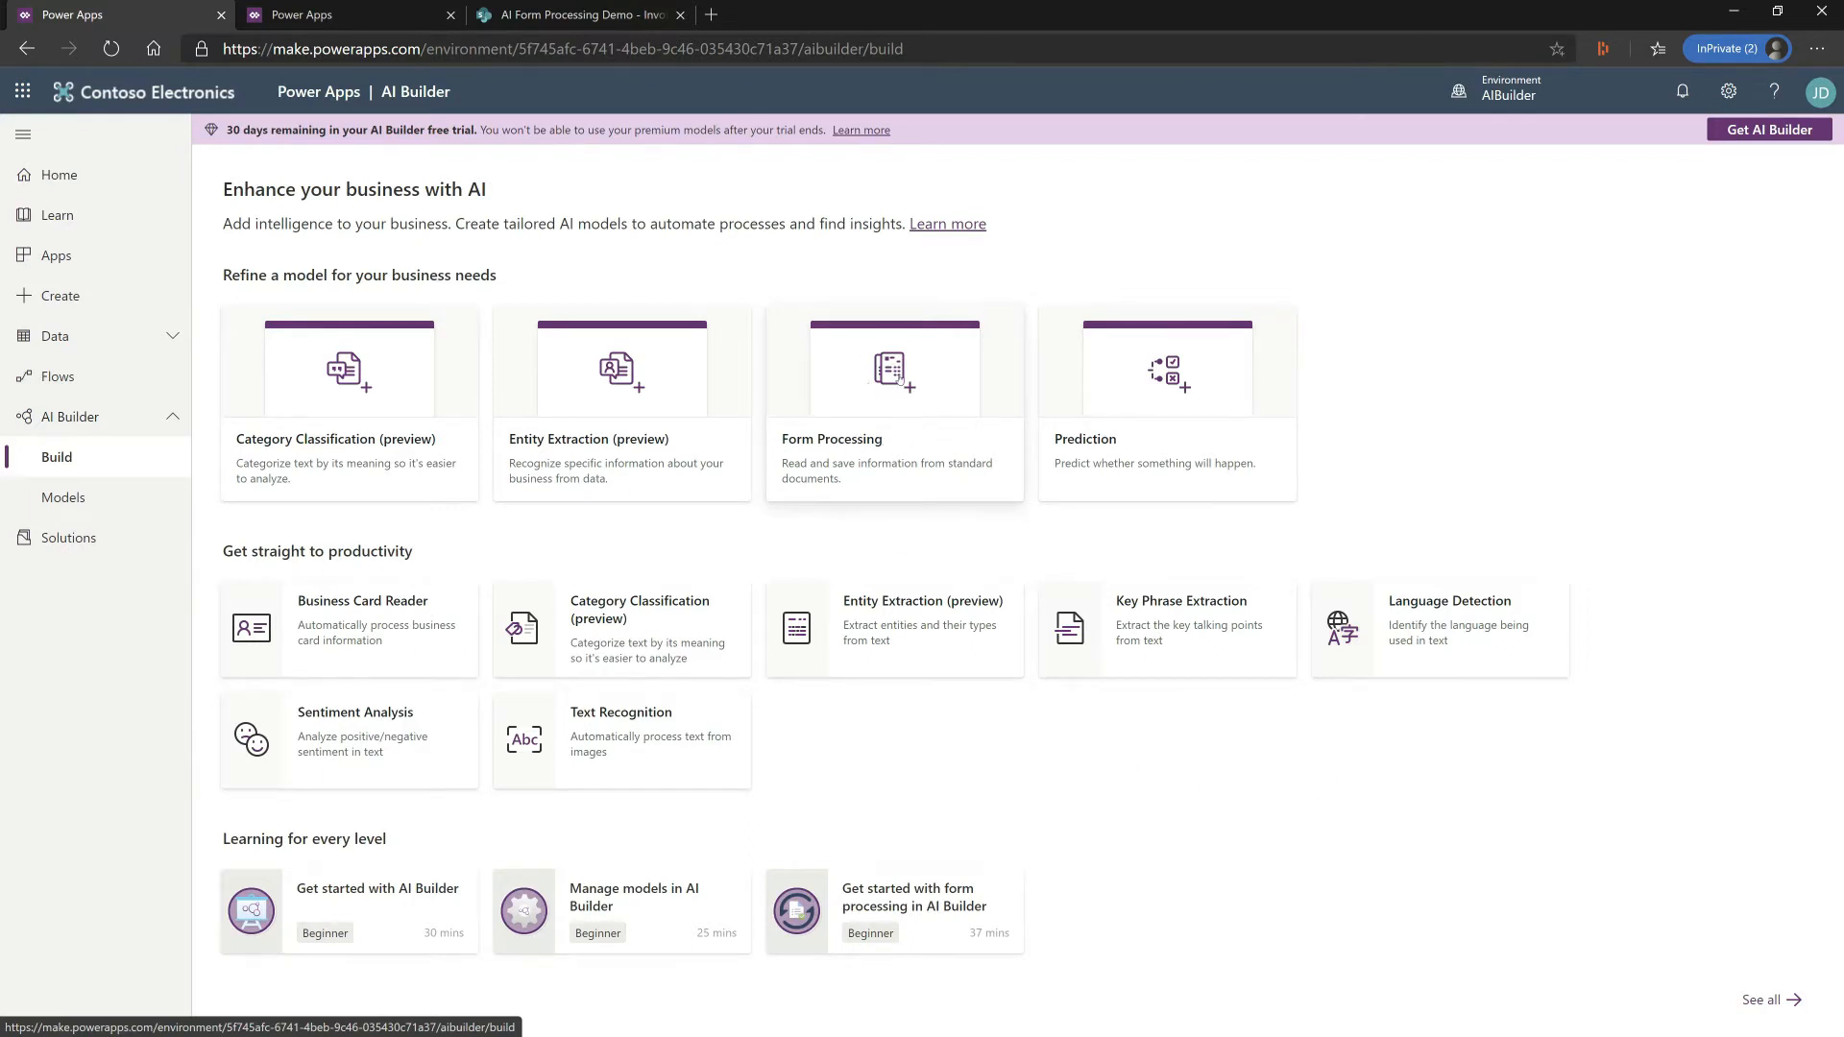
# Create a Form Processing AI model named "Invoice Processing"
pyautogui.click(898, 378)
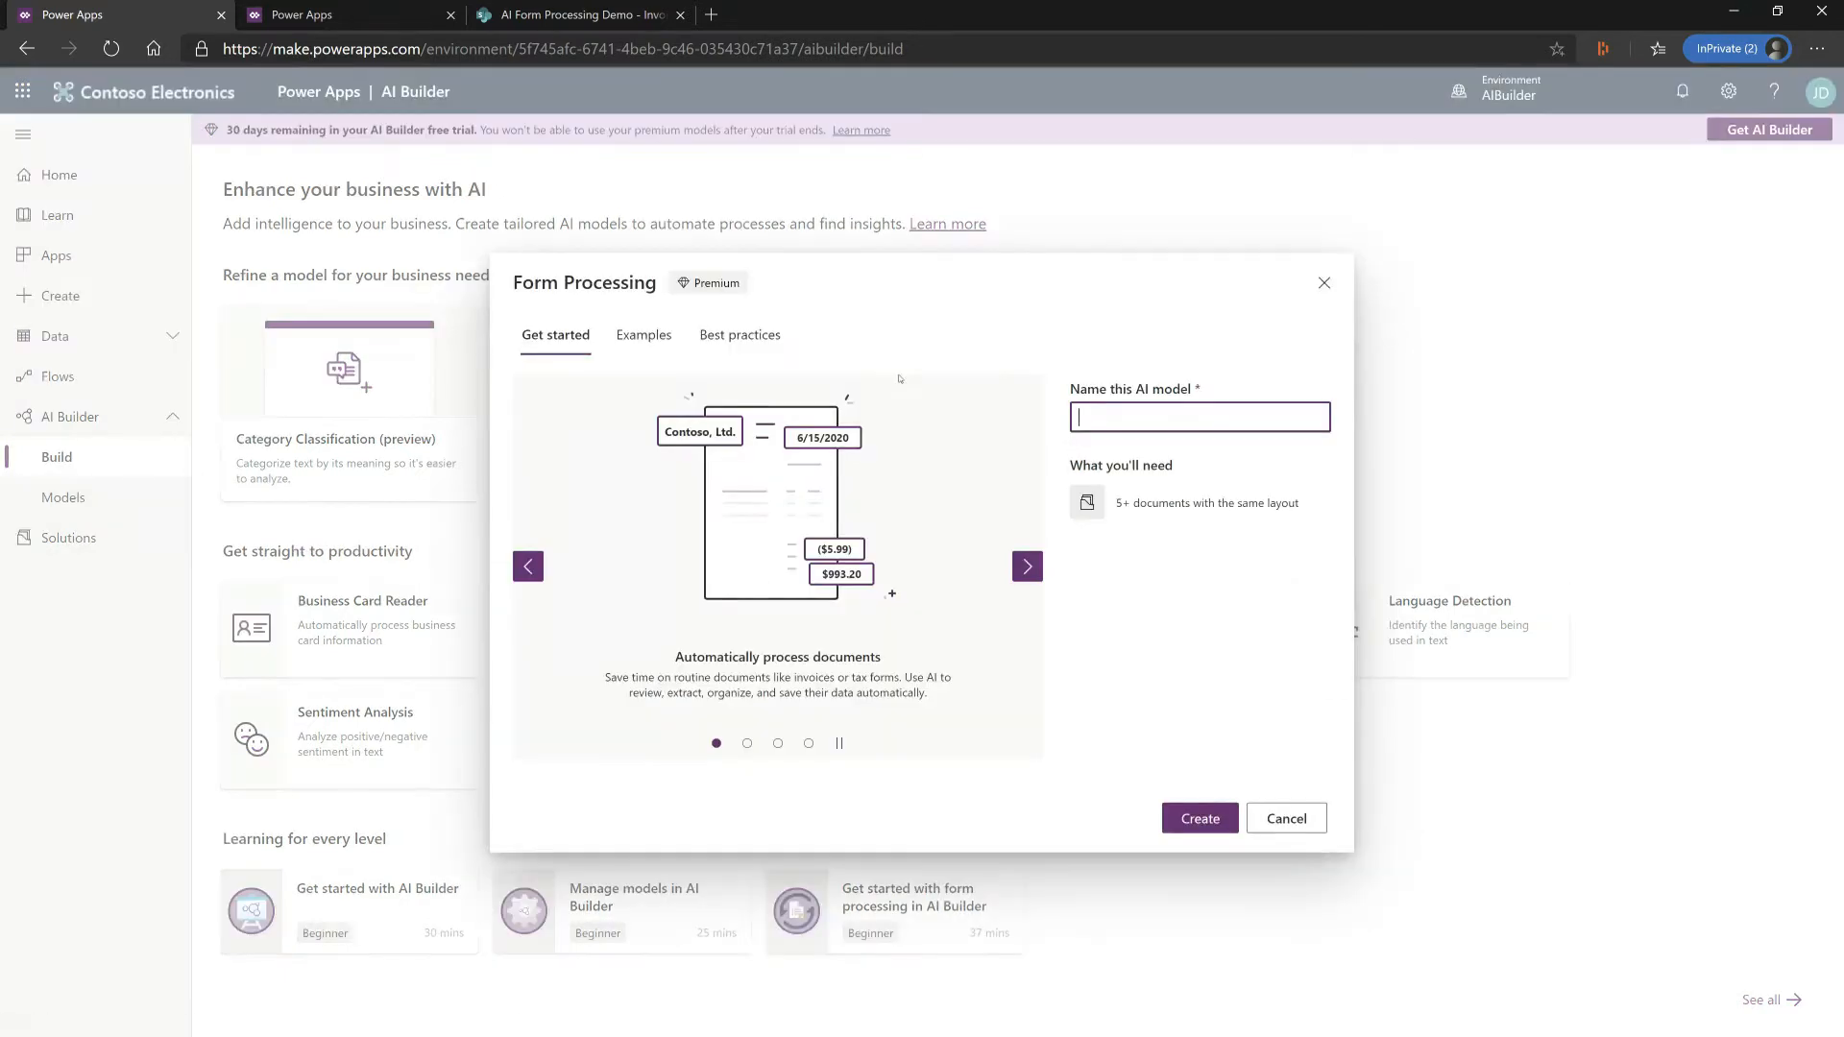
pyautogui.write('Invoice Processing')
pyautogui.click(1198, 818)
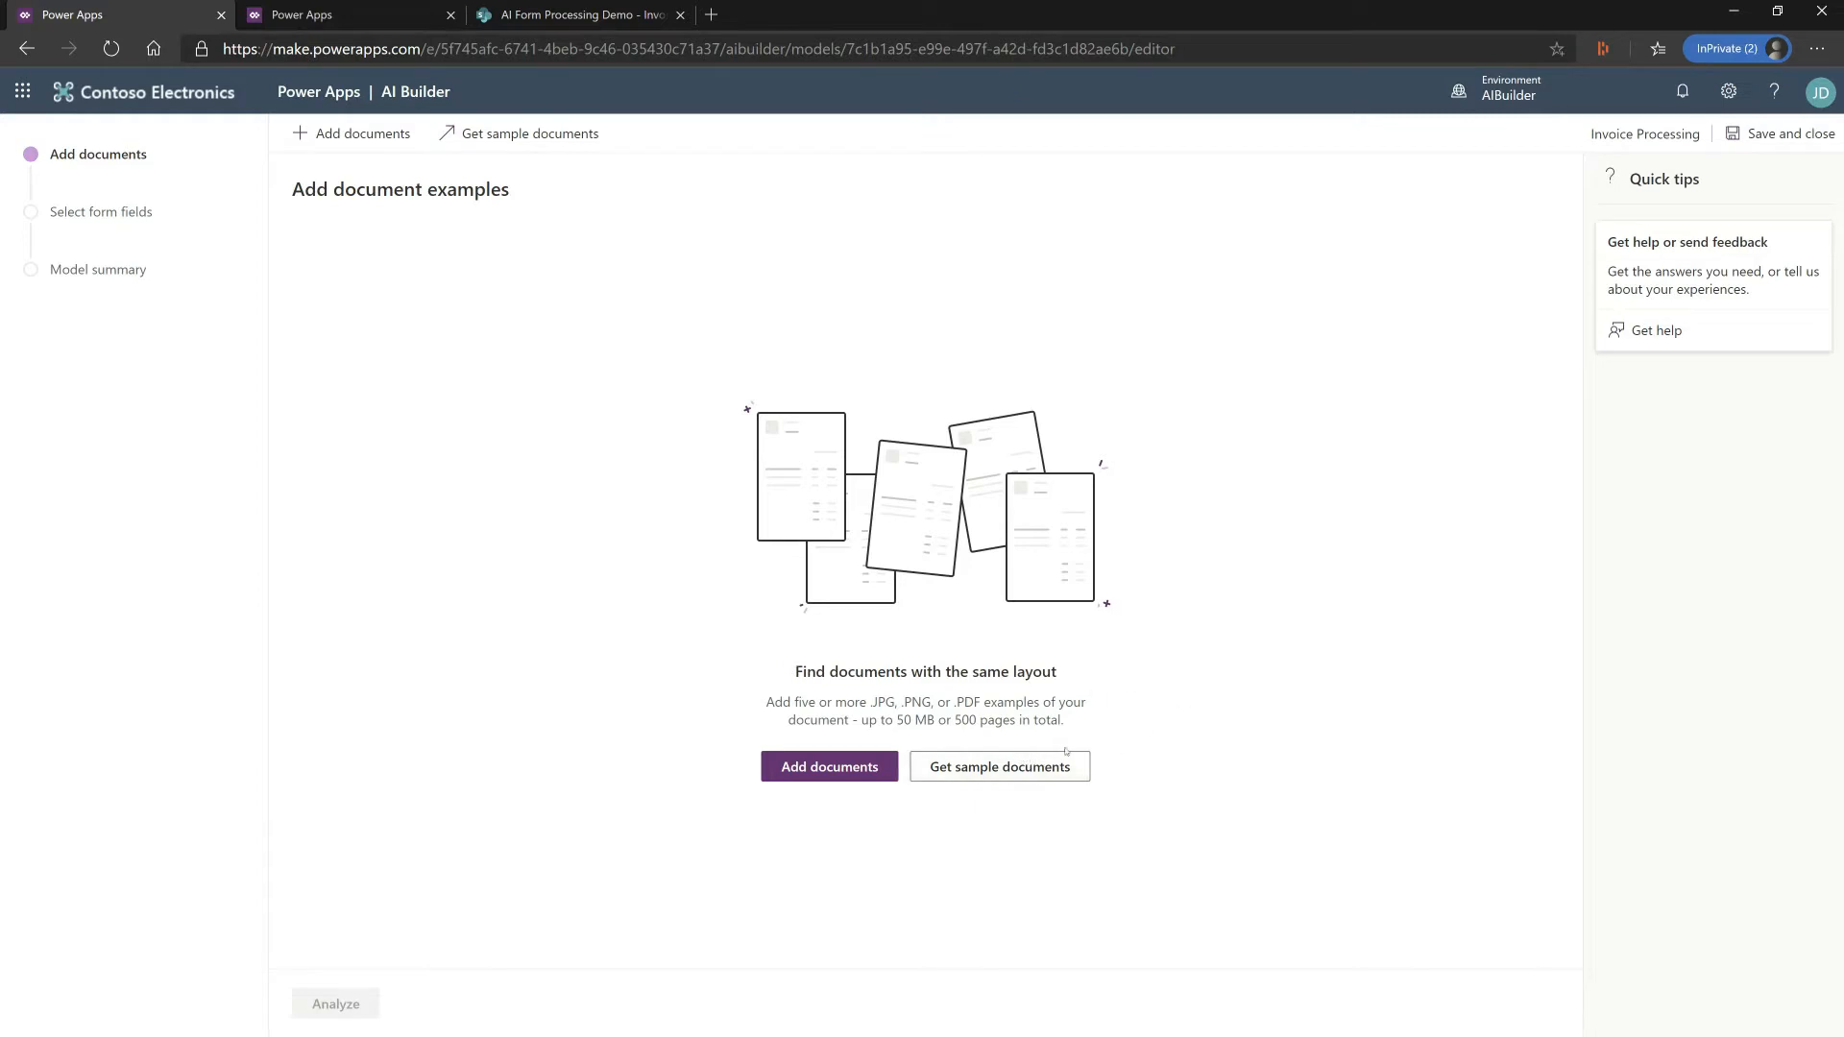
# Upload all five invoice PDFs from the AI Form Builder folder in local storage as example documents and analyze them
pyautogui.click(818, 763)
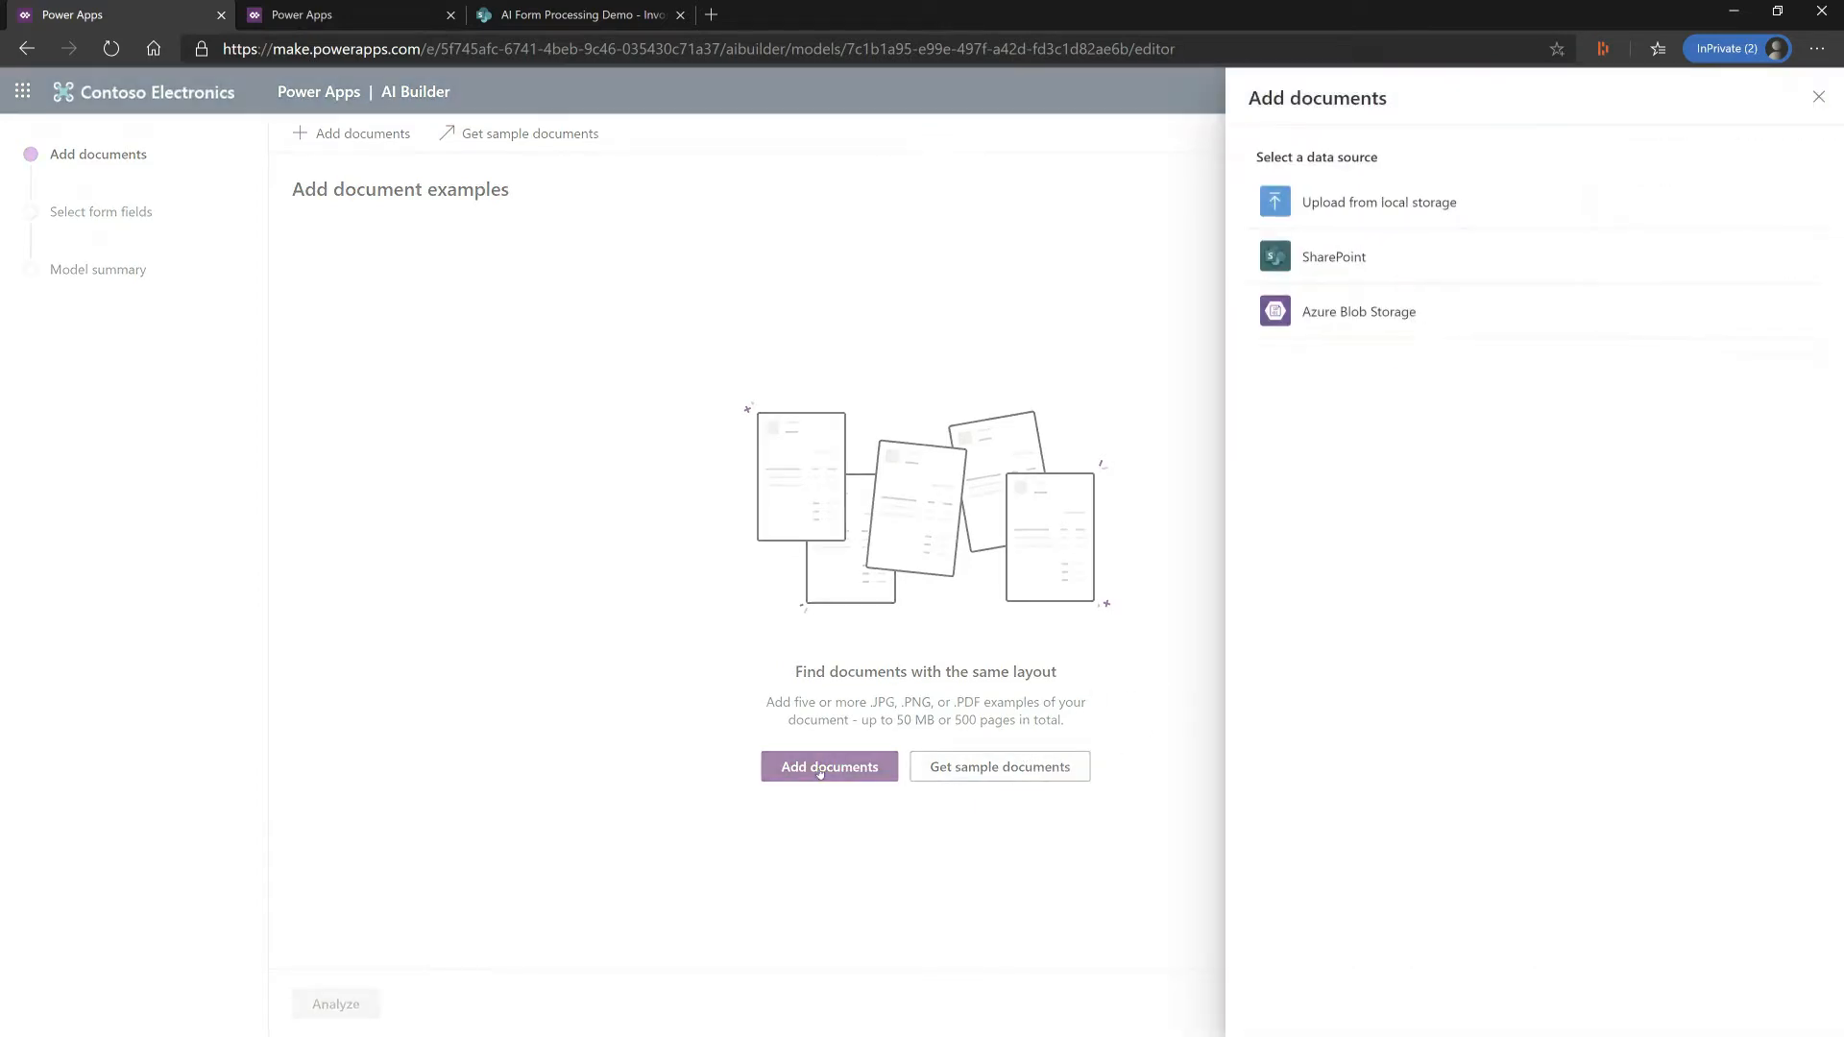
pyautogui.click(1379, 202)
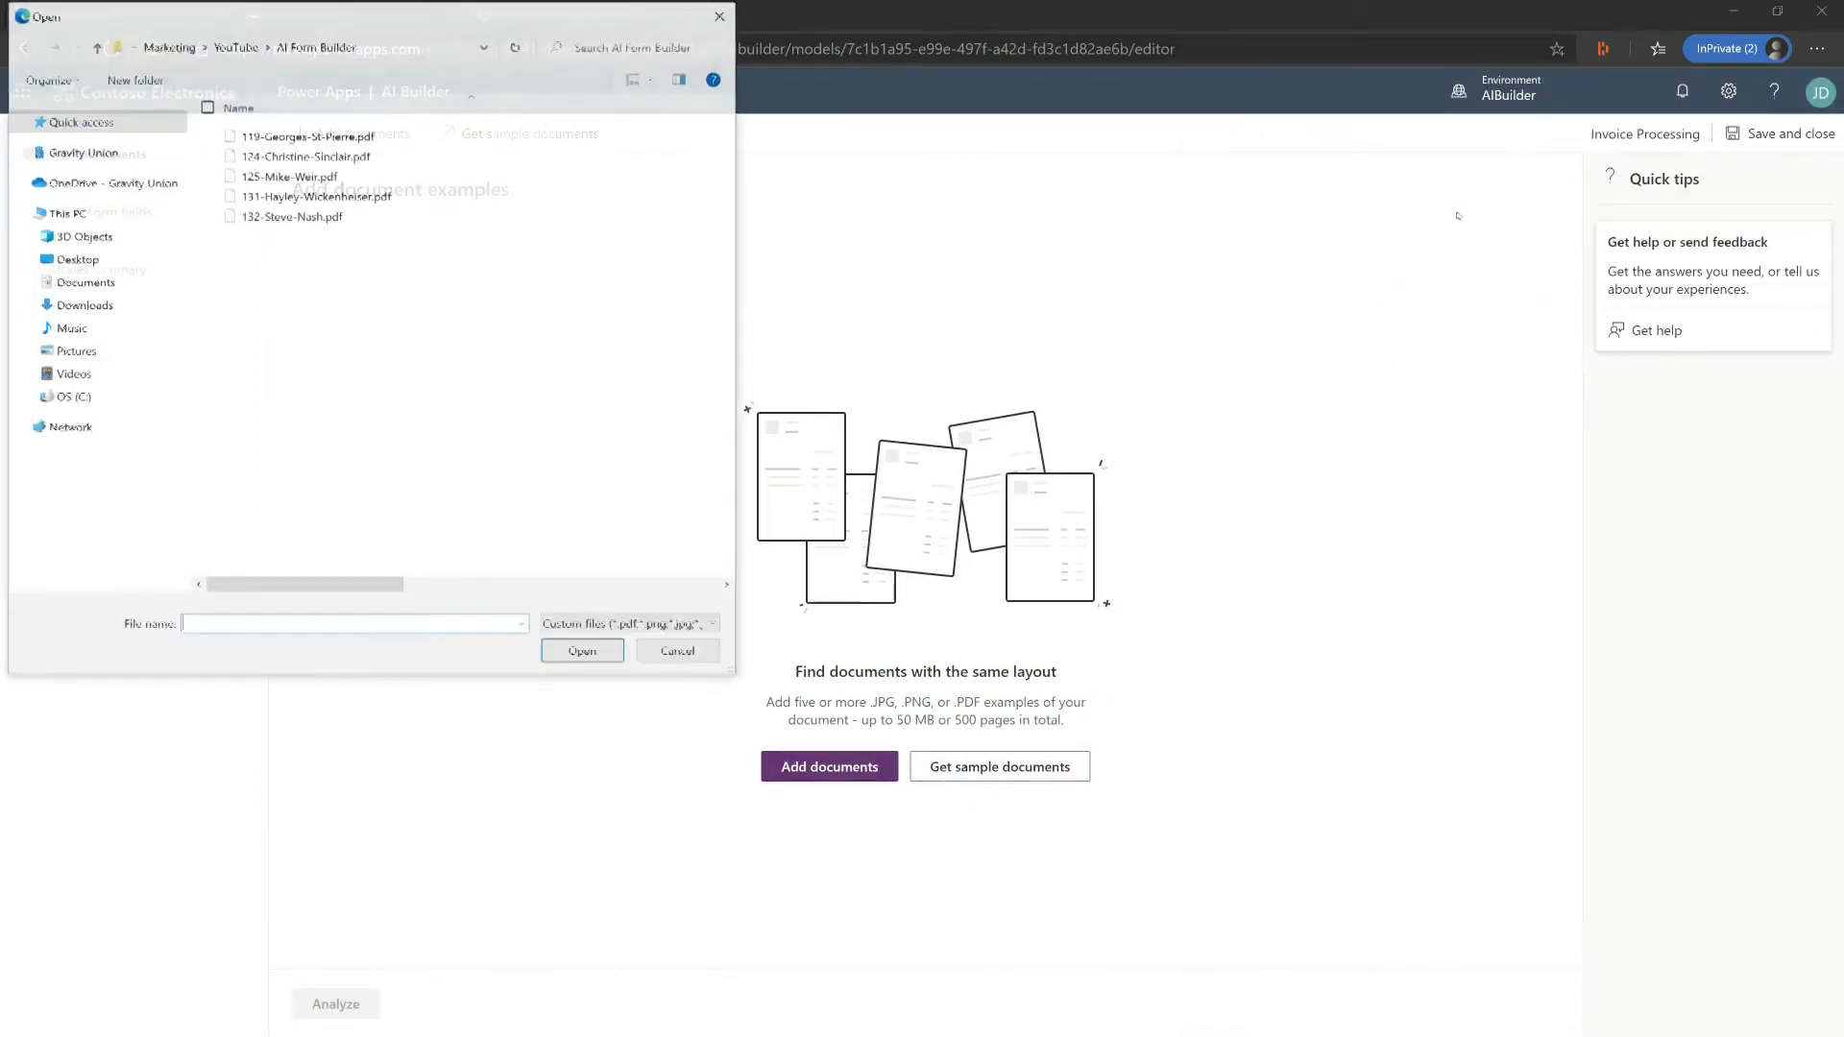
pyautogui.click(307, 136)
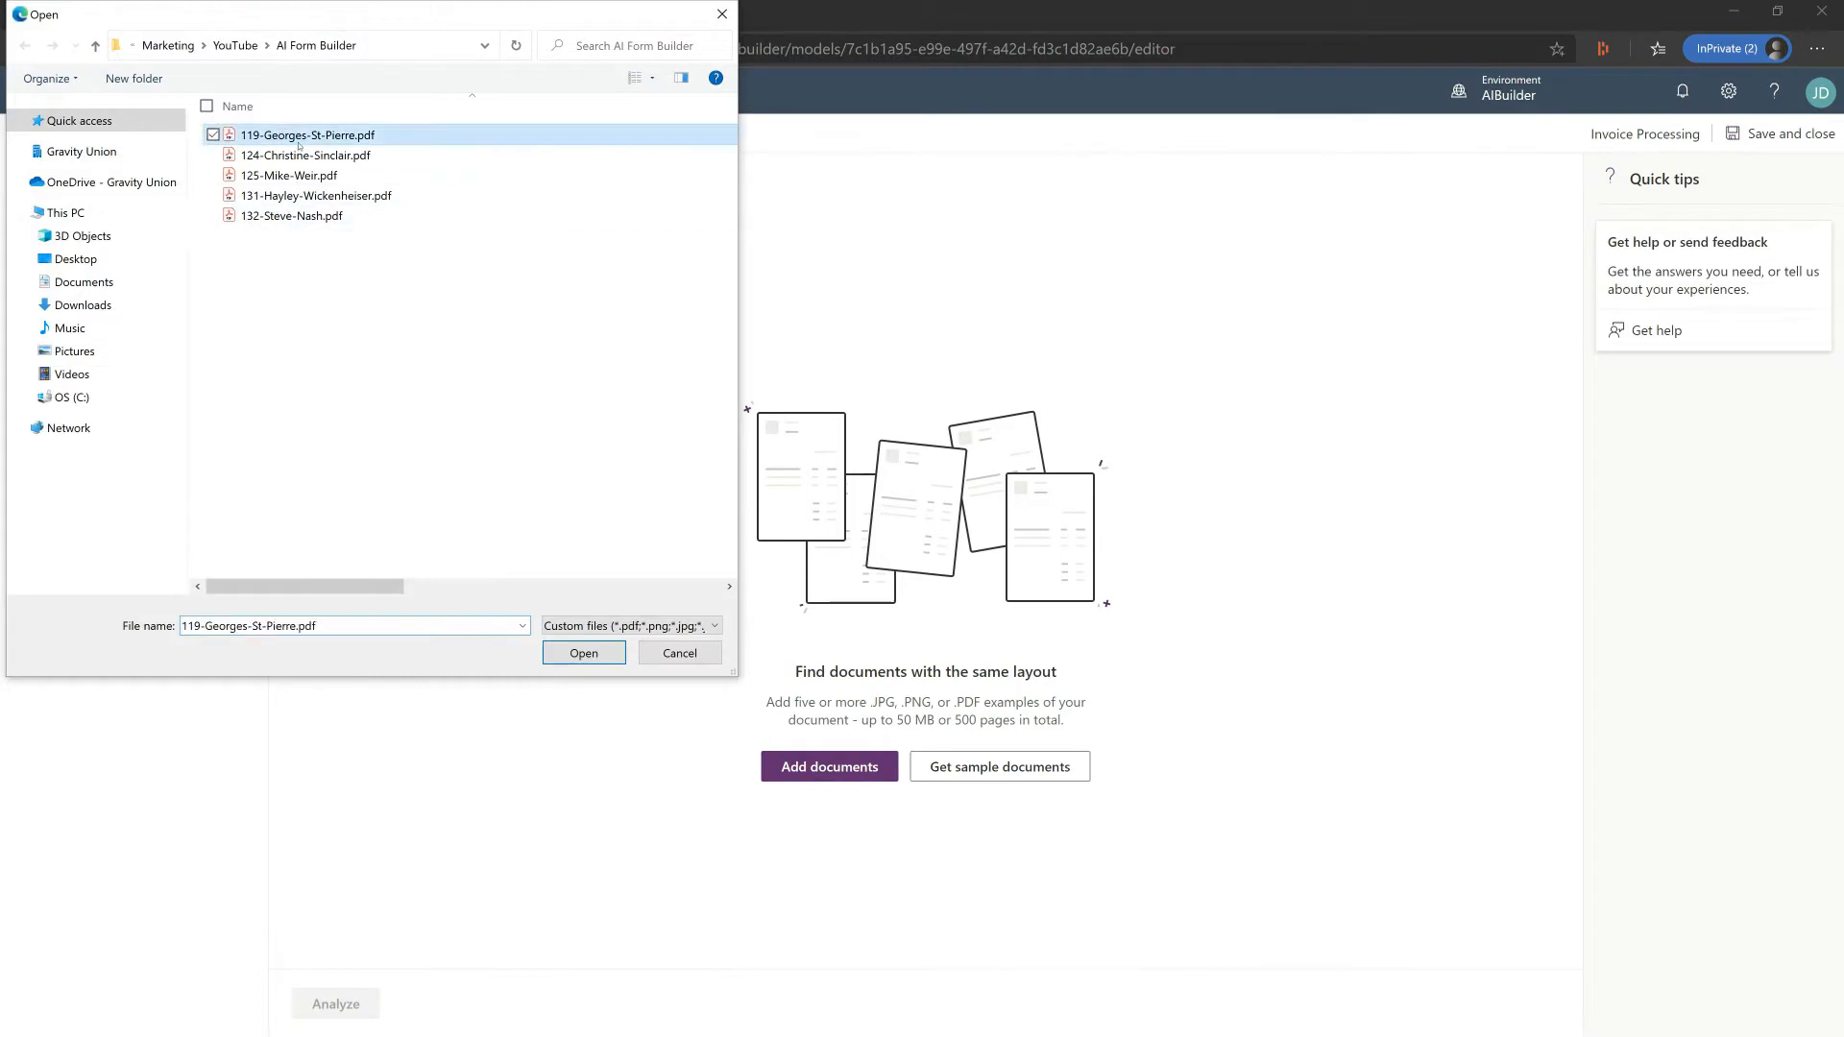
pyautogui.keyDown('shift'); pyautogui.click(316, 216); pyautogui.keyUp('shift')
pyautogui.click(584, 653)
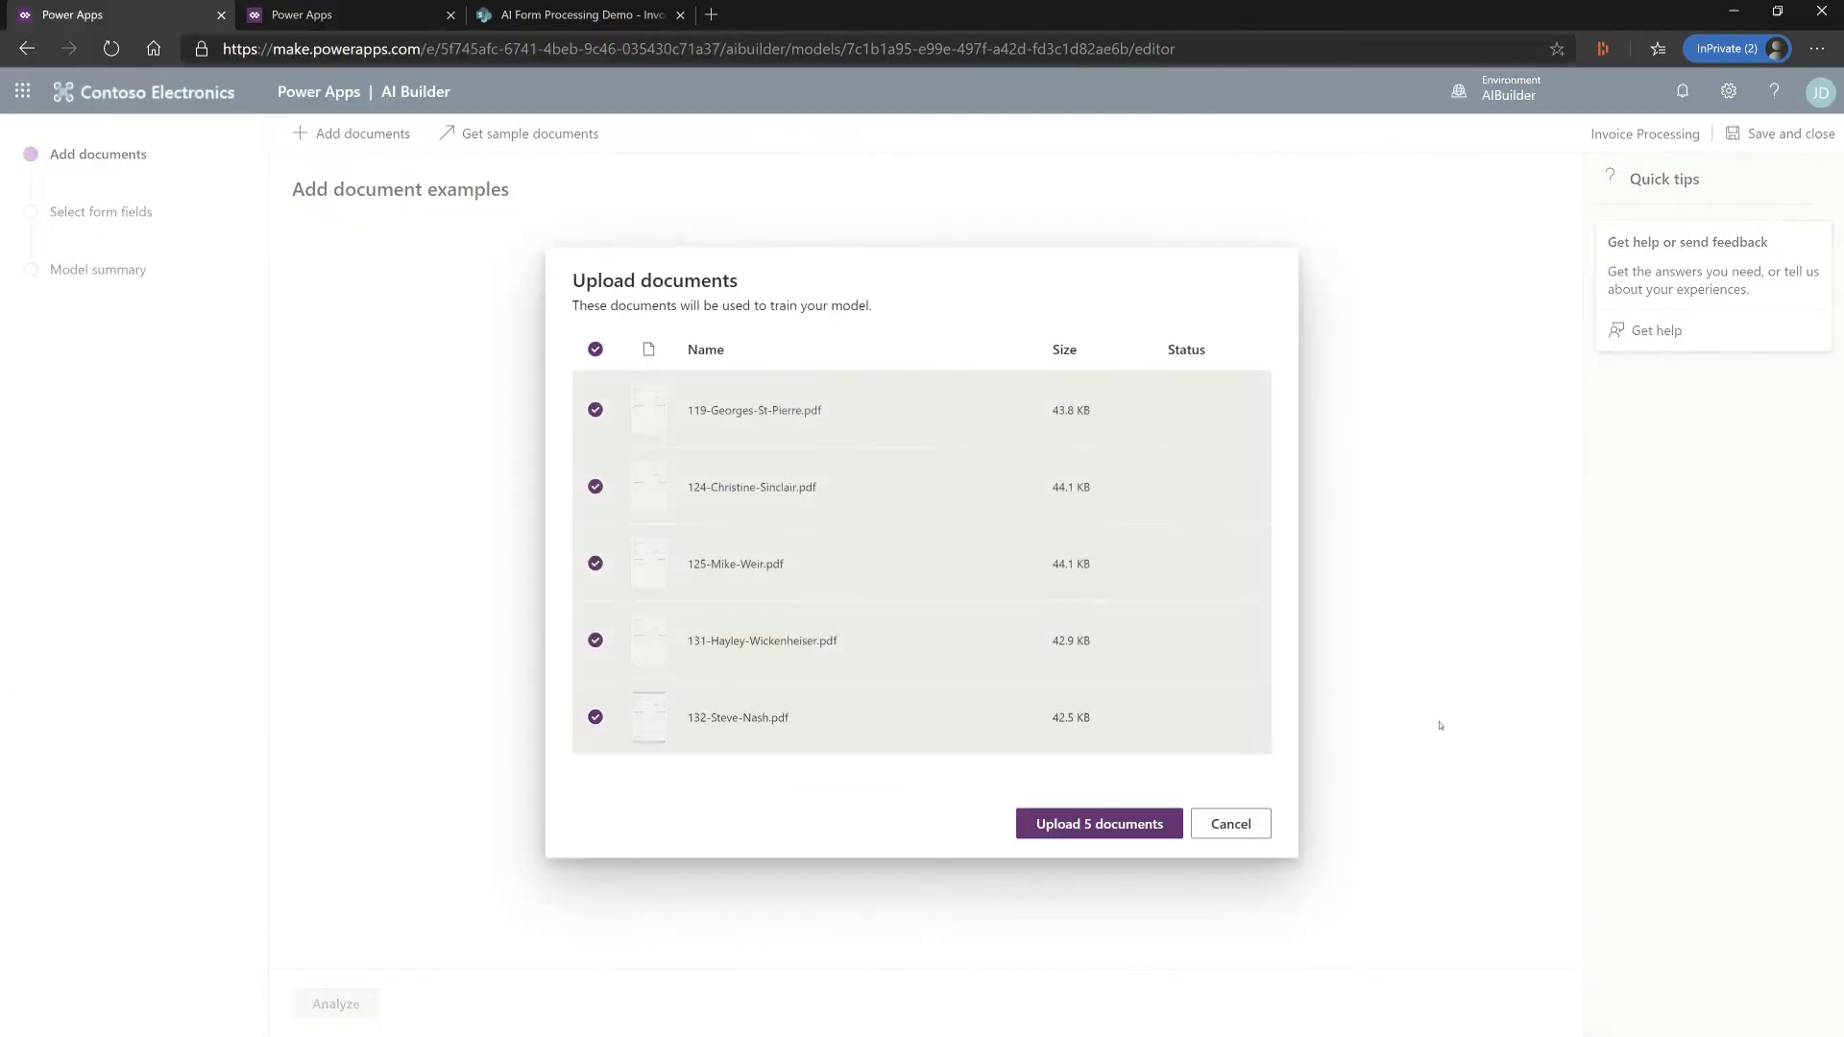
pyautogui.click(1097, 824)
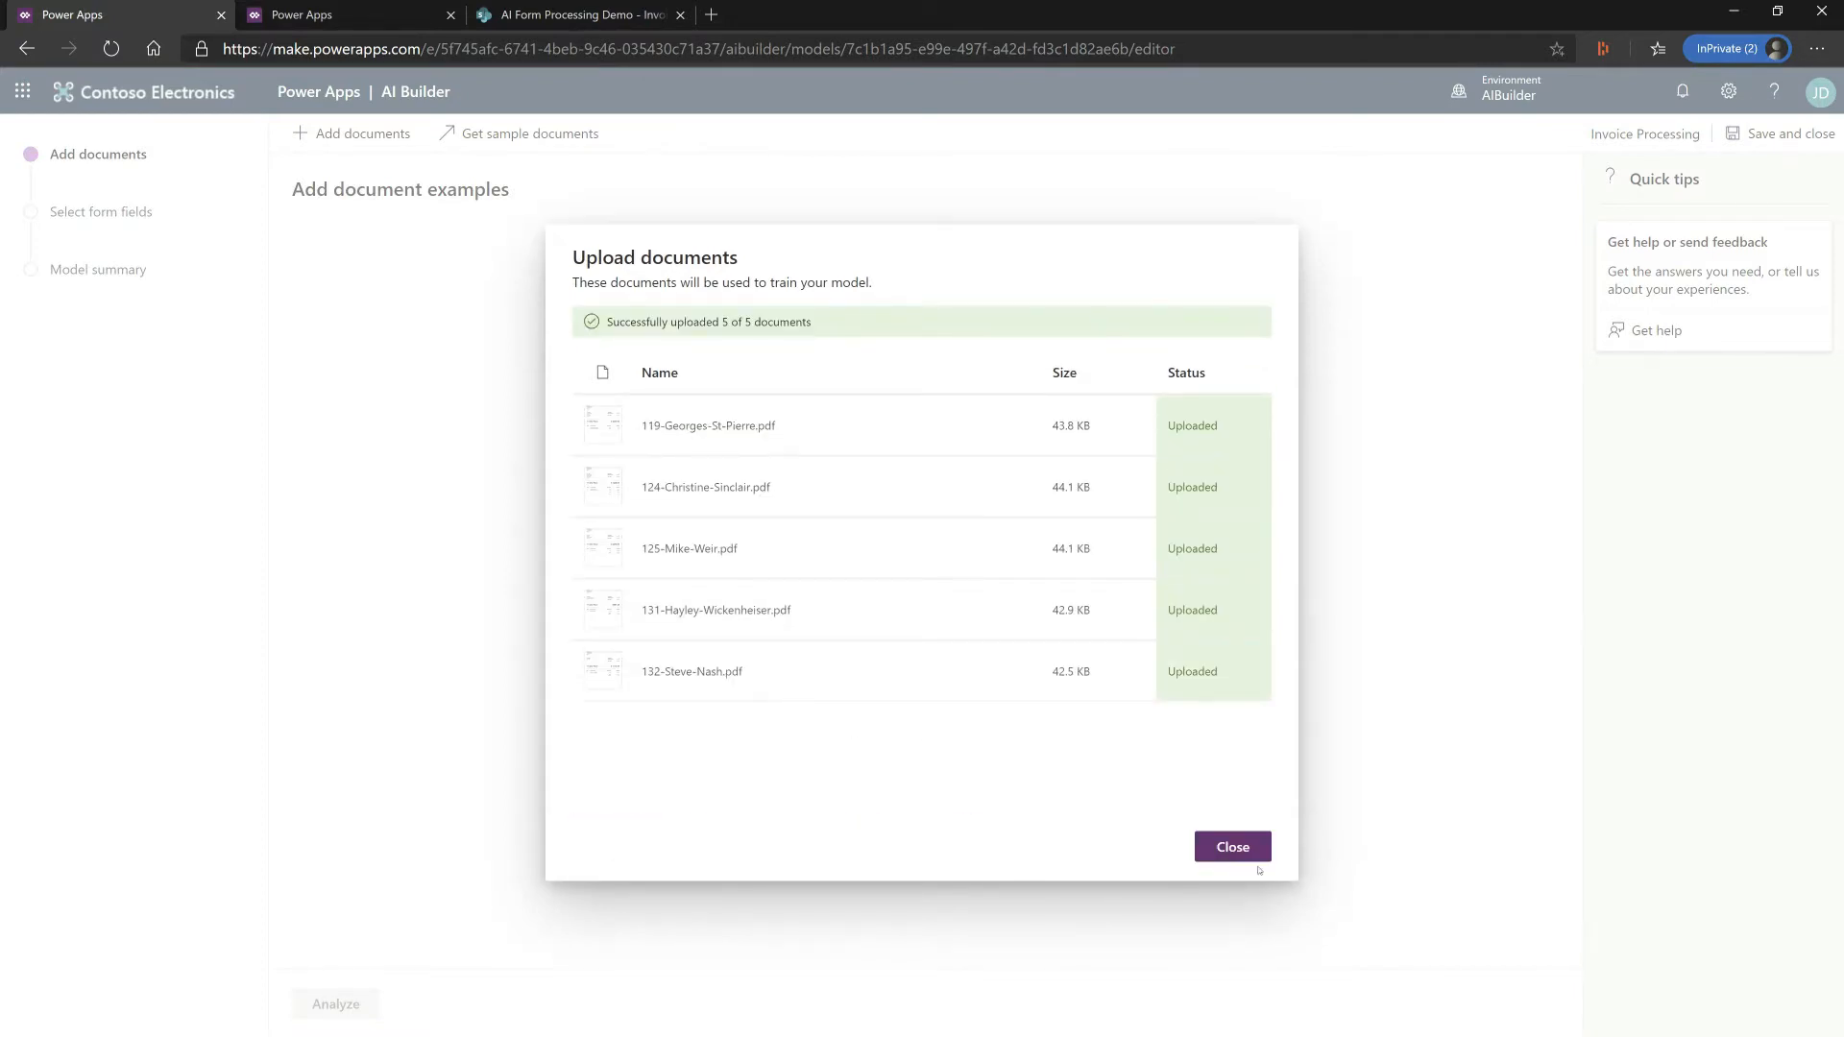
pyautogui.click(1235, 854)
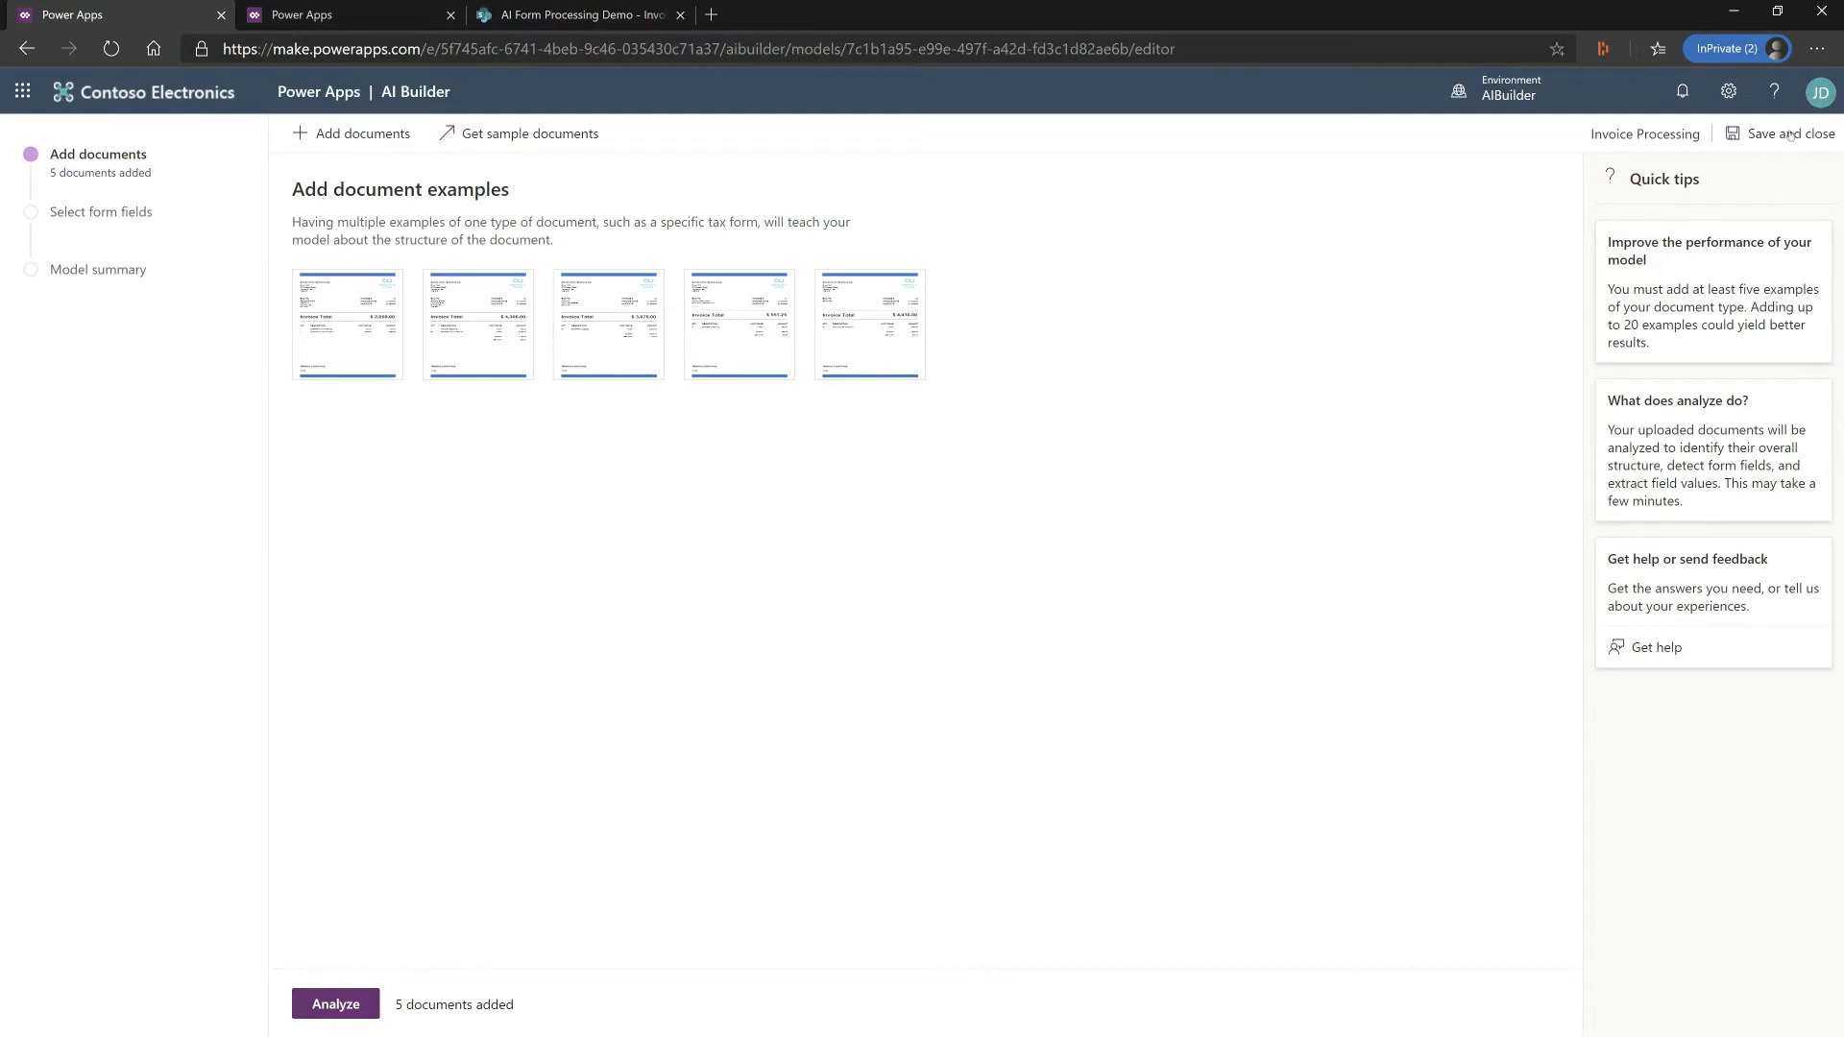
pyautogui.click(329, 1004)
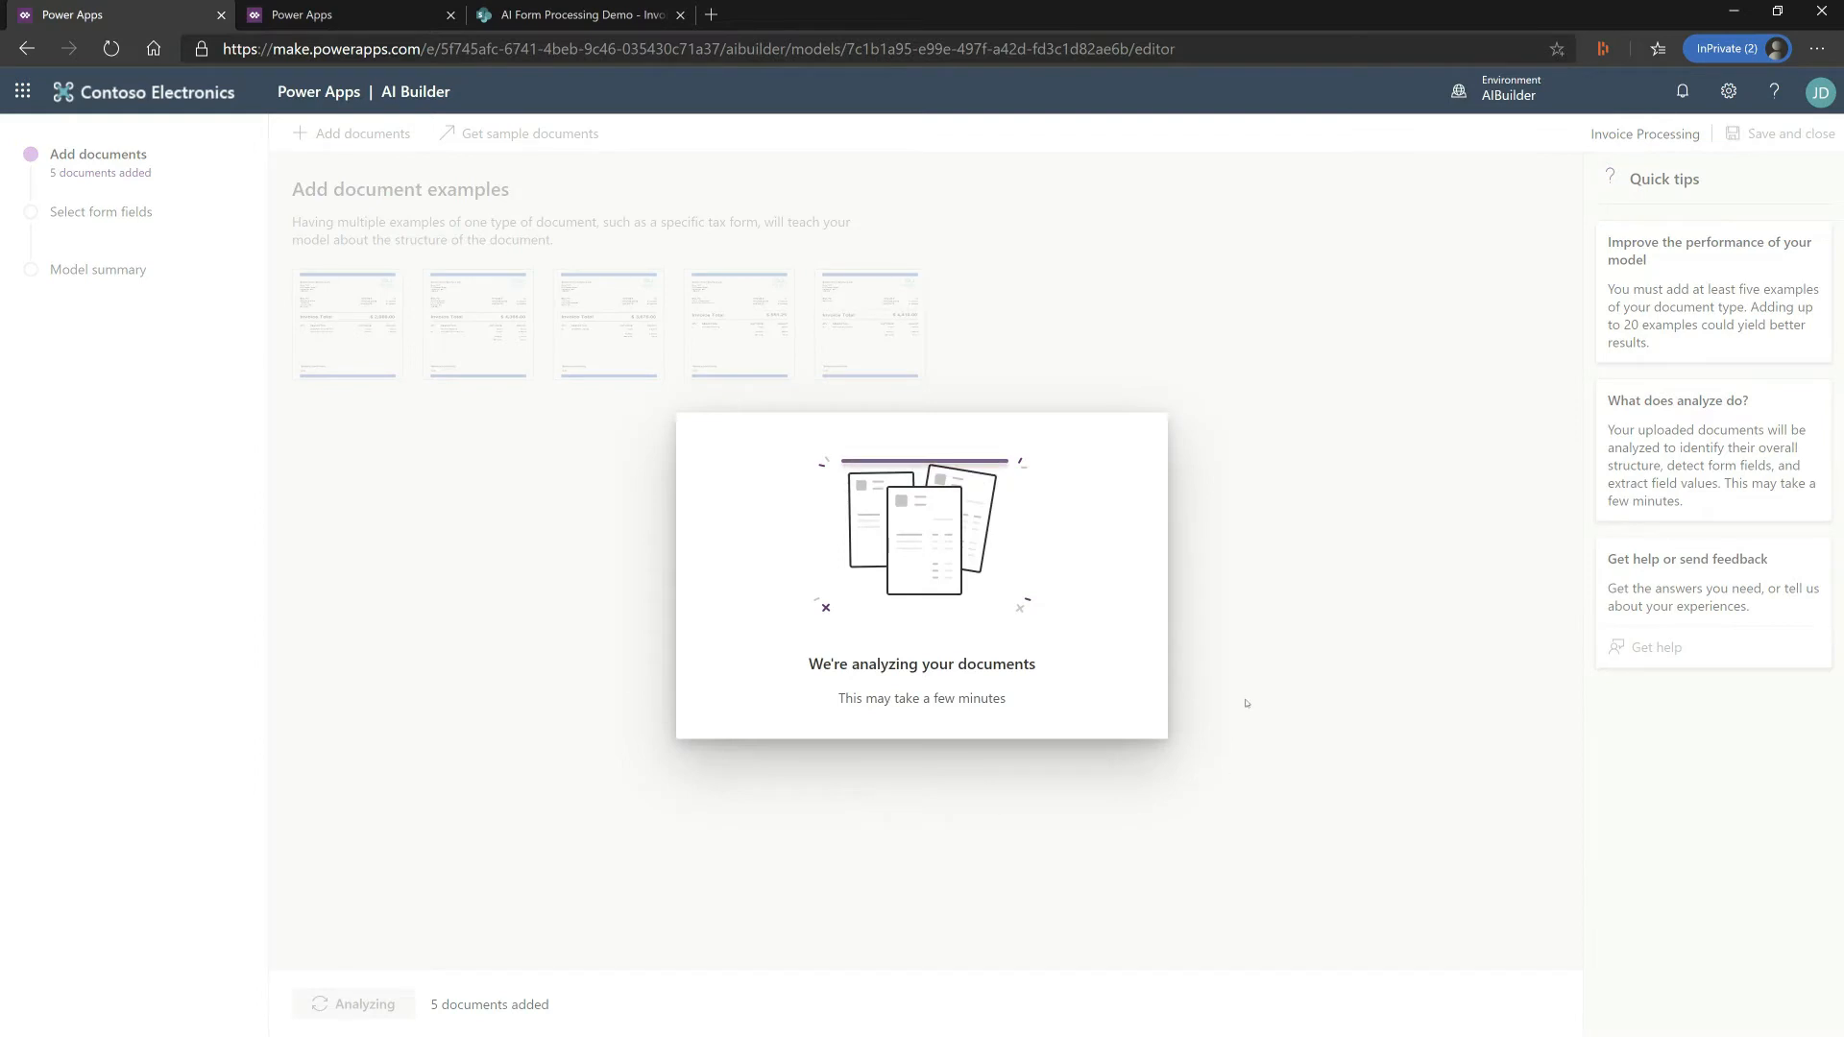
# Review the do and don't guidance in the Form Processing best practices in the second Power Apps browser tab, without creating another model
pyautogui.click(352, 21)
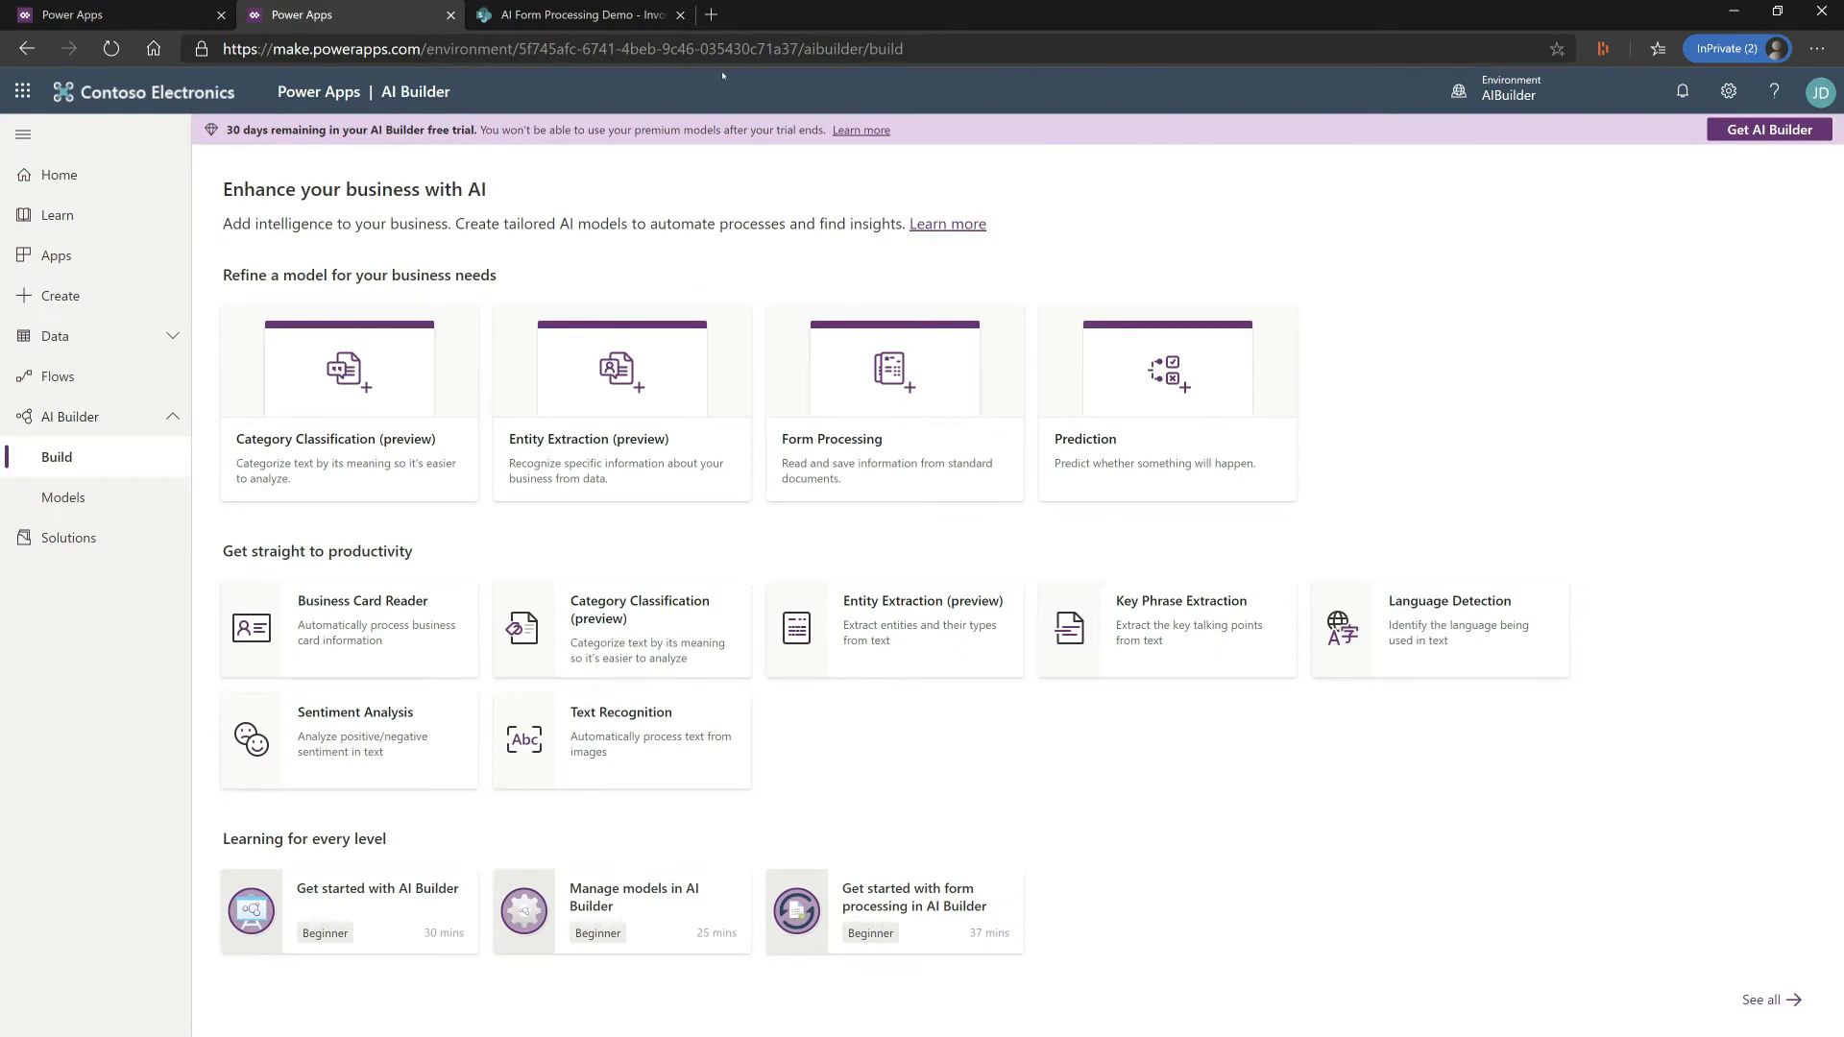
pyautogui.click(857, 374)
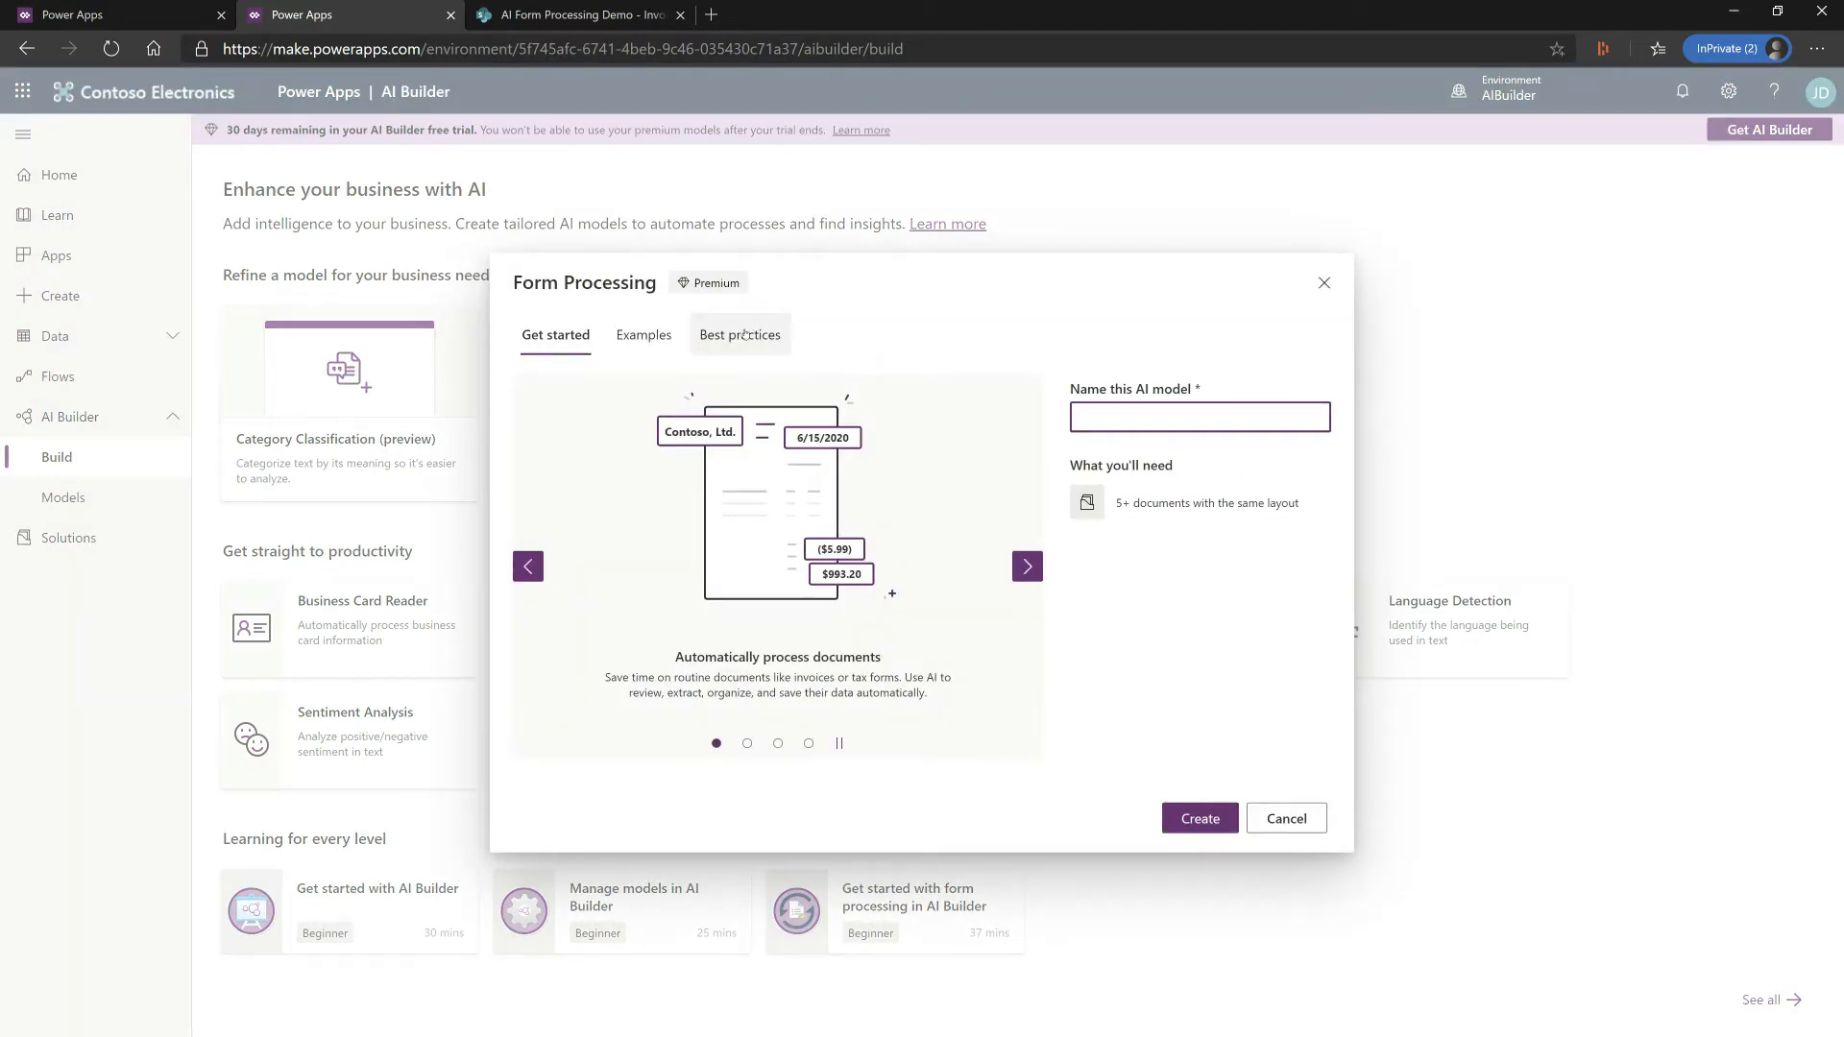
pyautogui.click(745, 334)
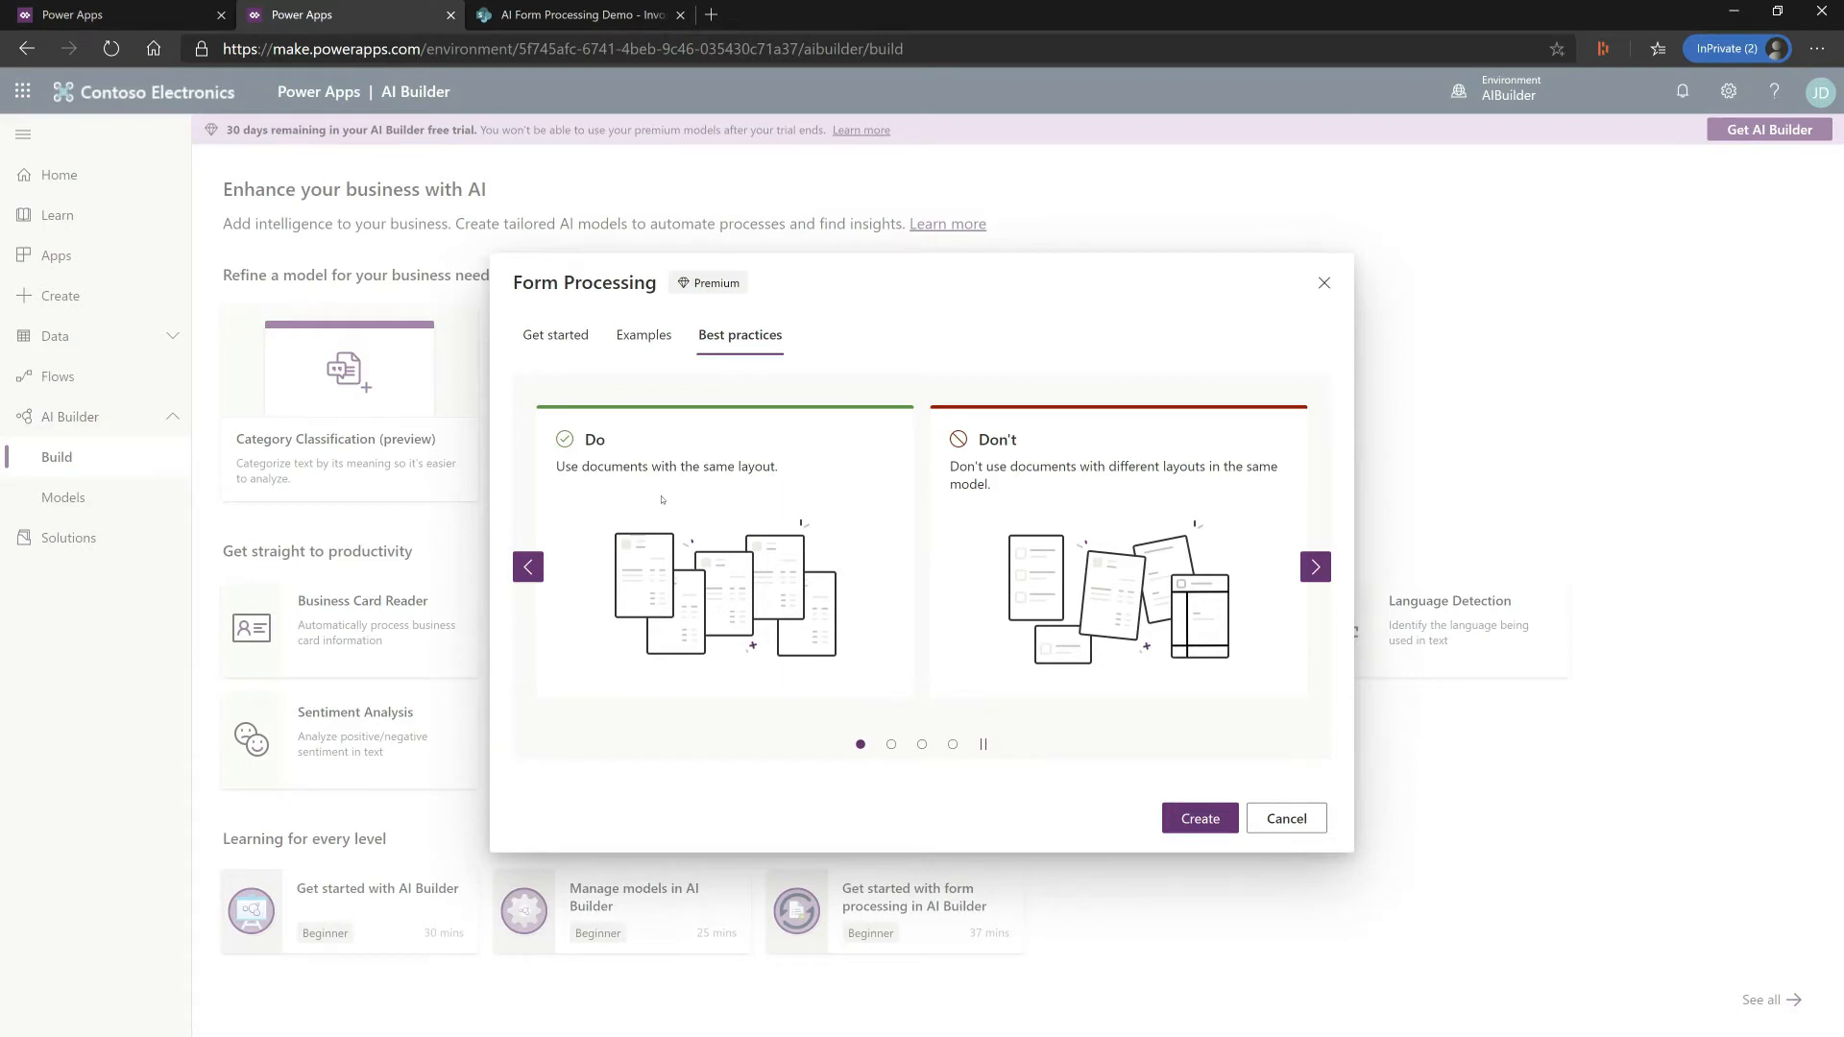
pyautogui.click(1317, 568)
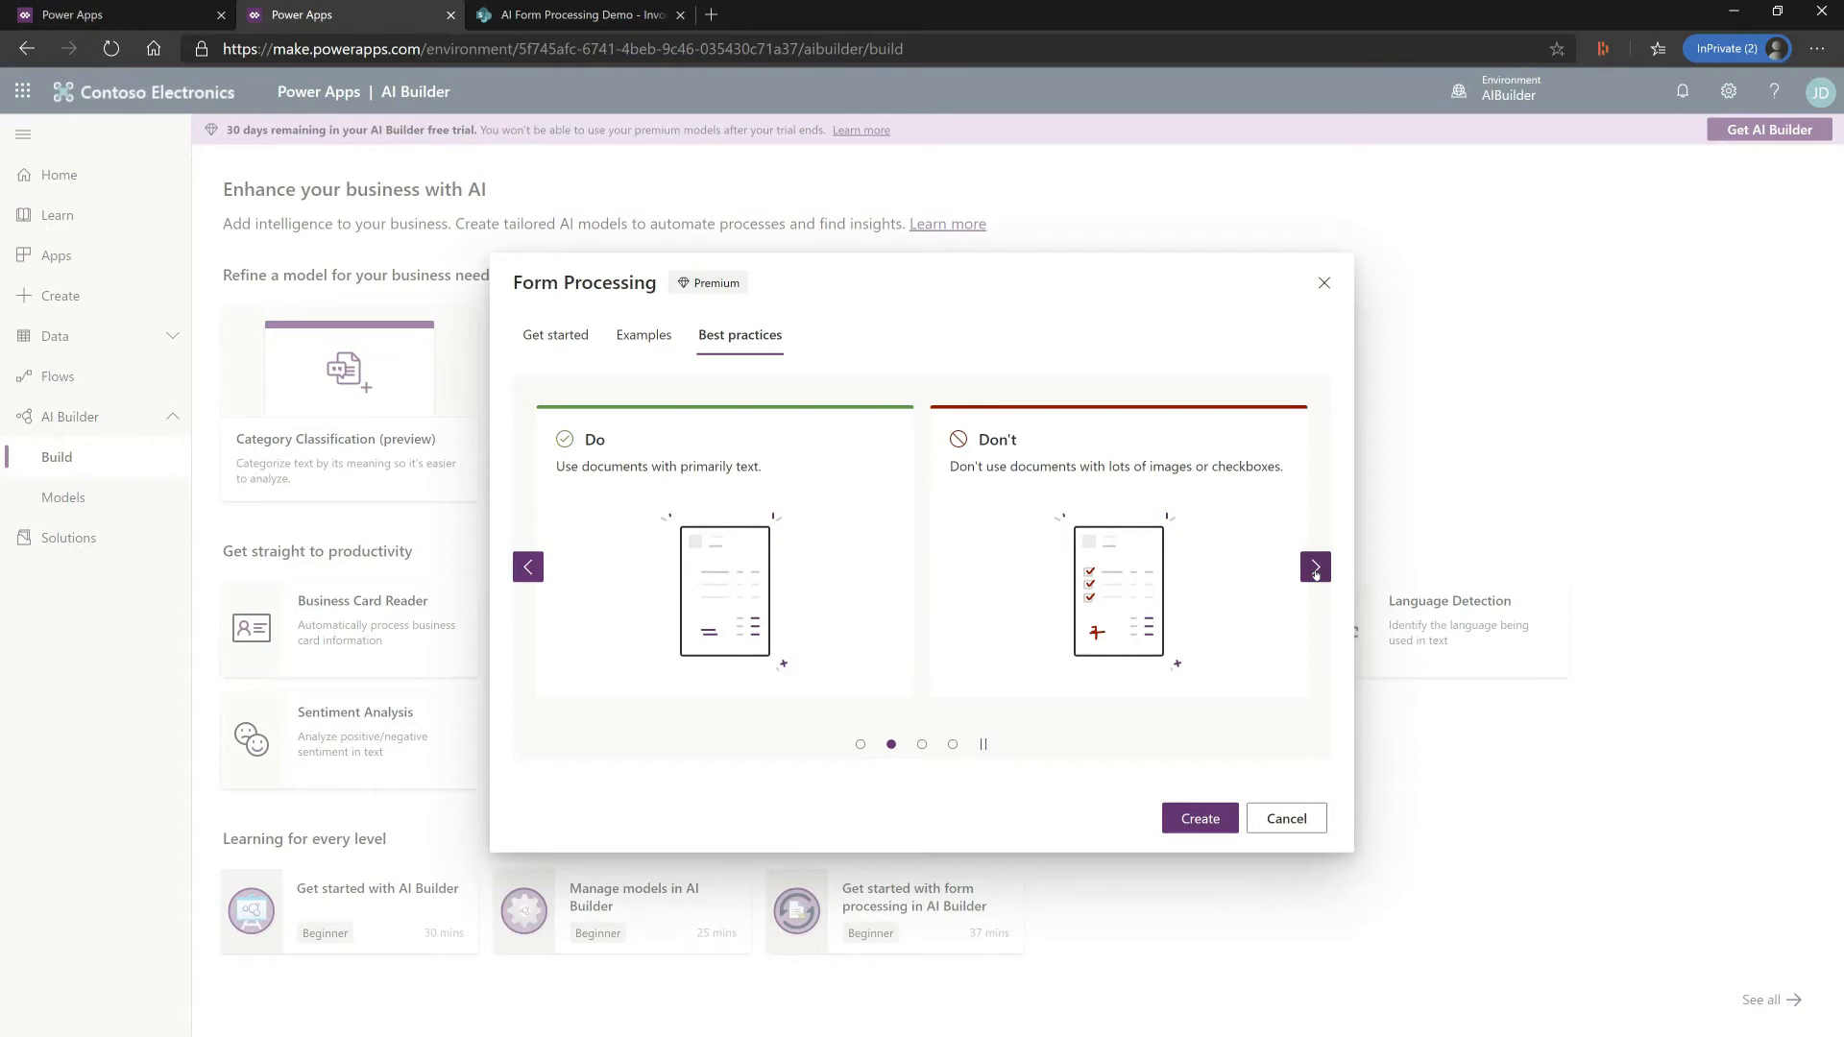
pyautogui.click(1316, 568)
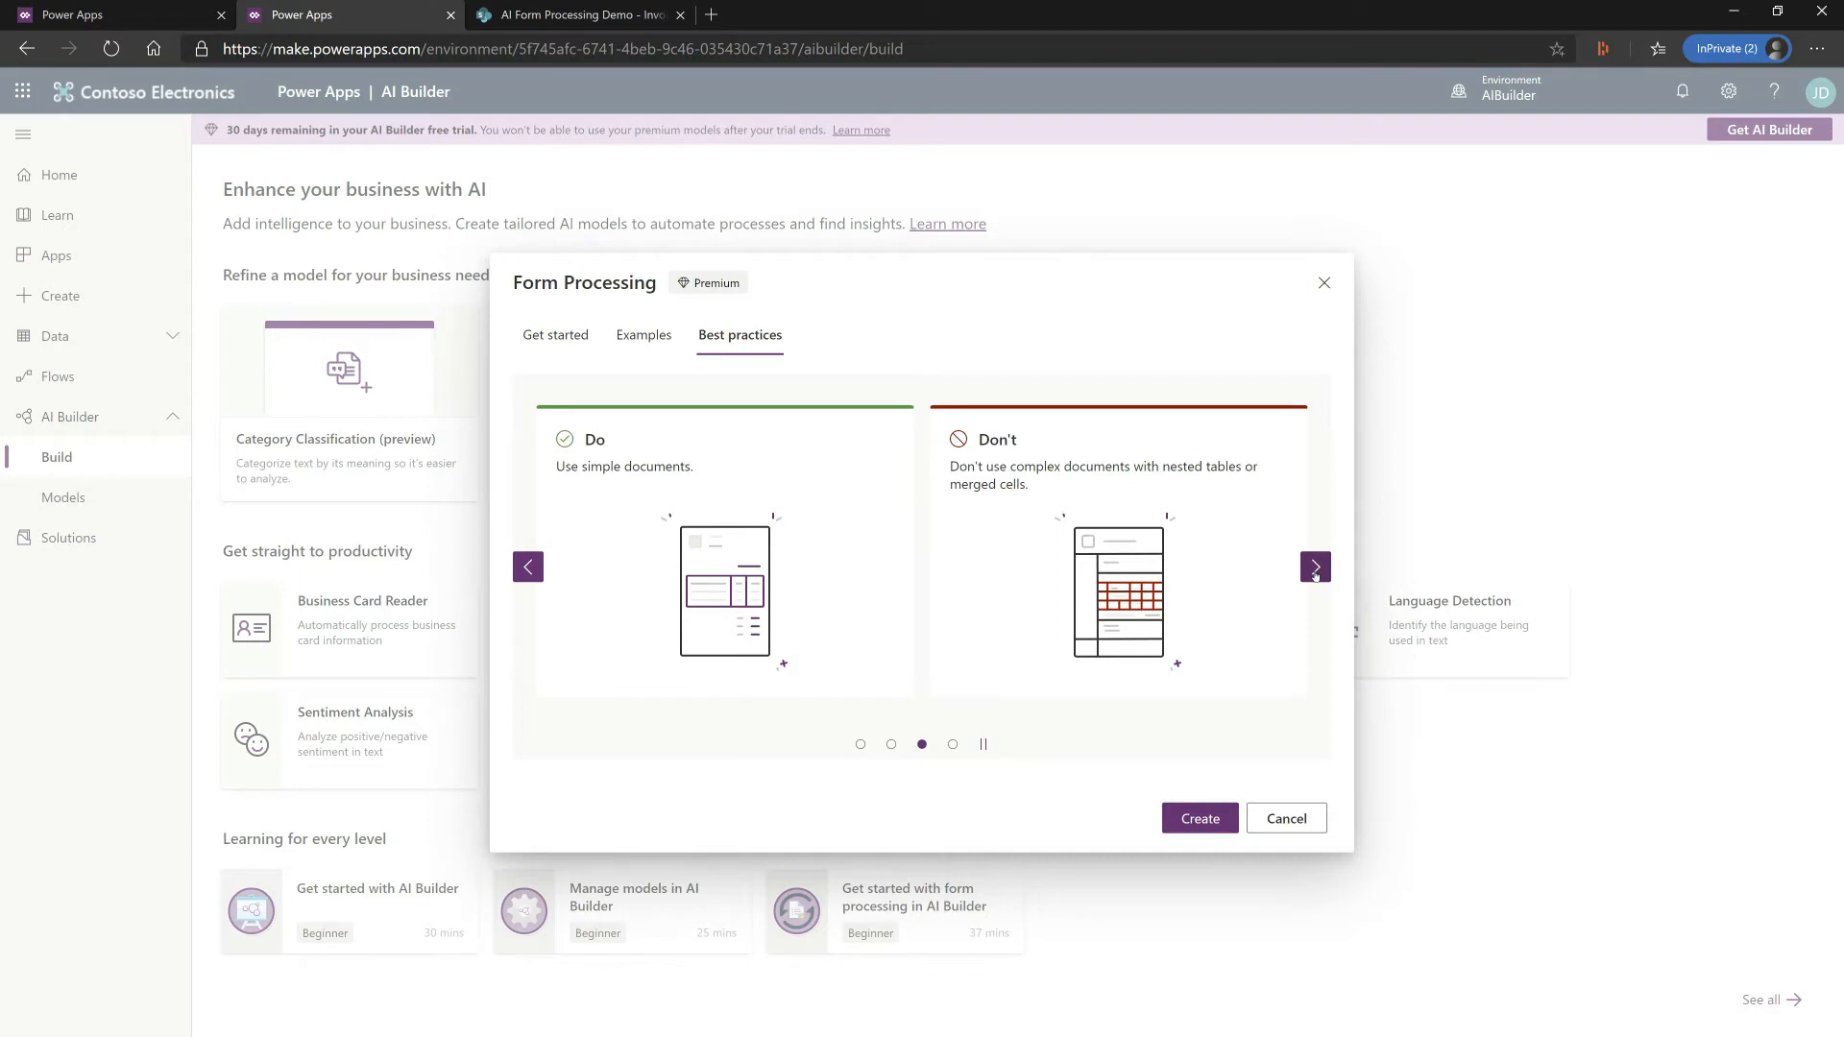
pyautogui.click(1315, 570)
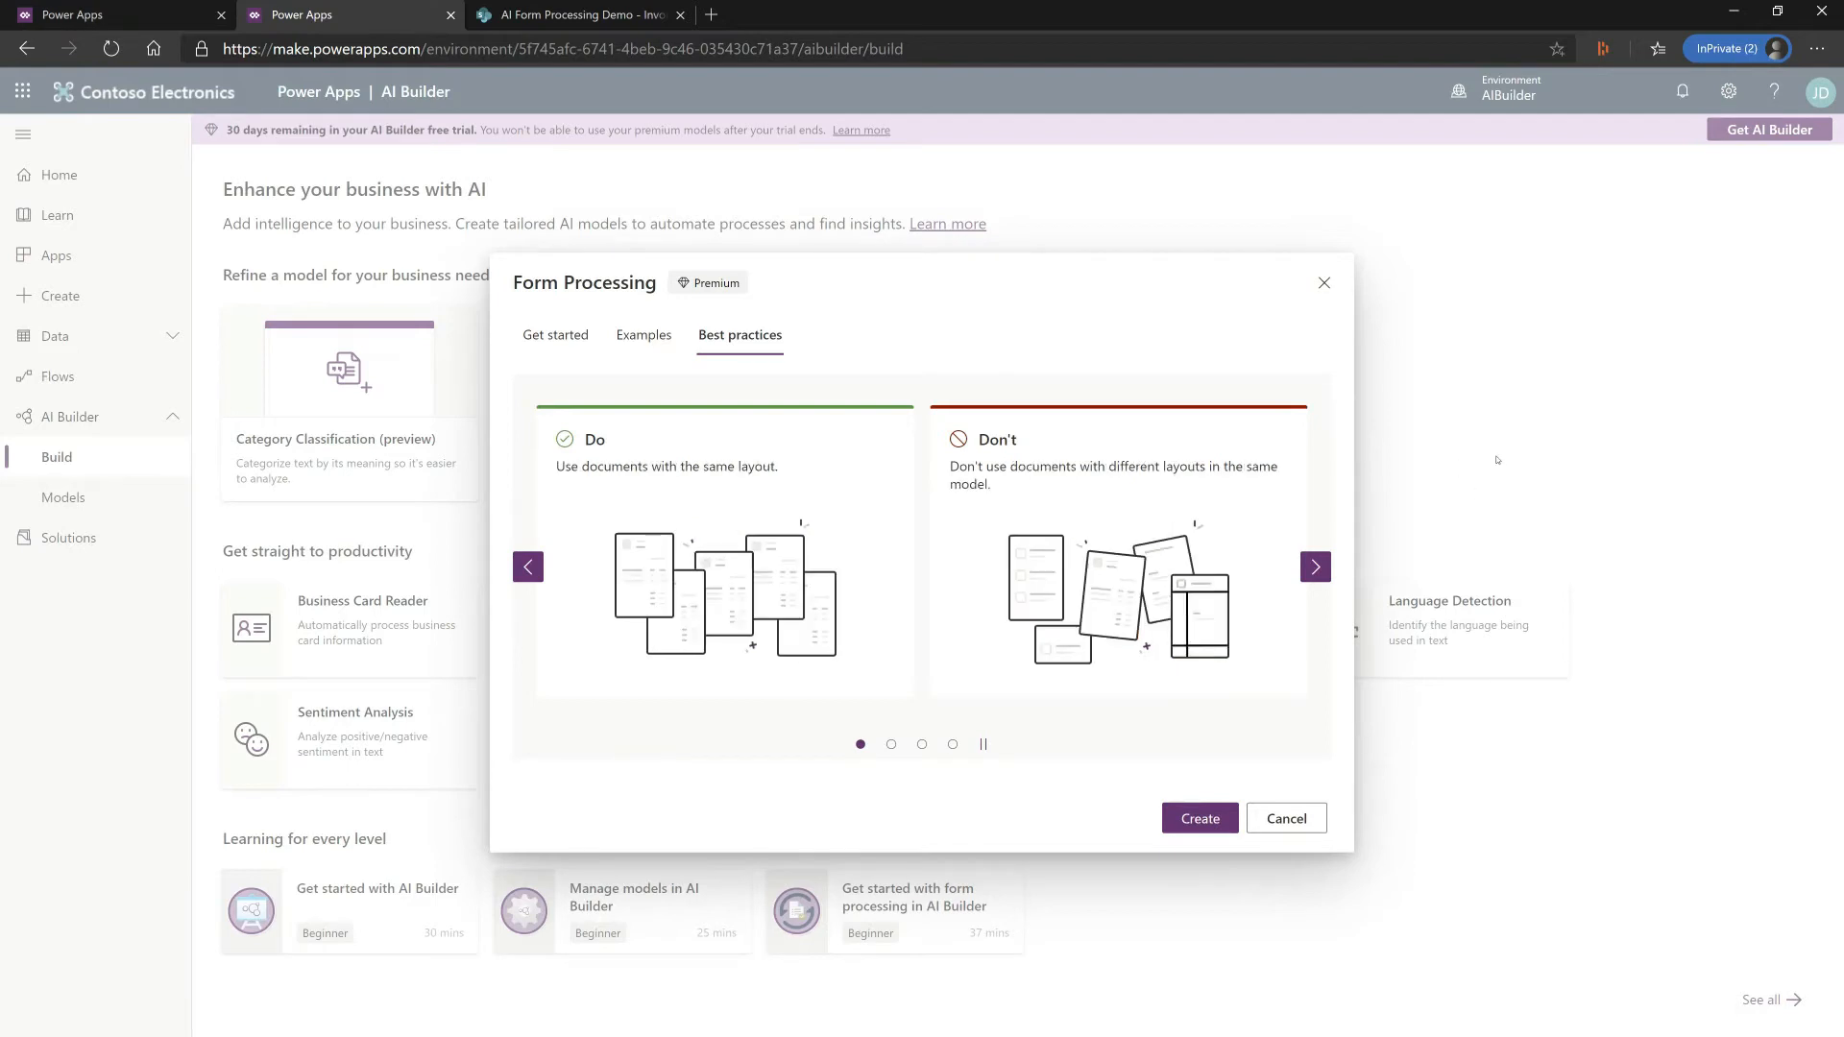
pyautogui.click(953, 744)
pyautogui.click(983, 744)
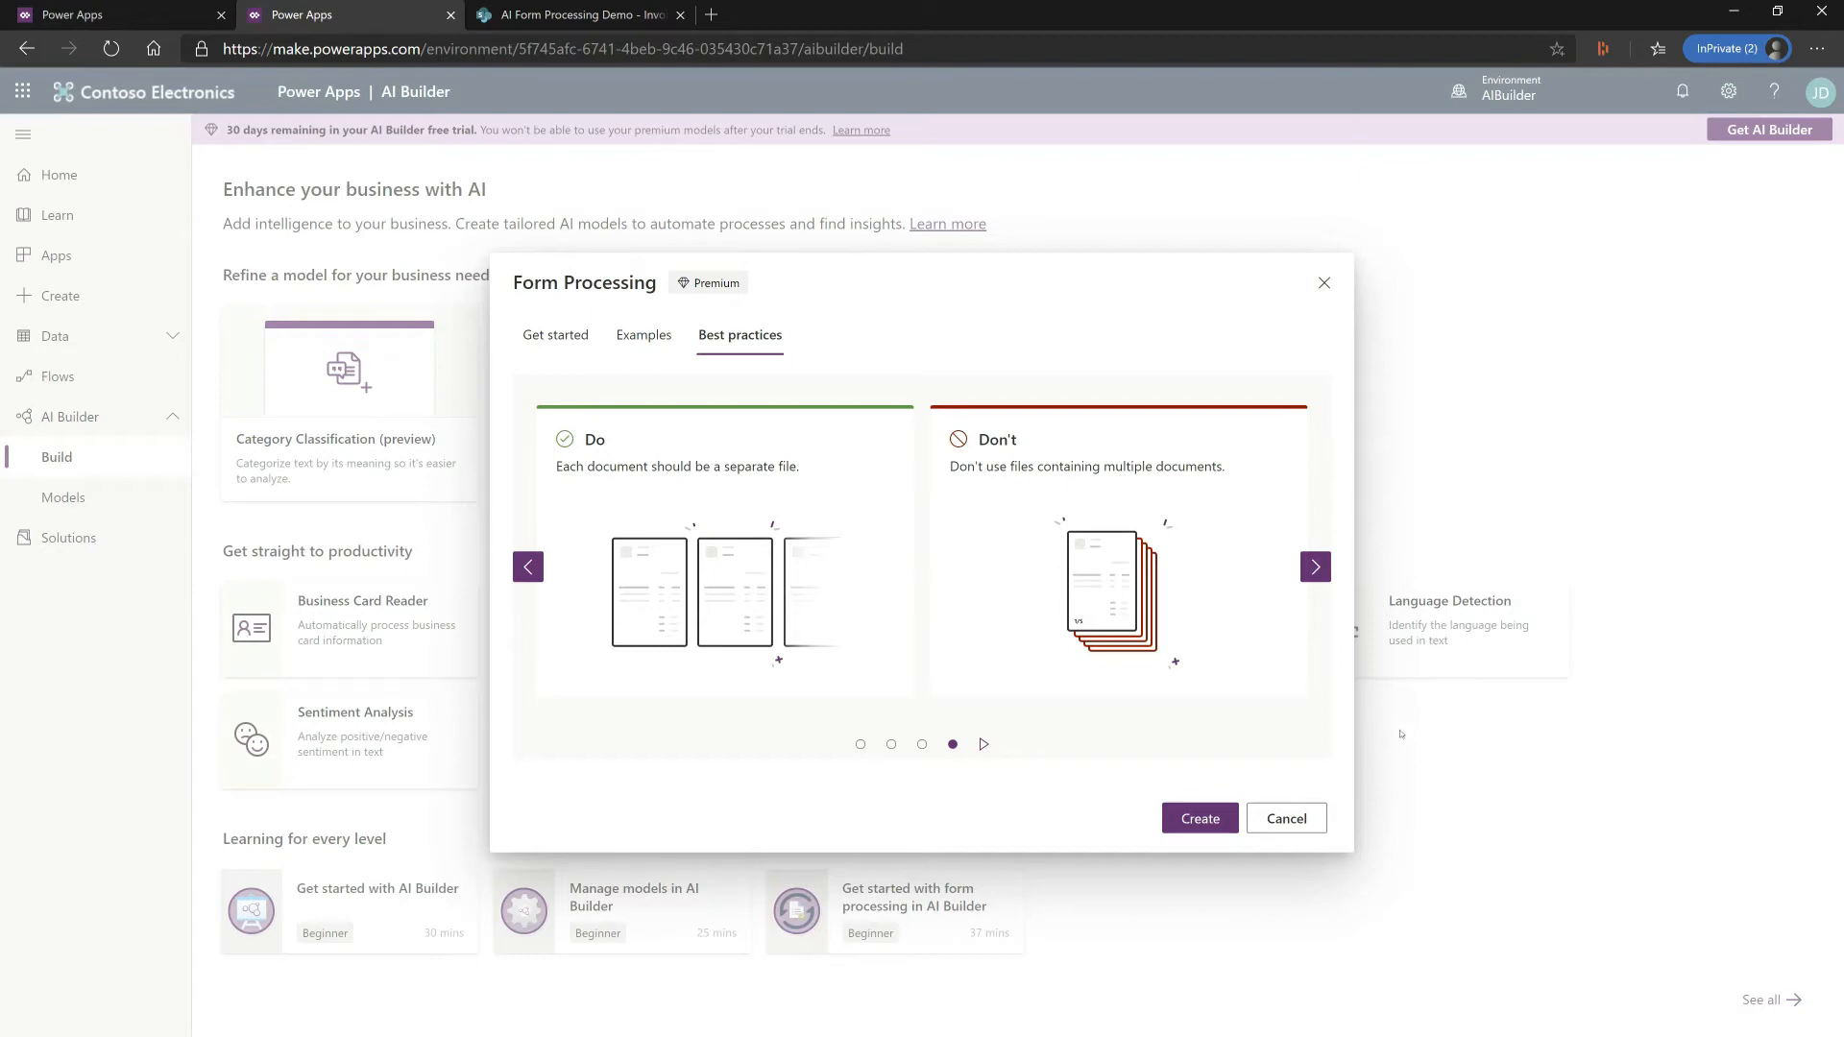
pyautogui.click(1287, 818)
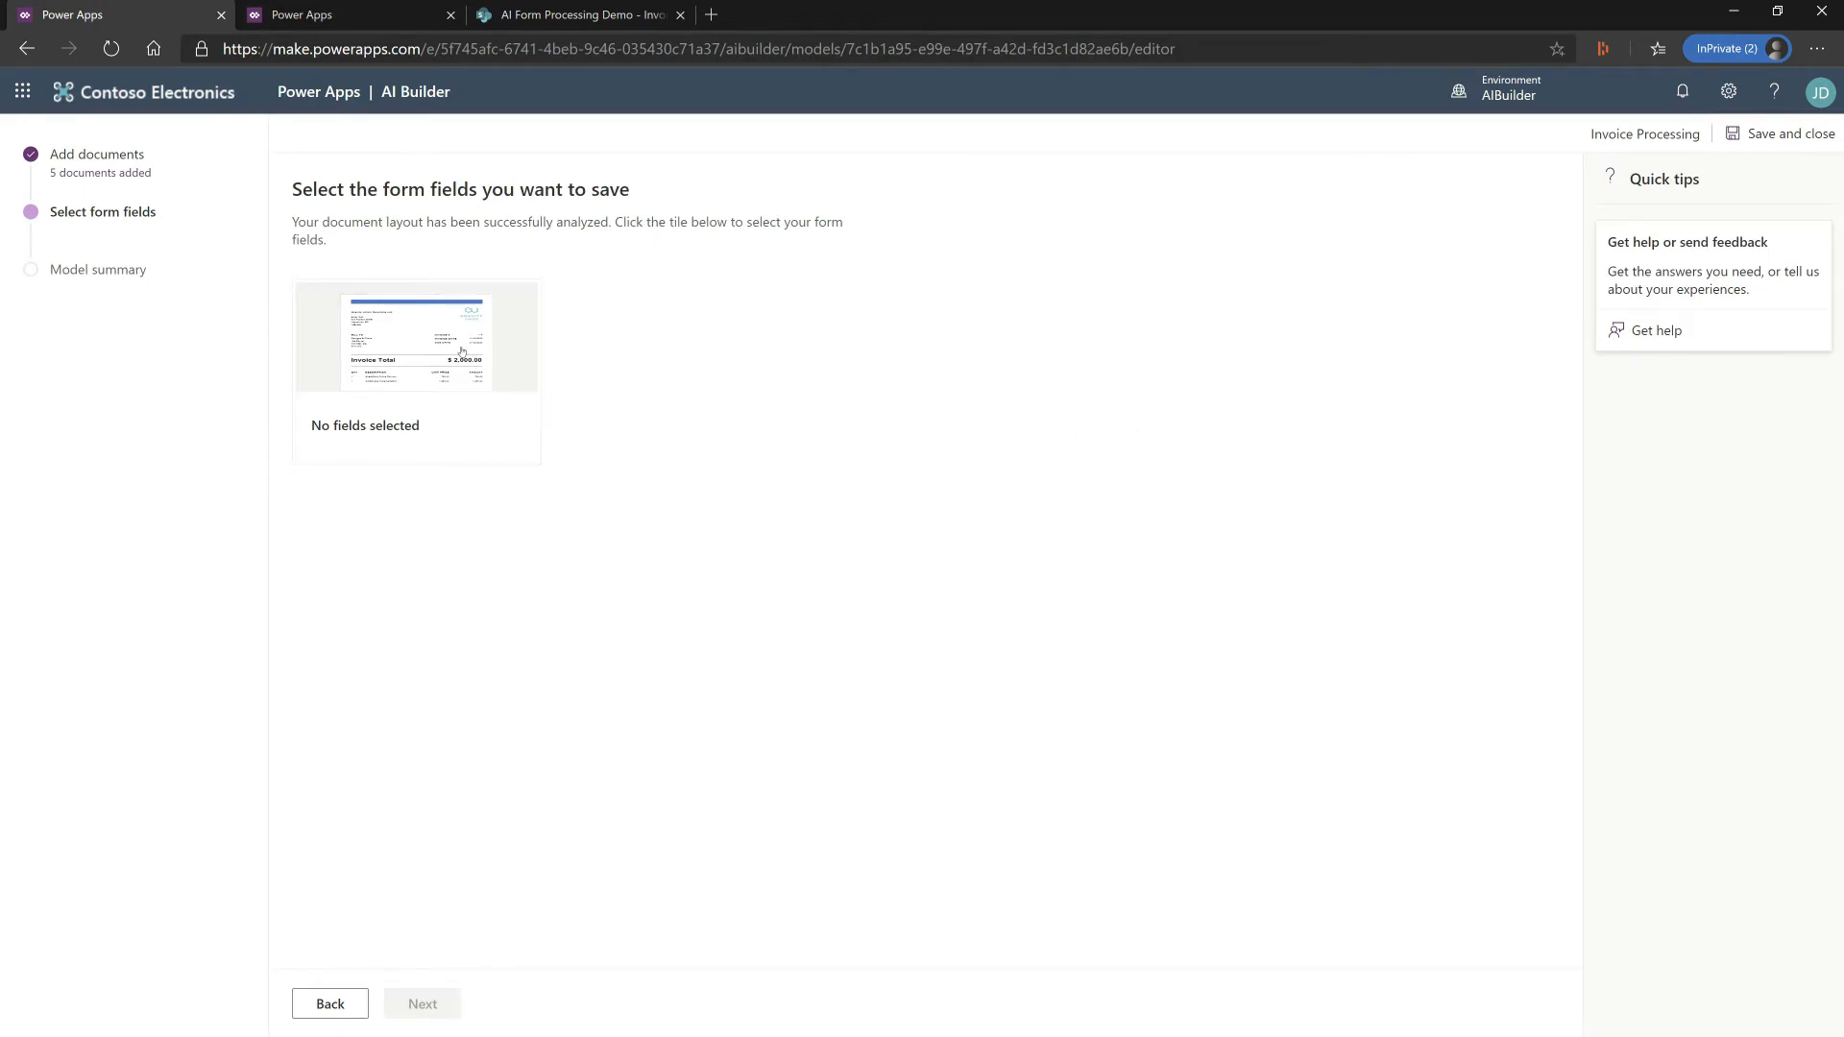
# Open the analyzed invoice for field selection, dismiss the introduction, and select the detected INVOICE # field
pyautogui.click(462, 351)
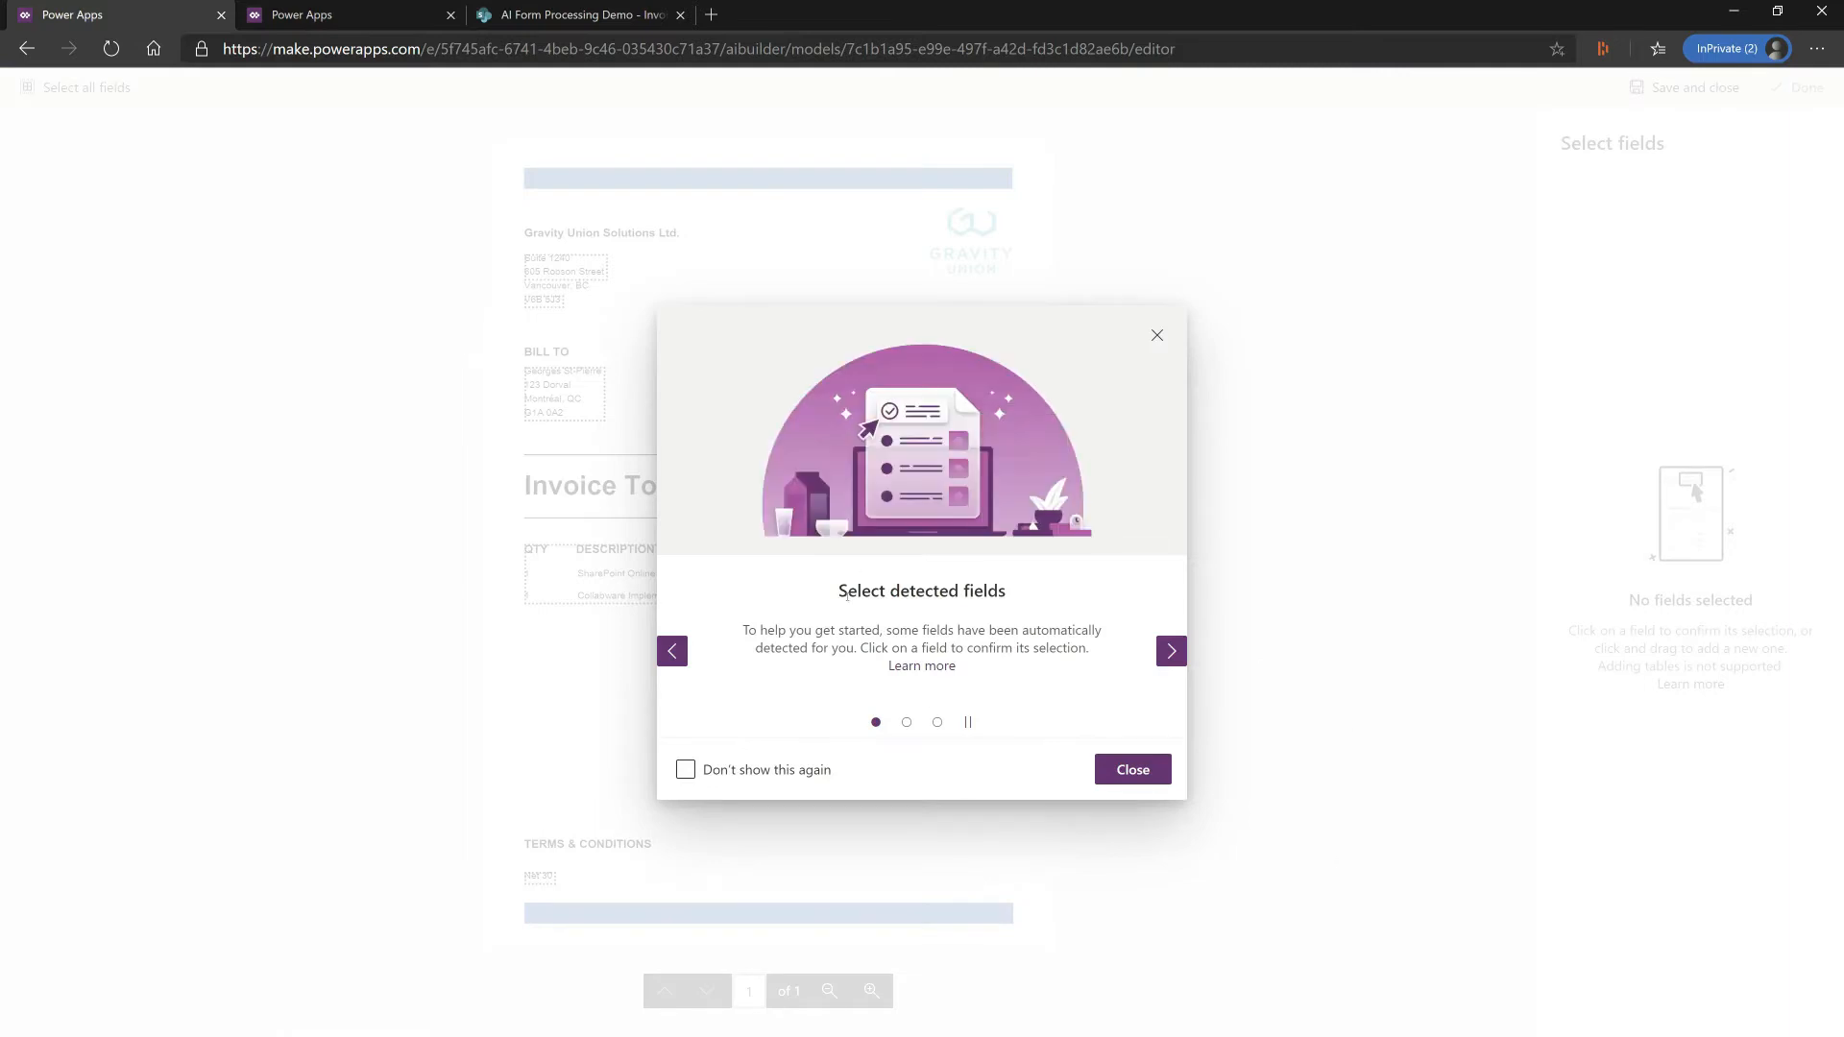
pyautogui.click(1140, 773)
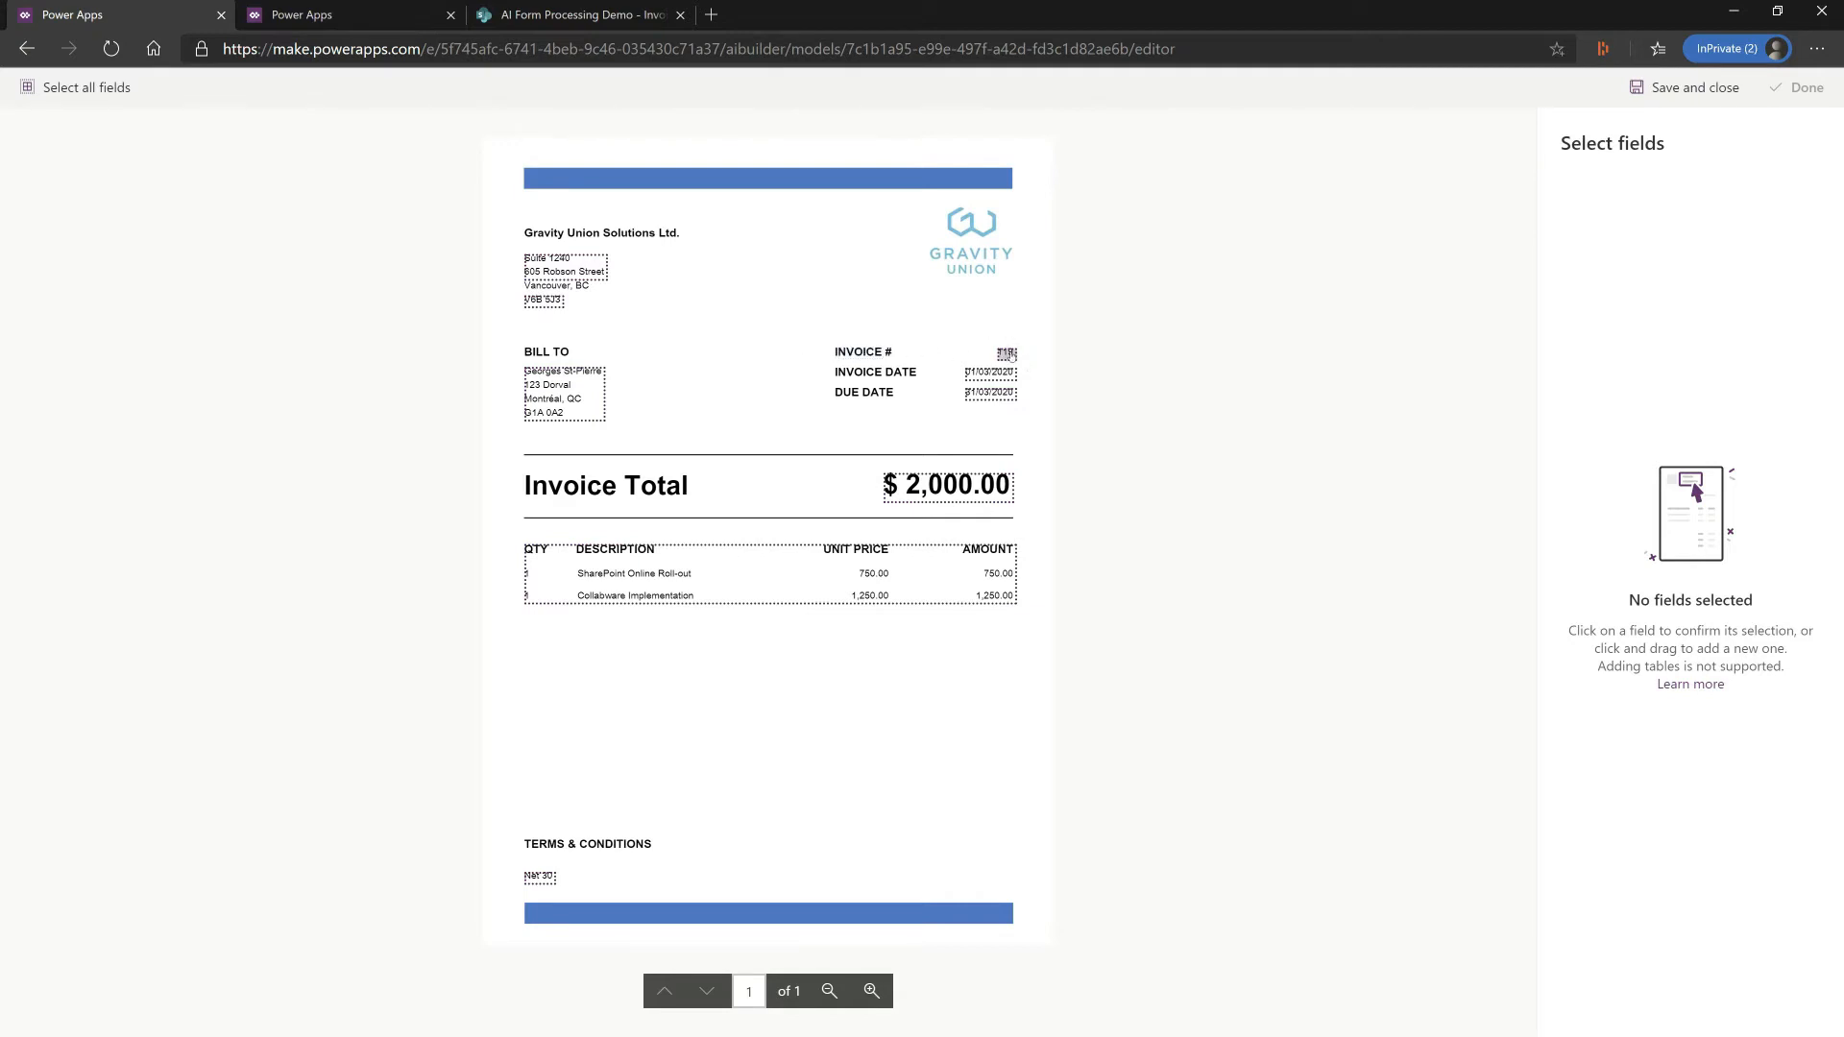
pyautogui.click(1008, 355)
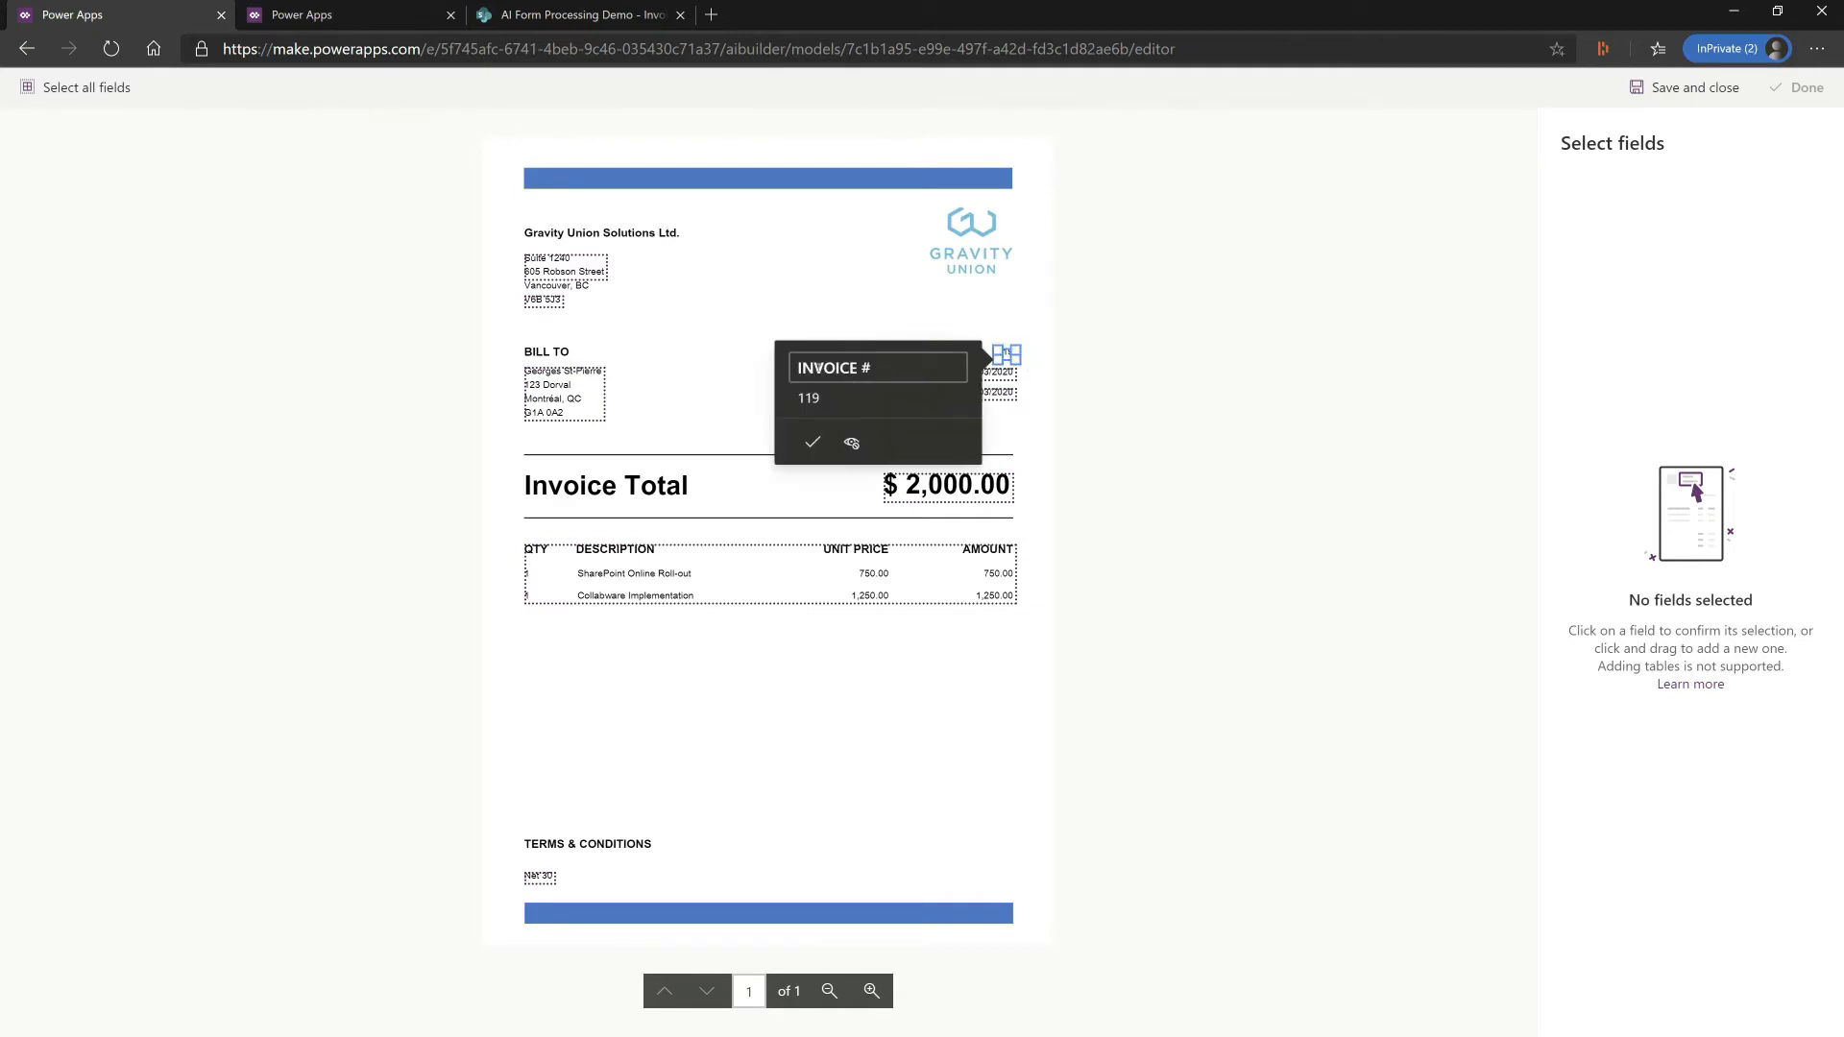
pyautogui.click(812, 444)
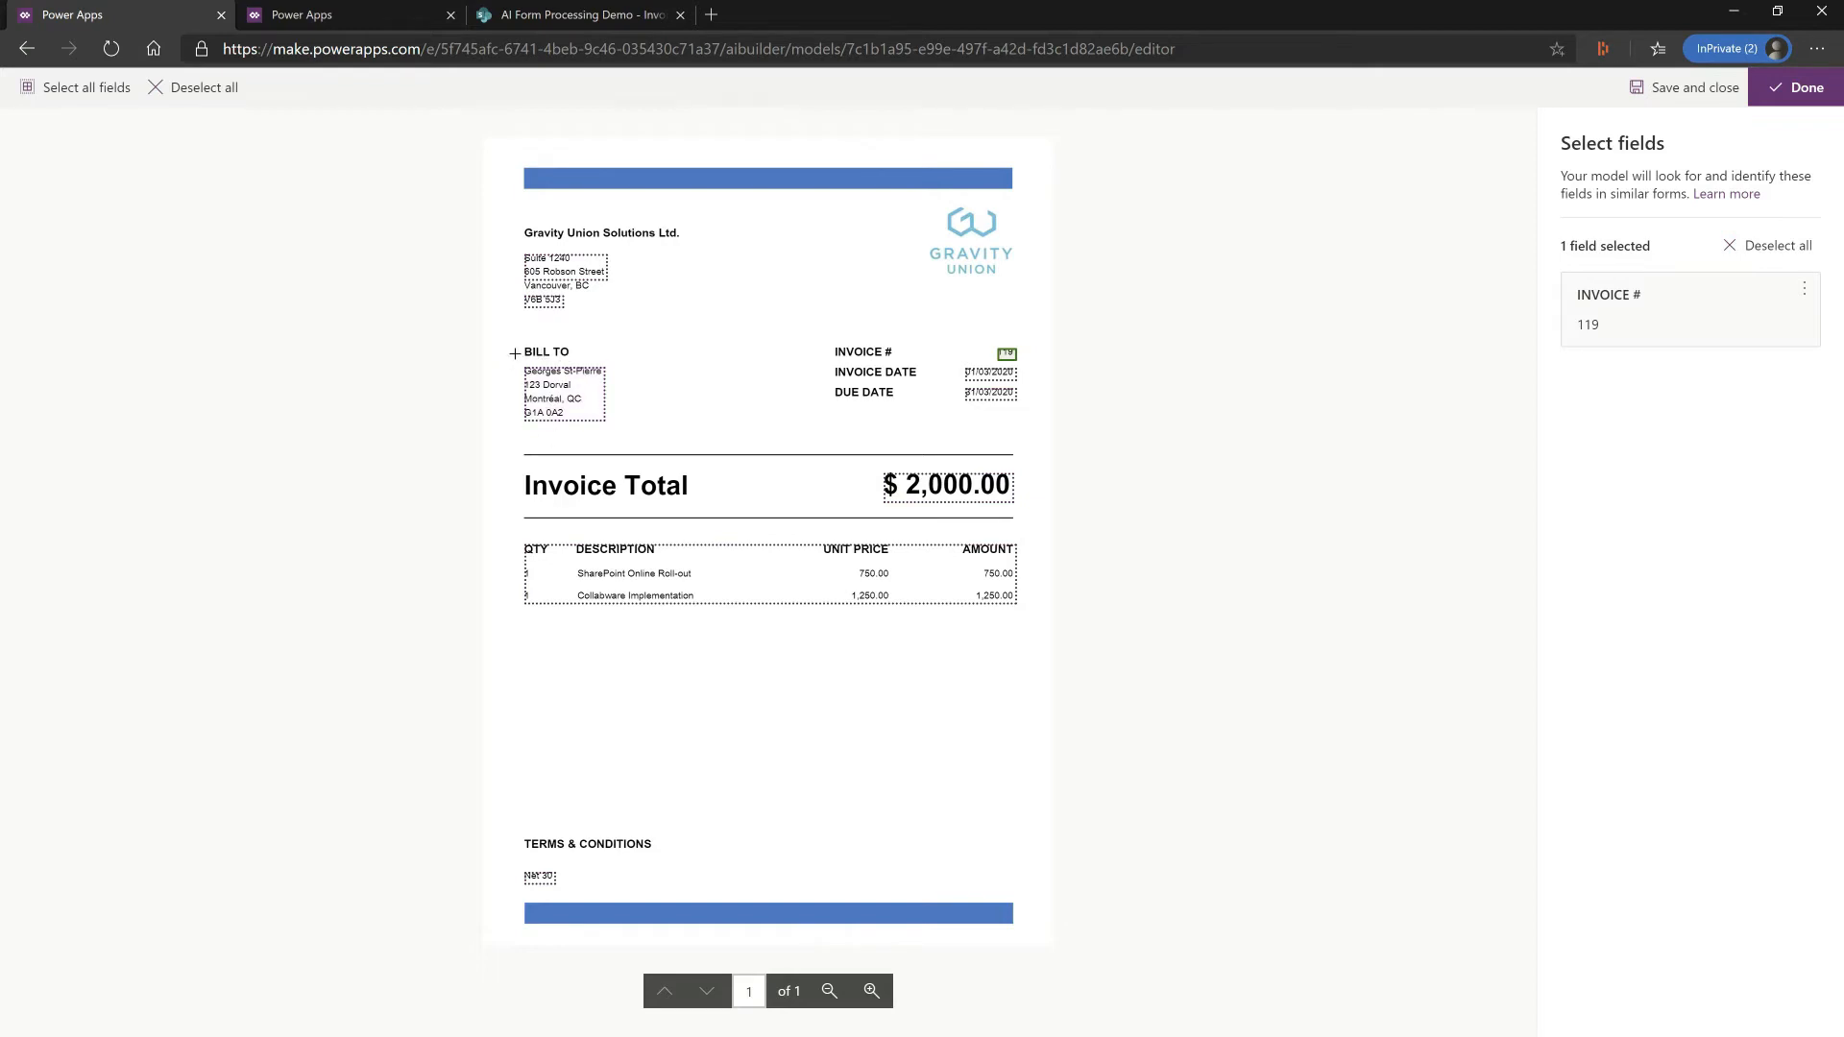
# Draw a new field around the customer's name under BILL TO and name it "Client Name"
pyautogui.moveTo(515, 359); pyautogui.dragTo(614, 375)
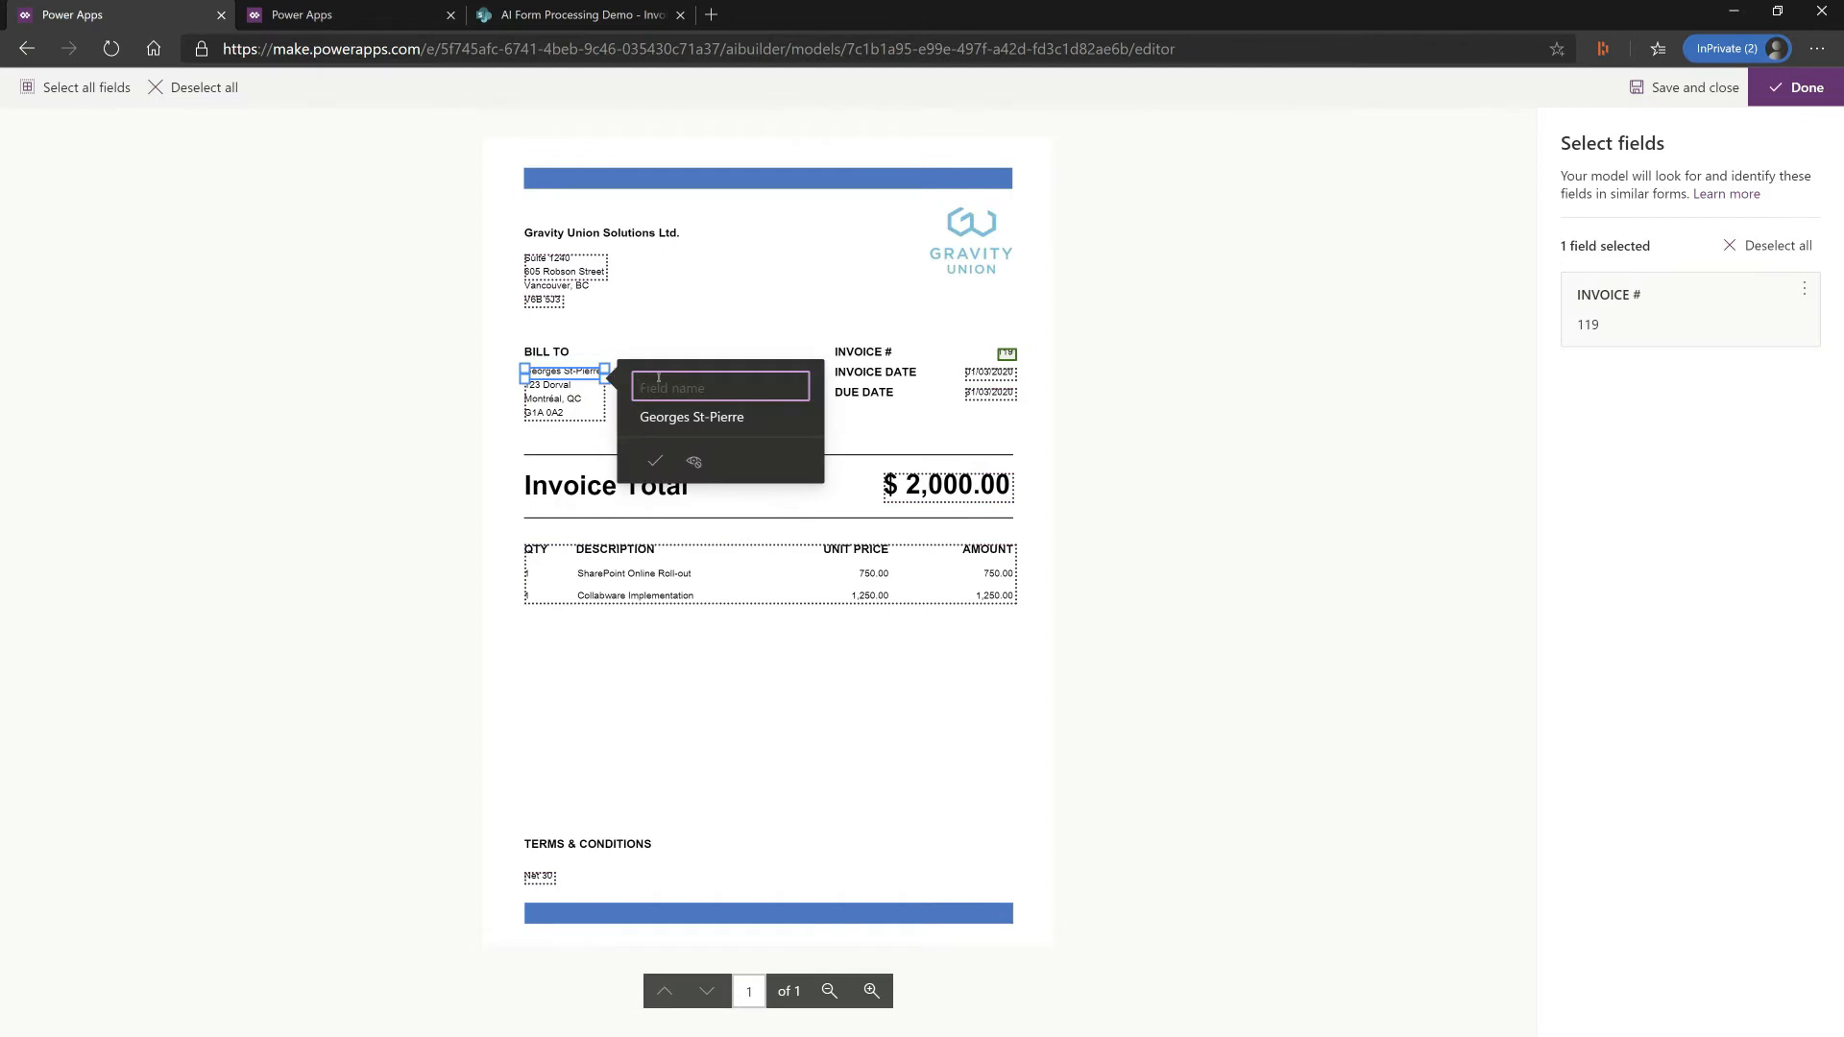
pyautogui.write('Client Name')
pyautogui.click(653, 460)
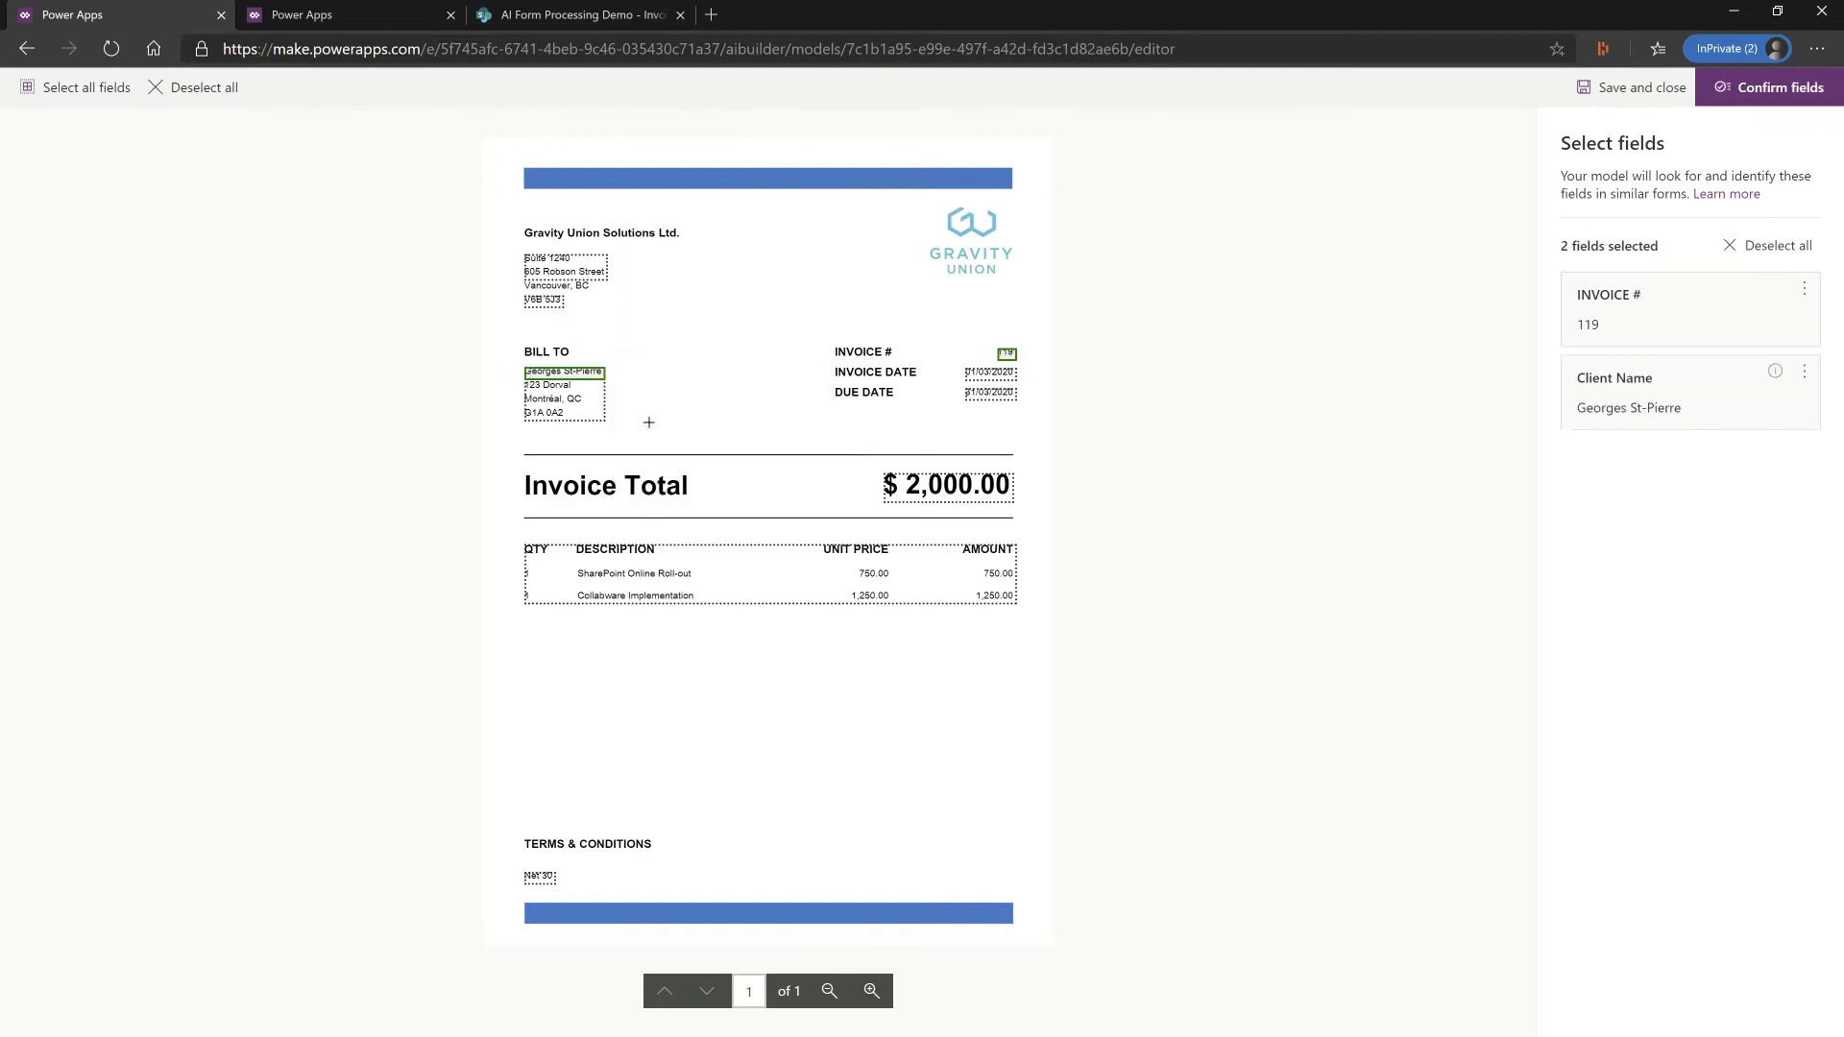
# Add a field covering the three address lines under BILL TO and name it "Client Address"
pyautogui.click(577, 414)
pyautogui.moveTo(523, 368); pyautogui.dragTo(525, 382)
pyautogui.tripleClick(706, 399)
pyautogui.write('Client Address')
pyautogui.click(635, 511)
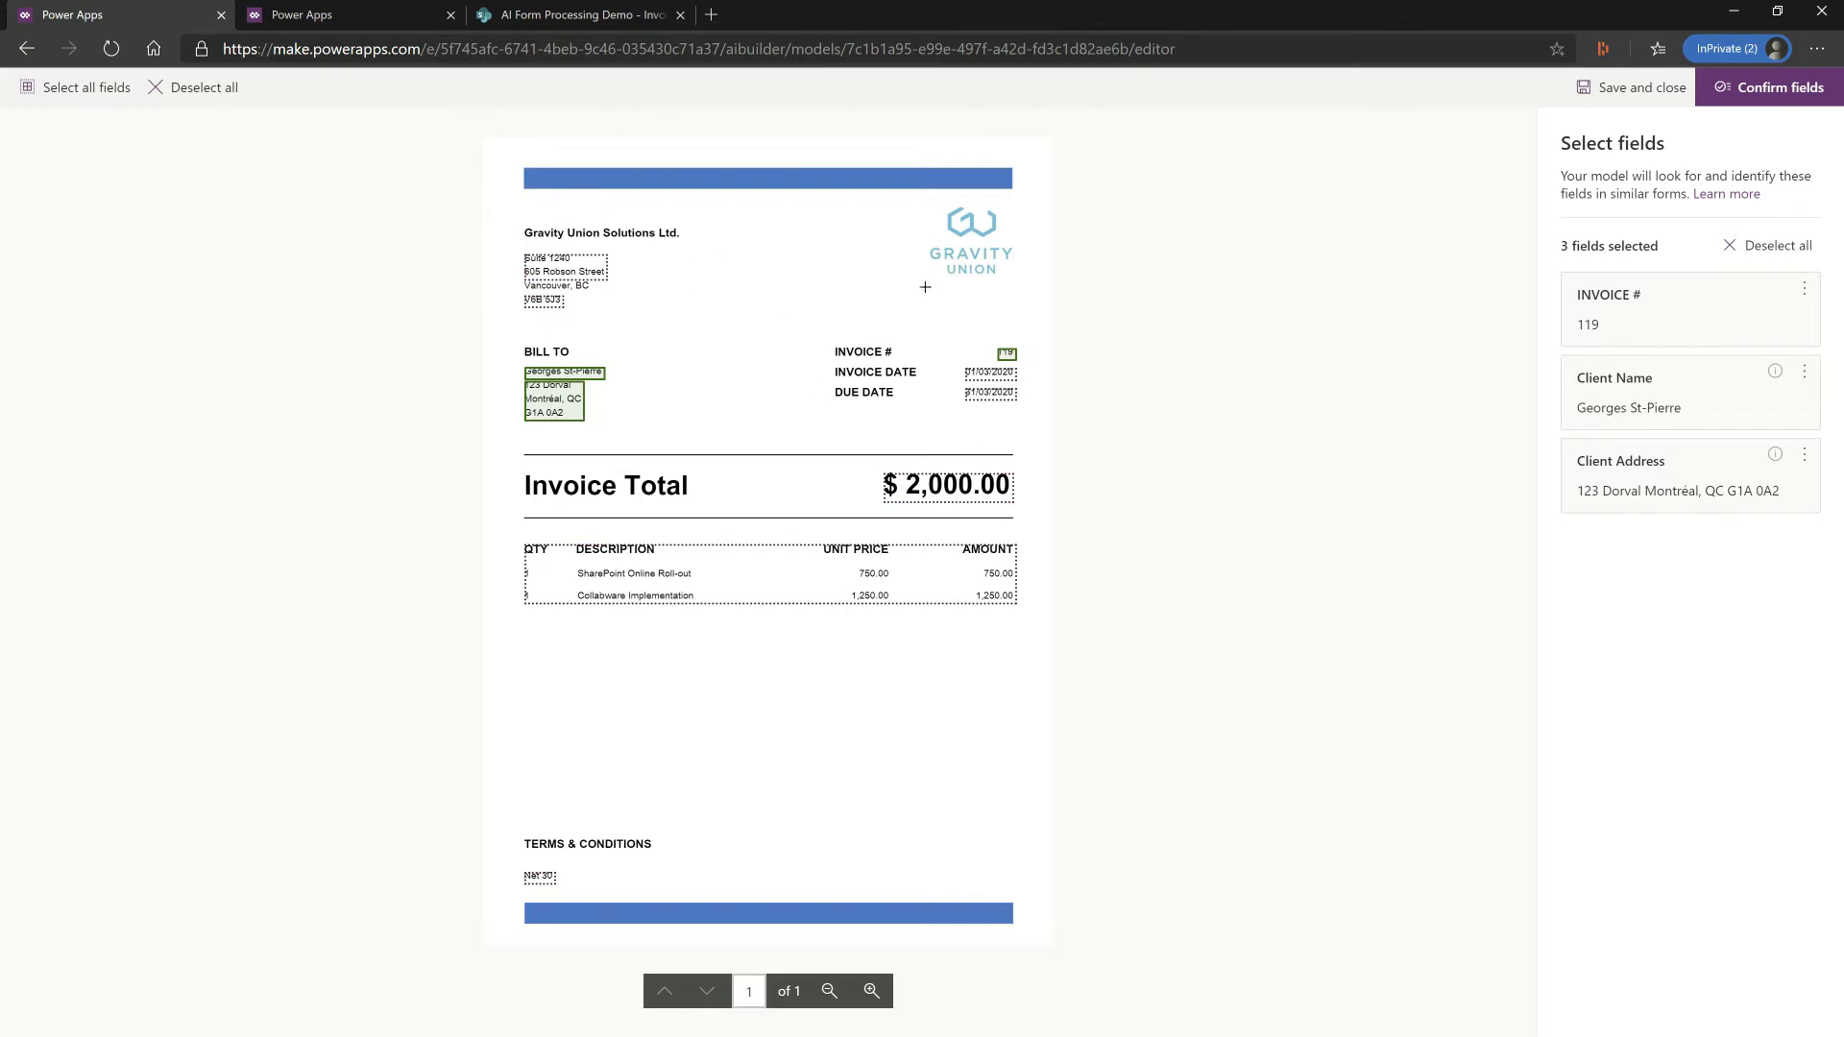
# Select the detected INVOICE DATE, DUE DATE and Invoice Total fields on the invoice
pyautogui.click(996, 381)
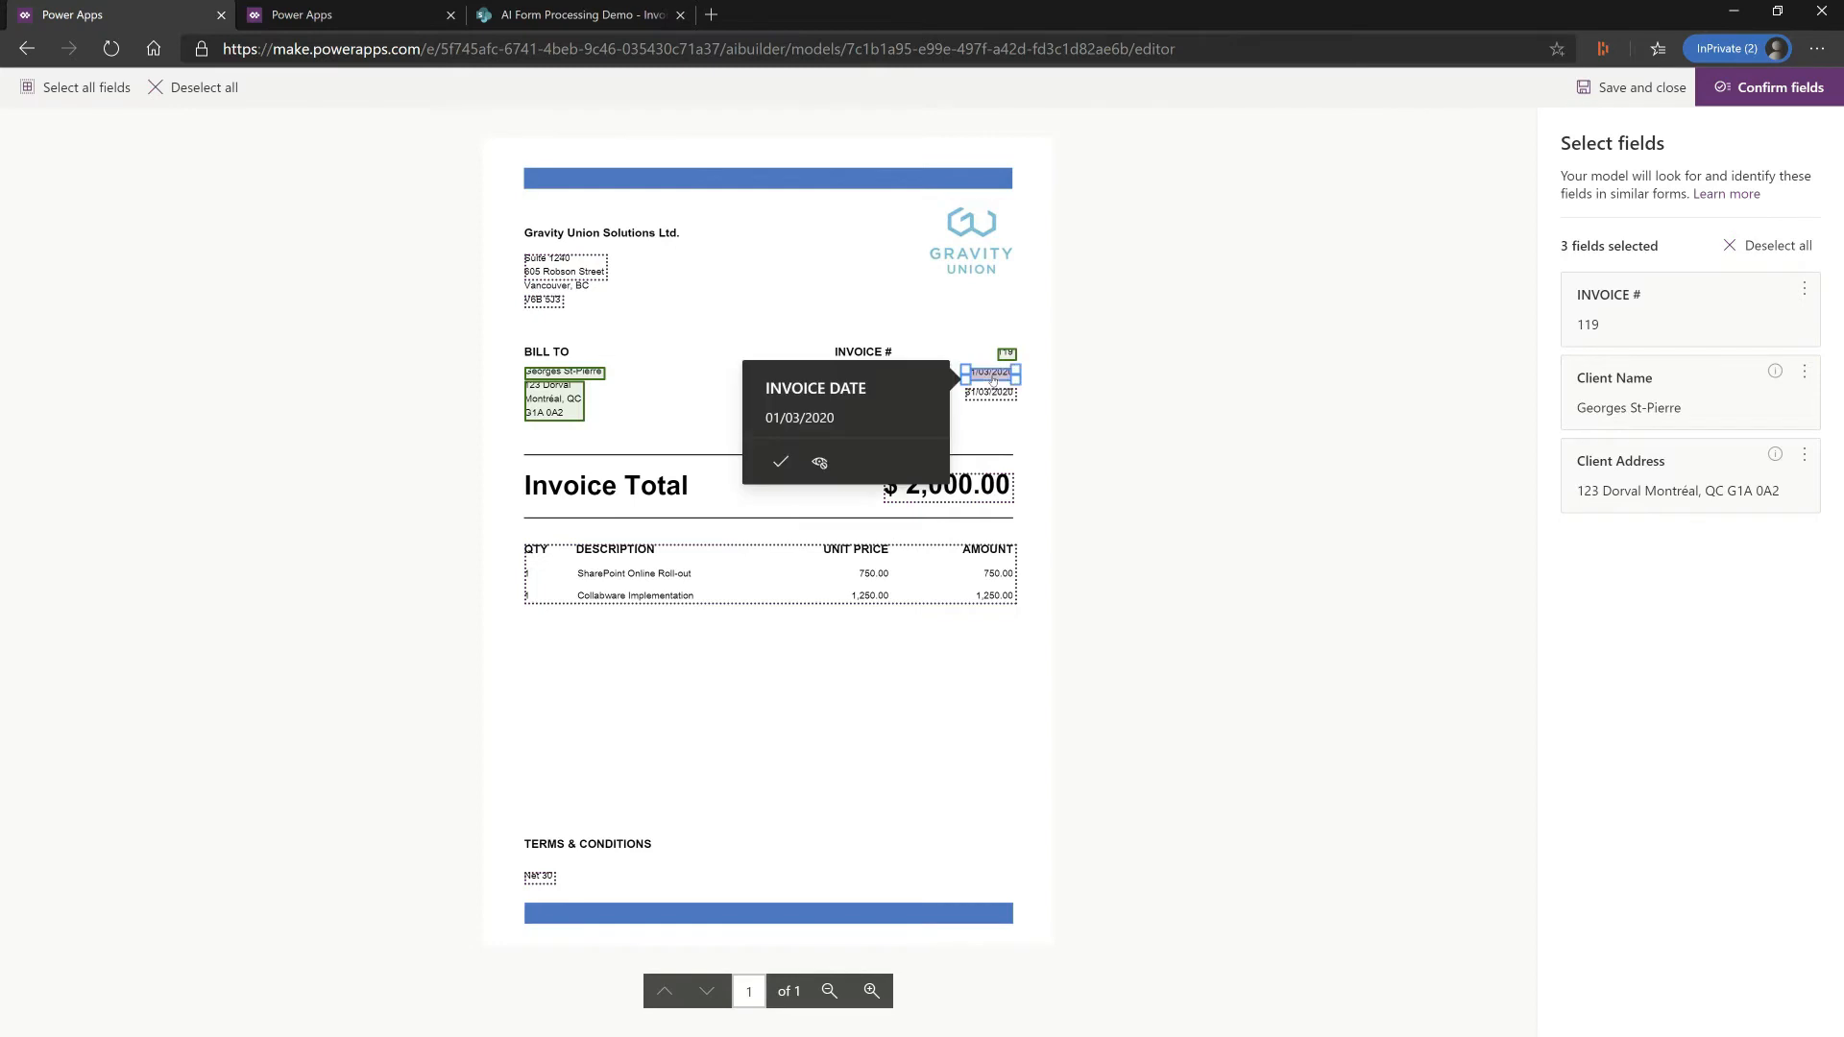
pyautogui.click(778, 465)
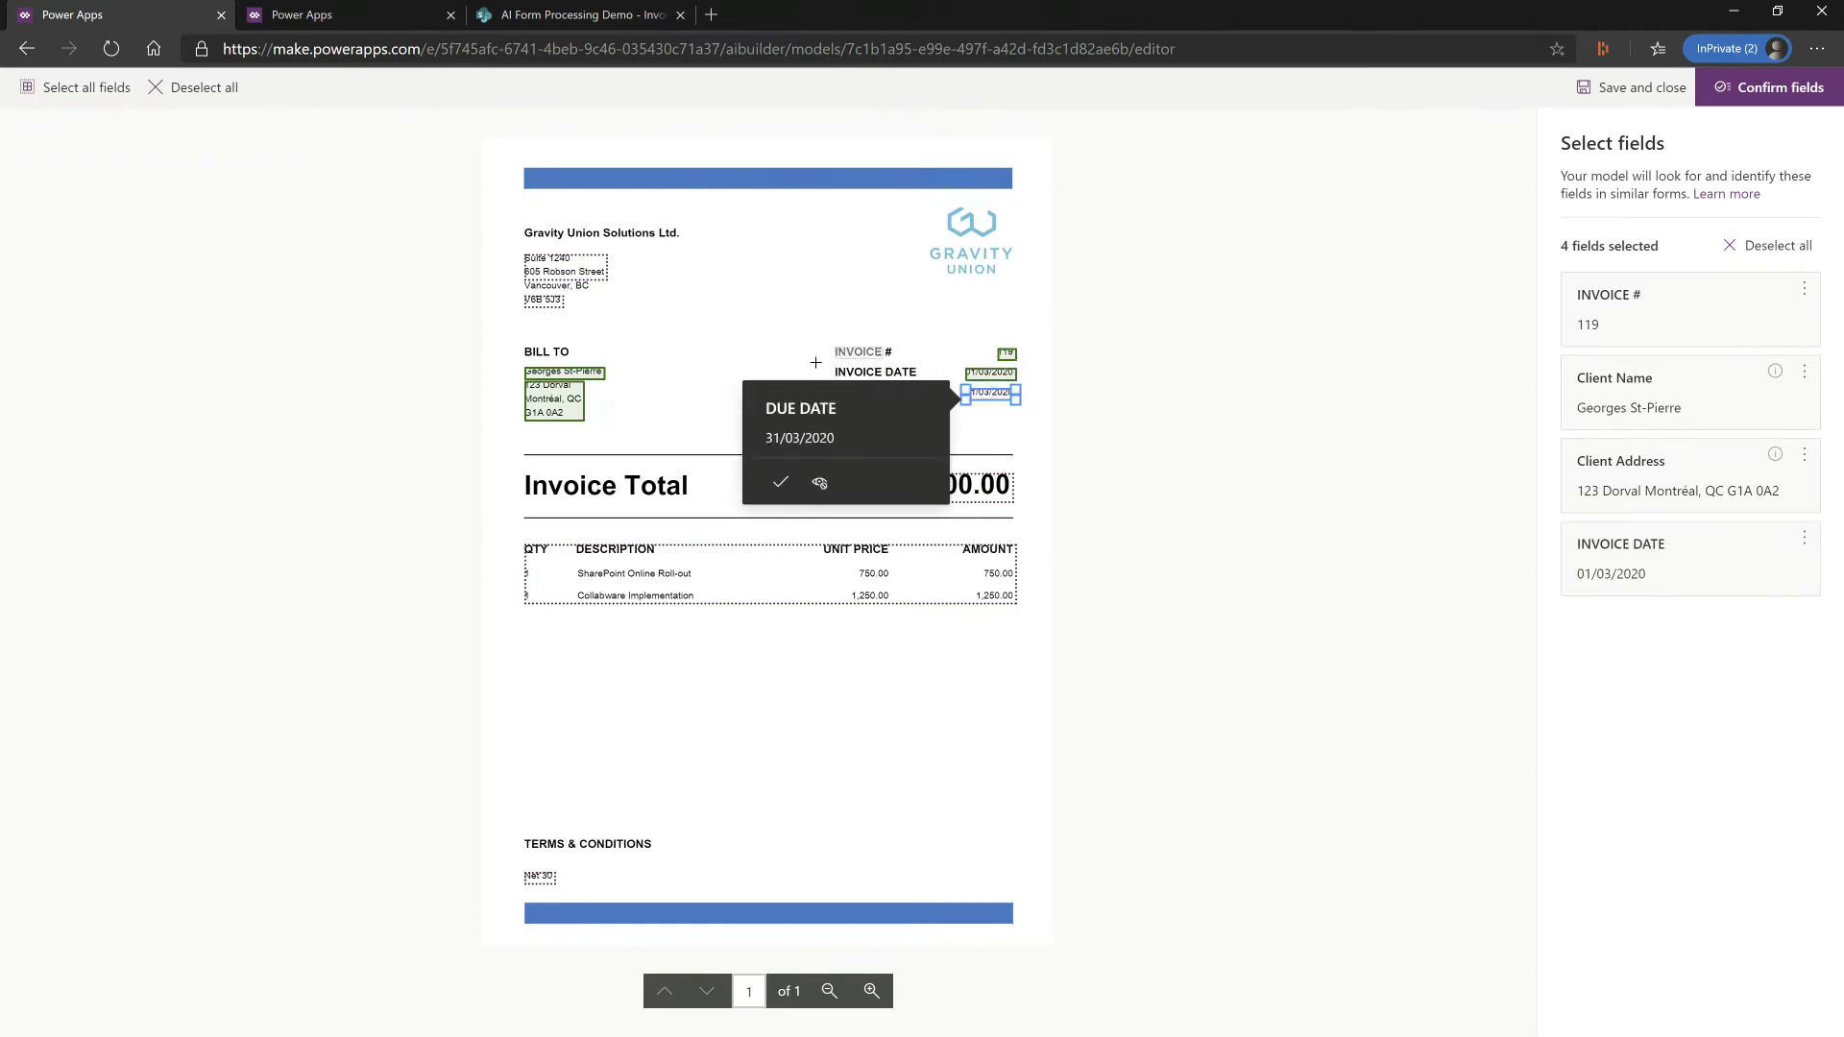
pyautogui.click(783, 478)
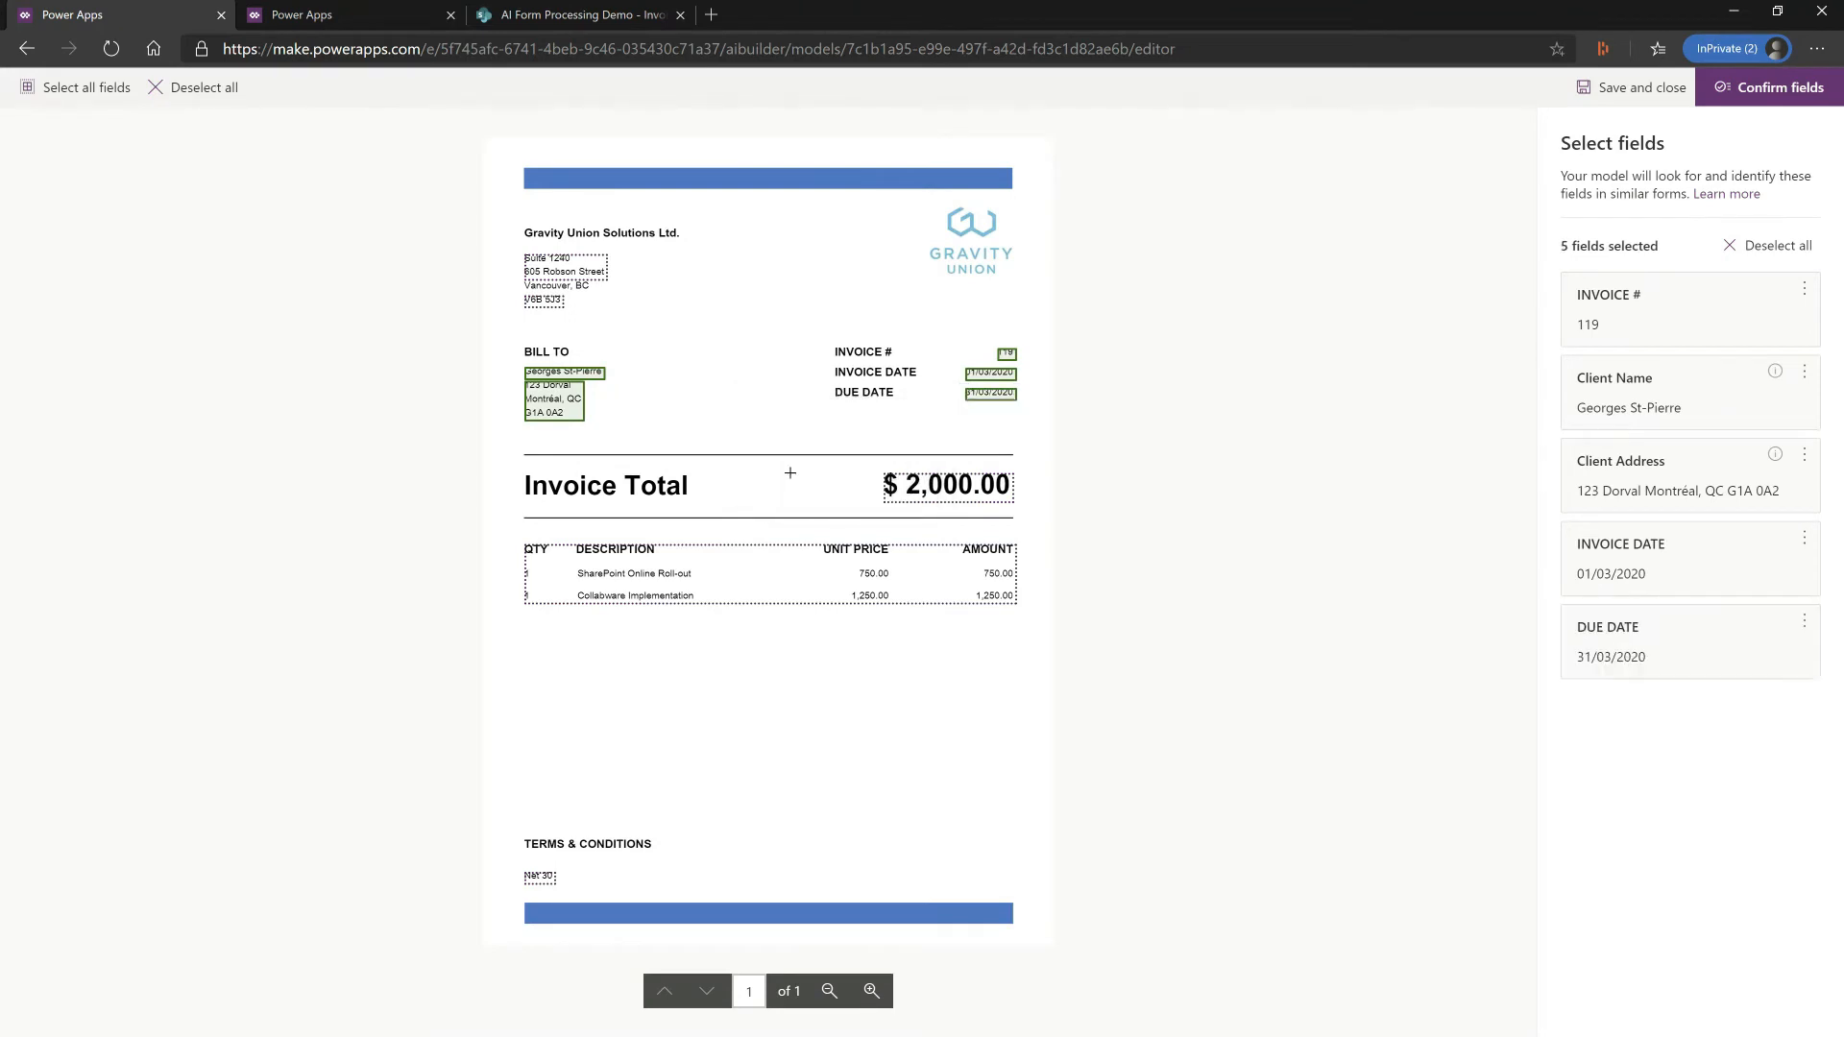
pyautogui.click(950, 491)
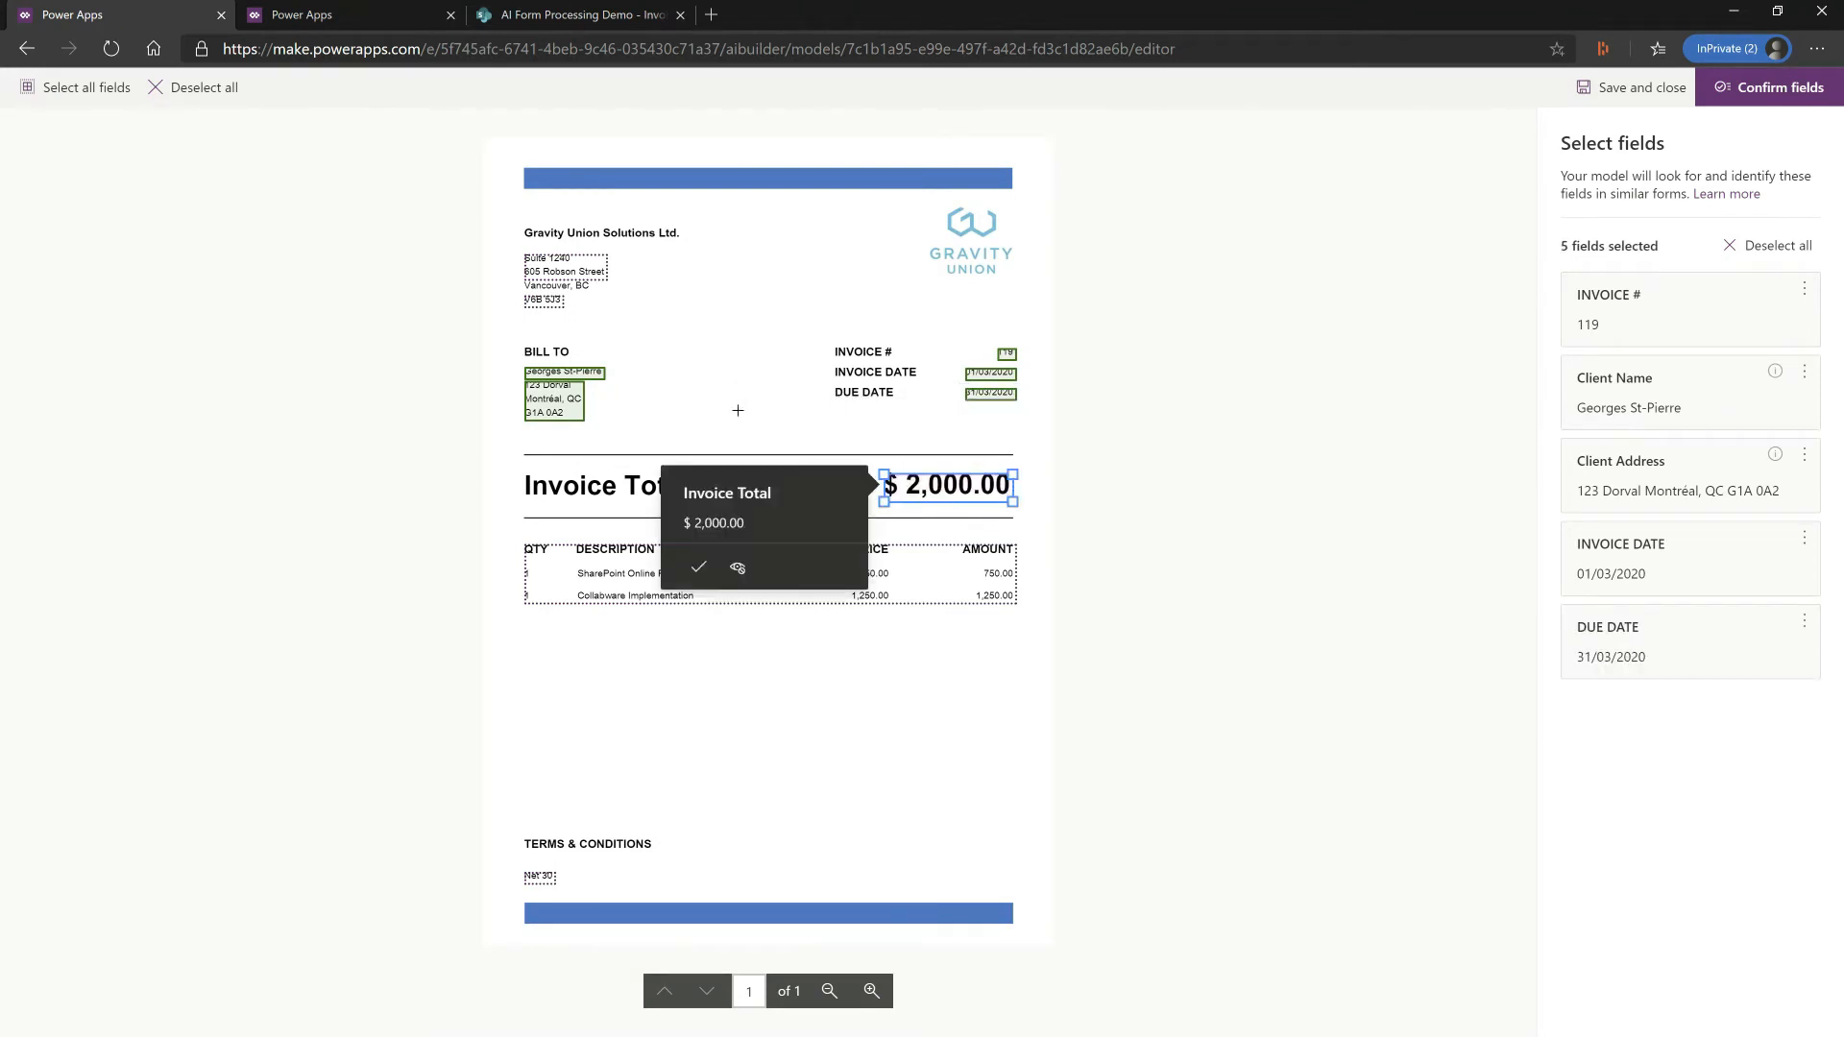
pyautogui.click(697, 567)
# Select the line-item table with quantity, description, unit price and amount, plus the TERMS & CONDITIONS field
pyautogui.click(730, 571)
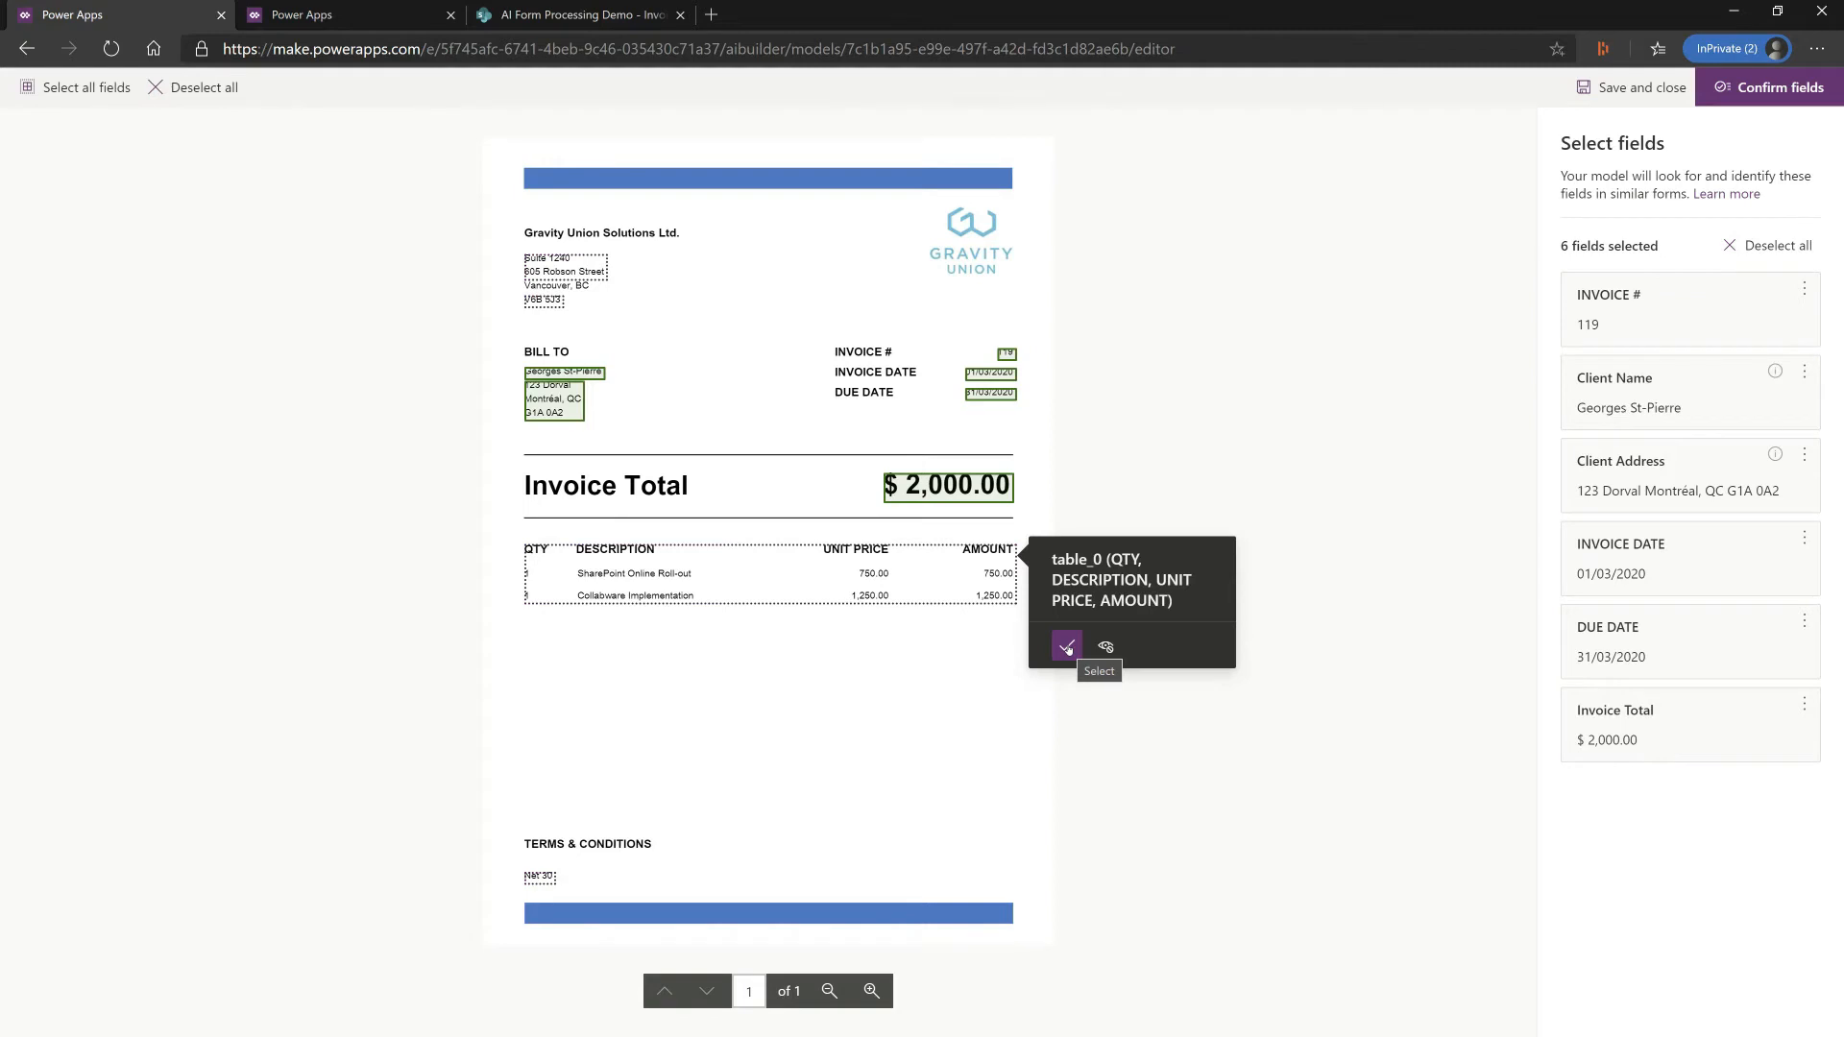
pyautogui.click(1067, 649)
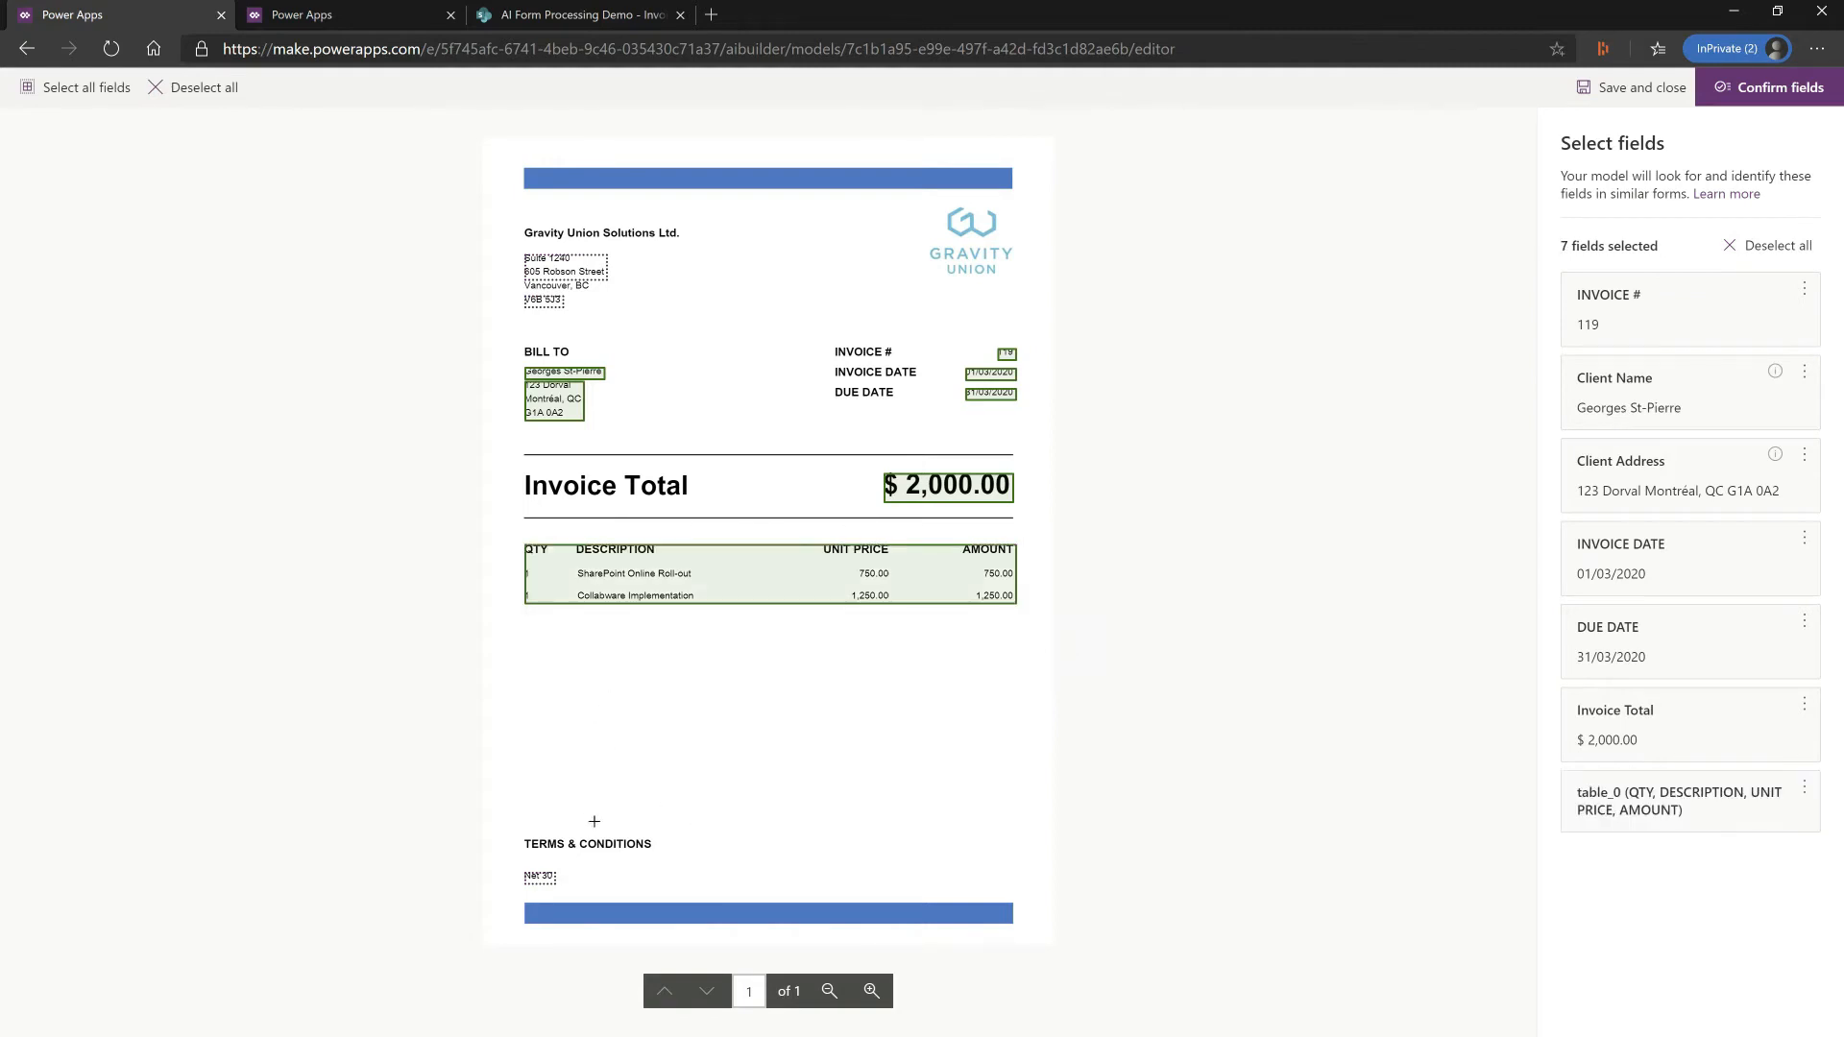
pyautogui.moveTo(522, 869); pyautogui.dragTo(557, 887)
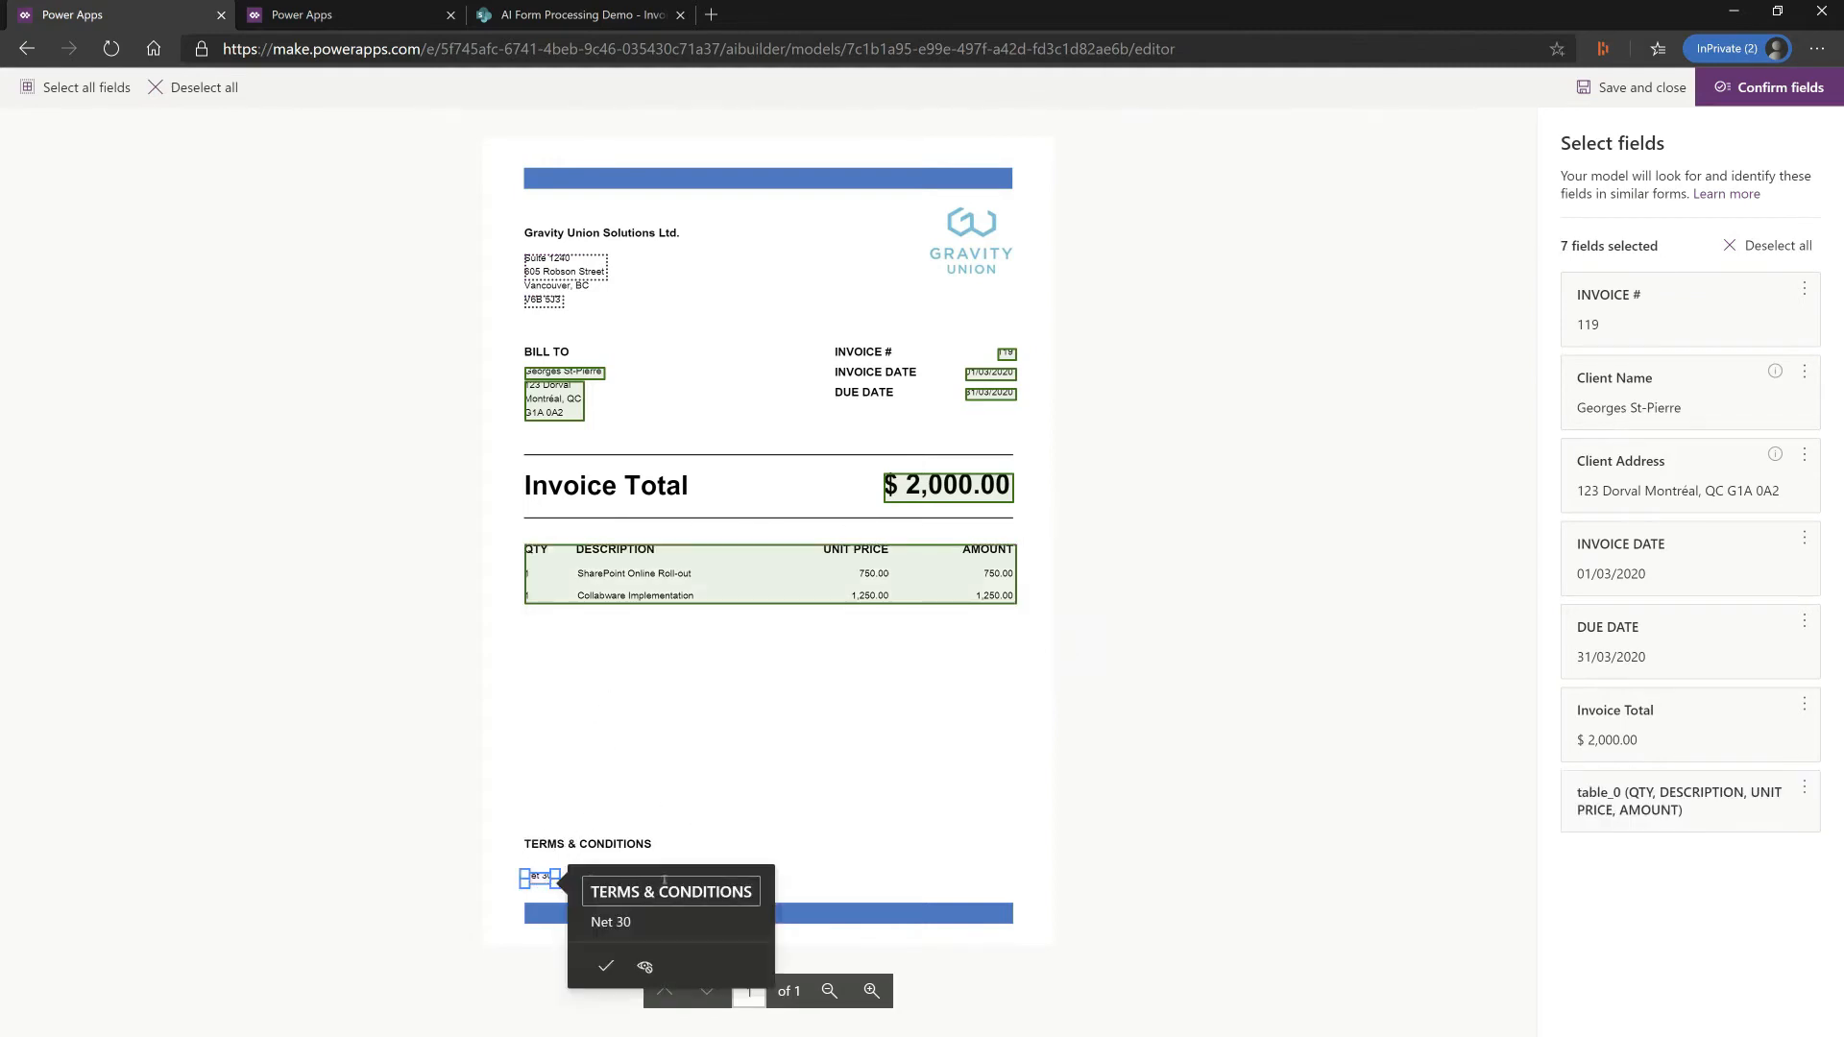
pyautogui.click(605, 967)
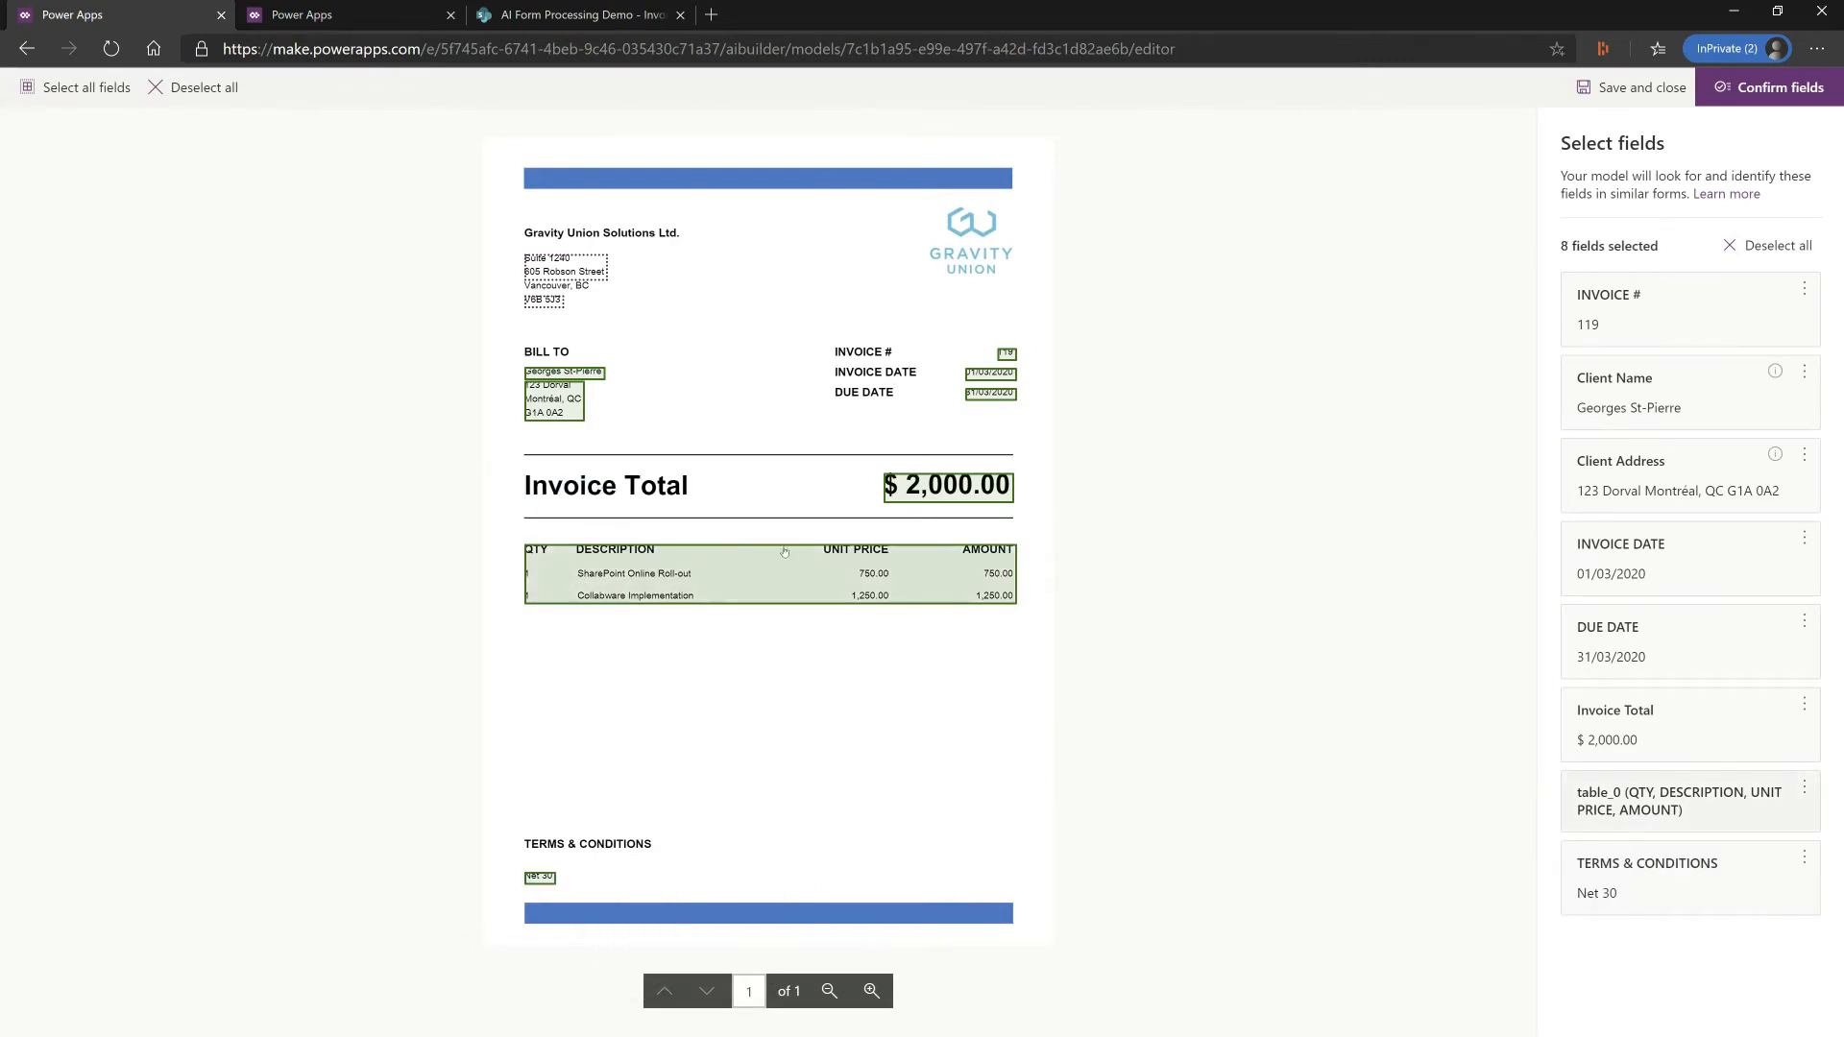
# Rename the selected Invoice Total field as "Amount Due"
pyautogui.click(1623, 461)
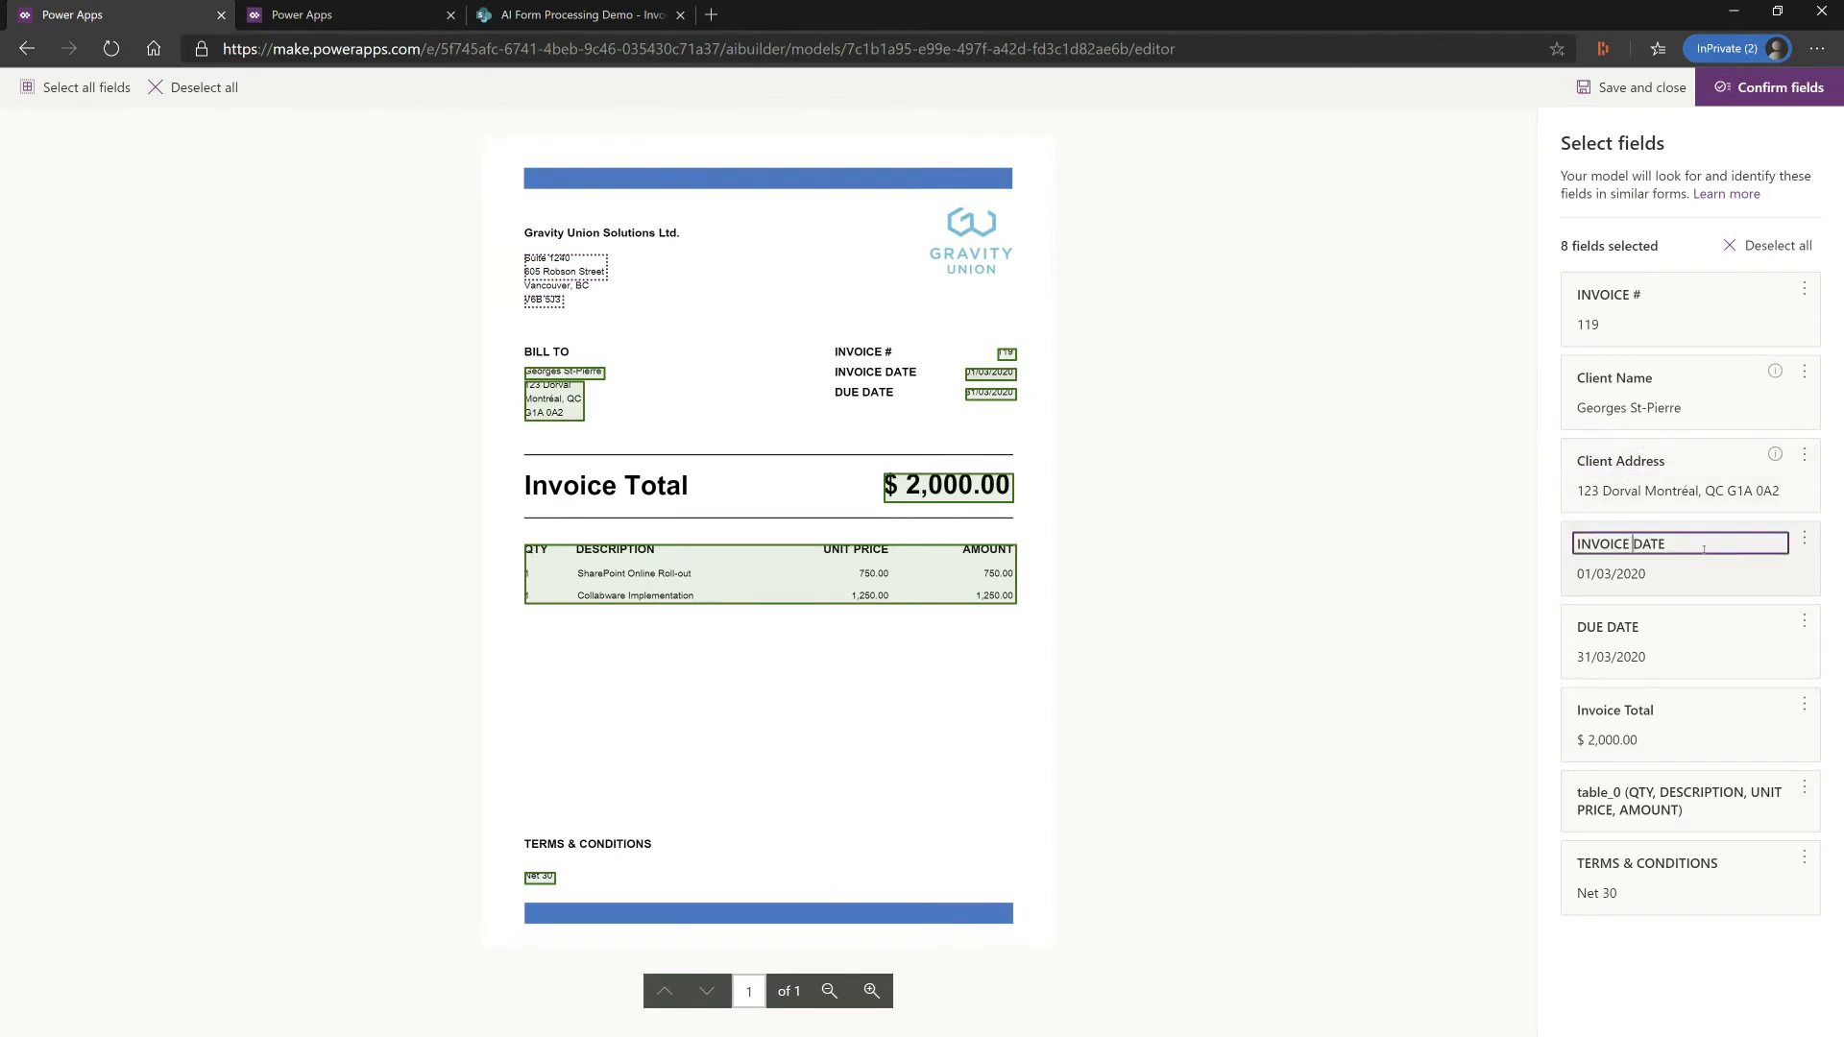
pyautogui.click(1653, 711)
pyautogui.hotkey('ctrl', 'a')
pyautogui.write('Amount')
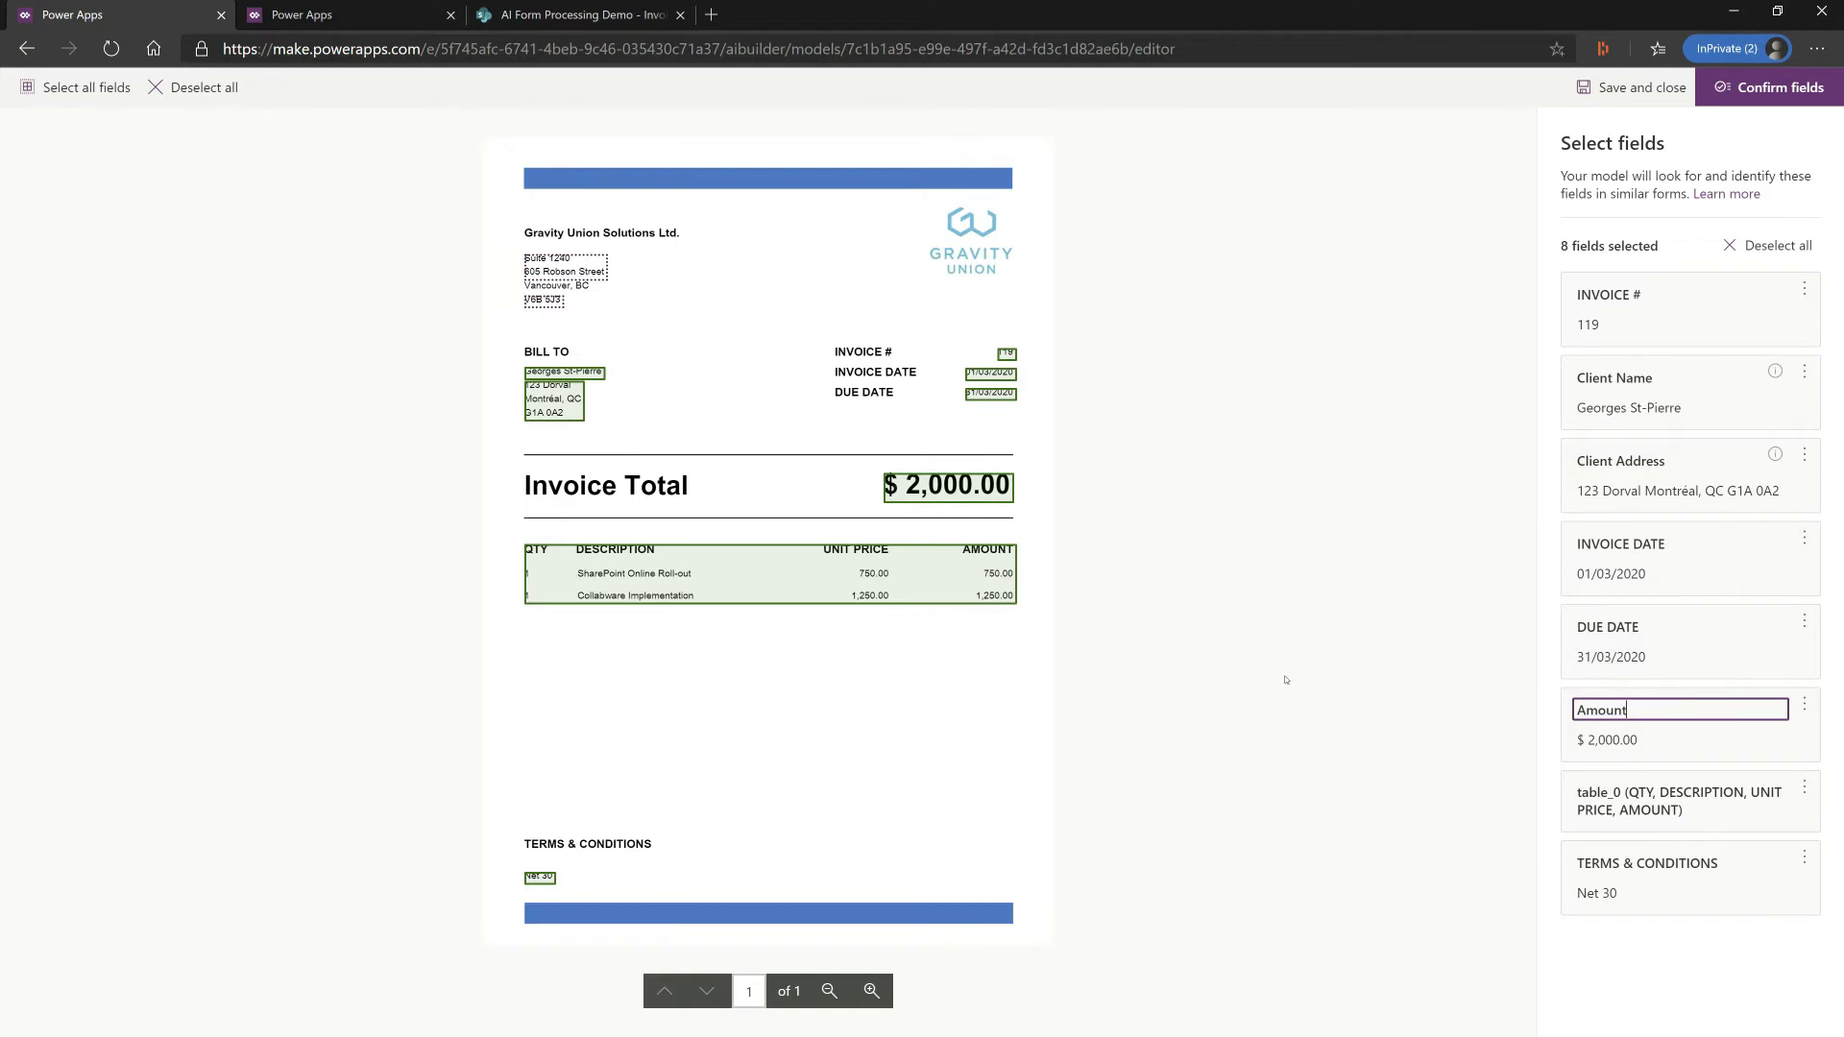
pyautogui.write(' Due')
pyautogui.press('Return')
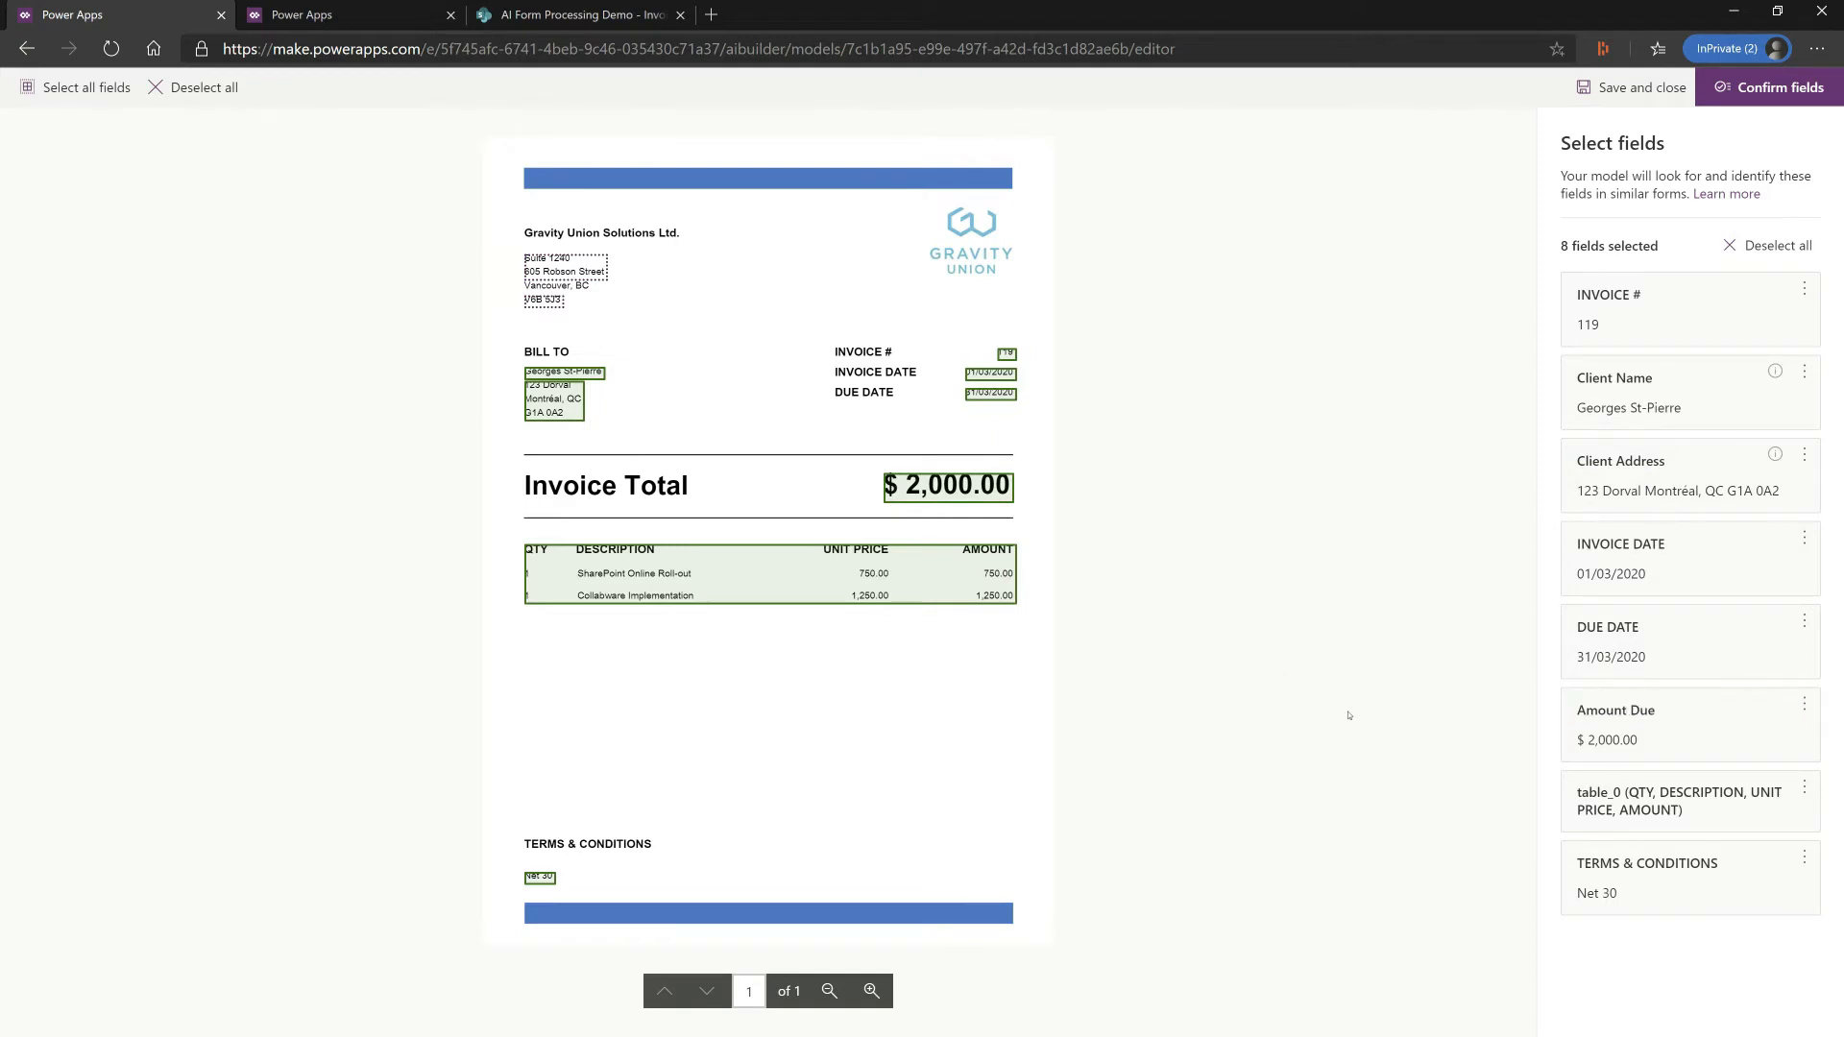
# Start confirming the selected fields, marking the second invoice's BILL TO lines as Client Address and Client Name, and go on to the third invoice
pyautogui.click(1746, 89)
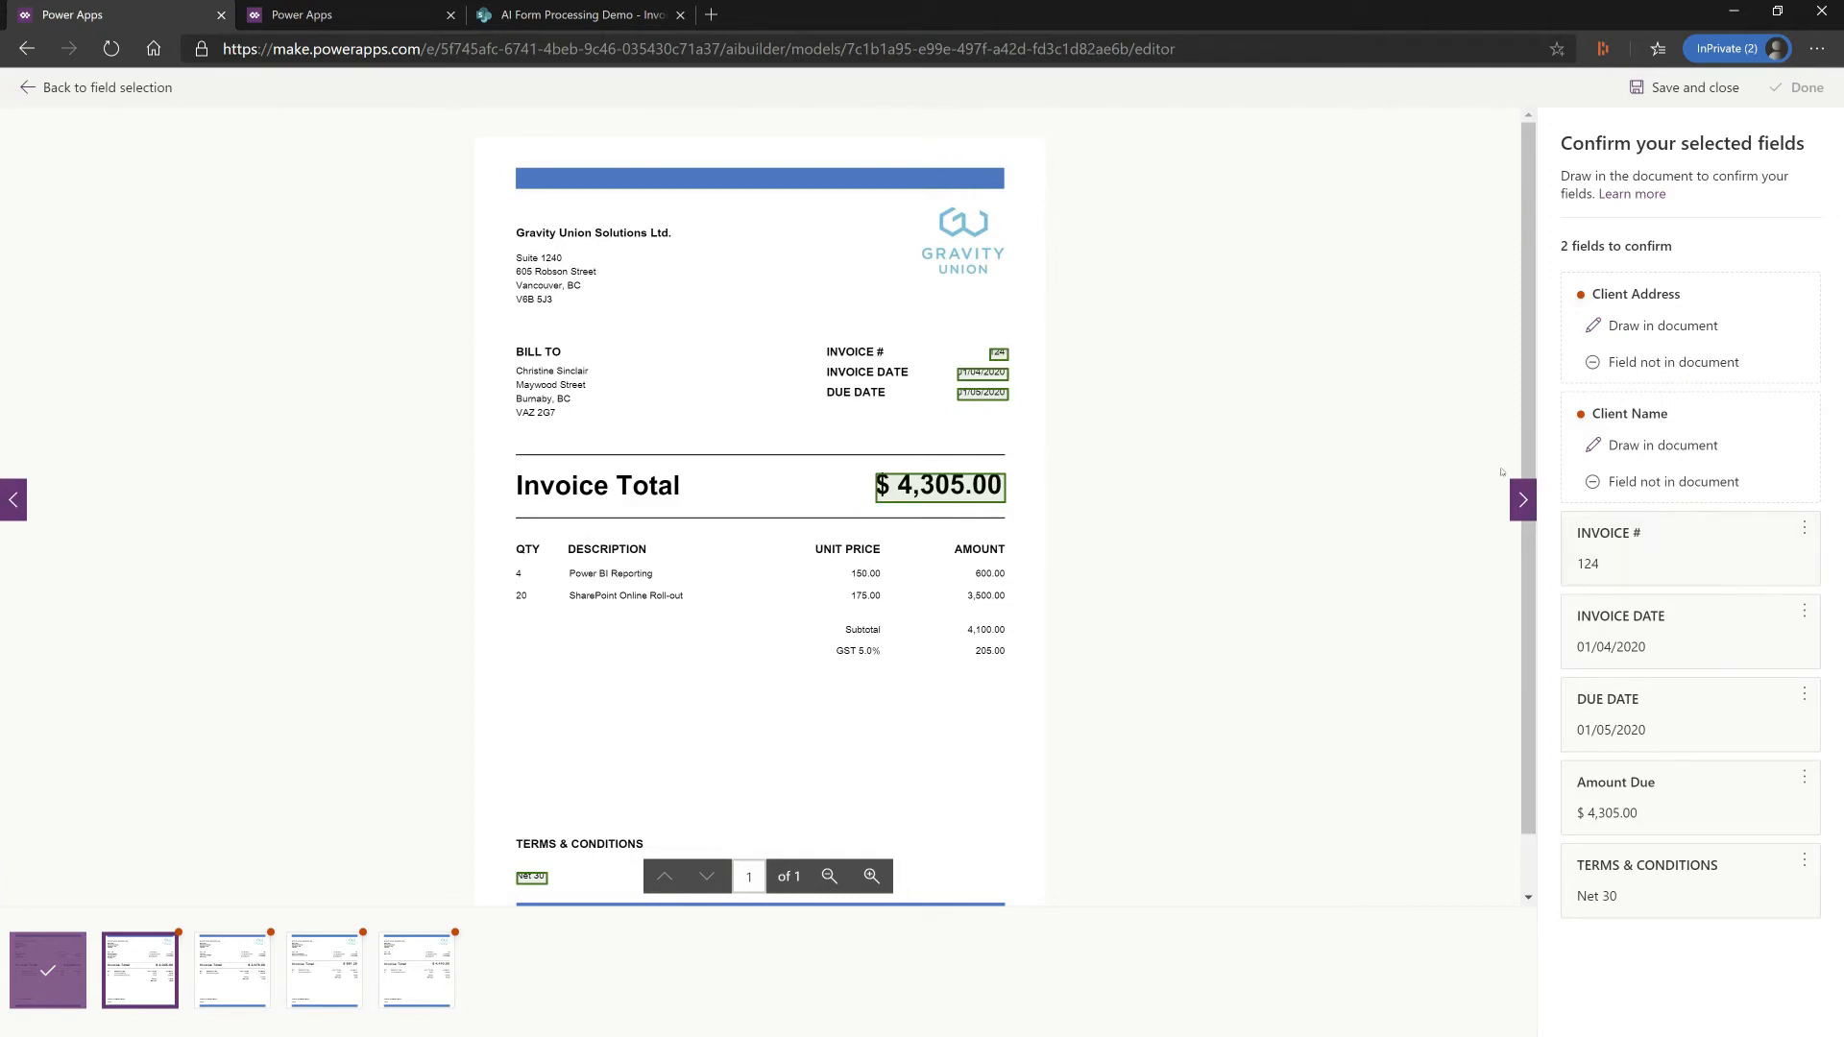
pyautogui.click(998, 354)
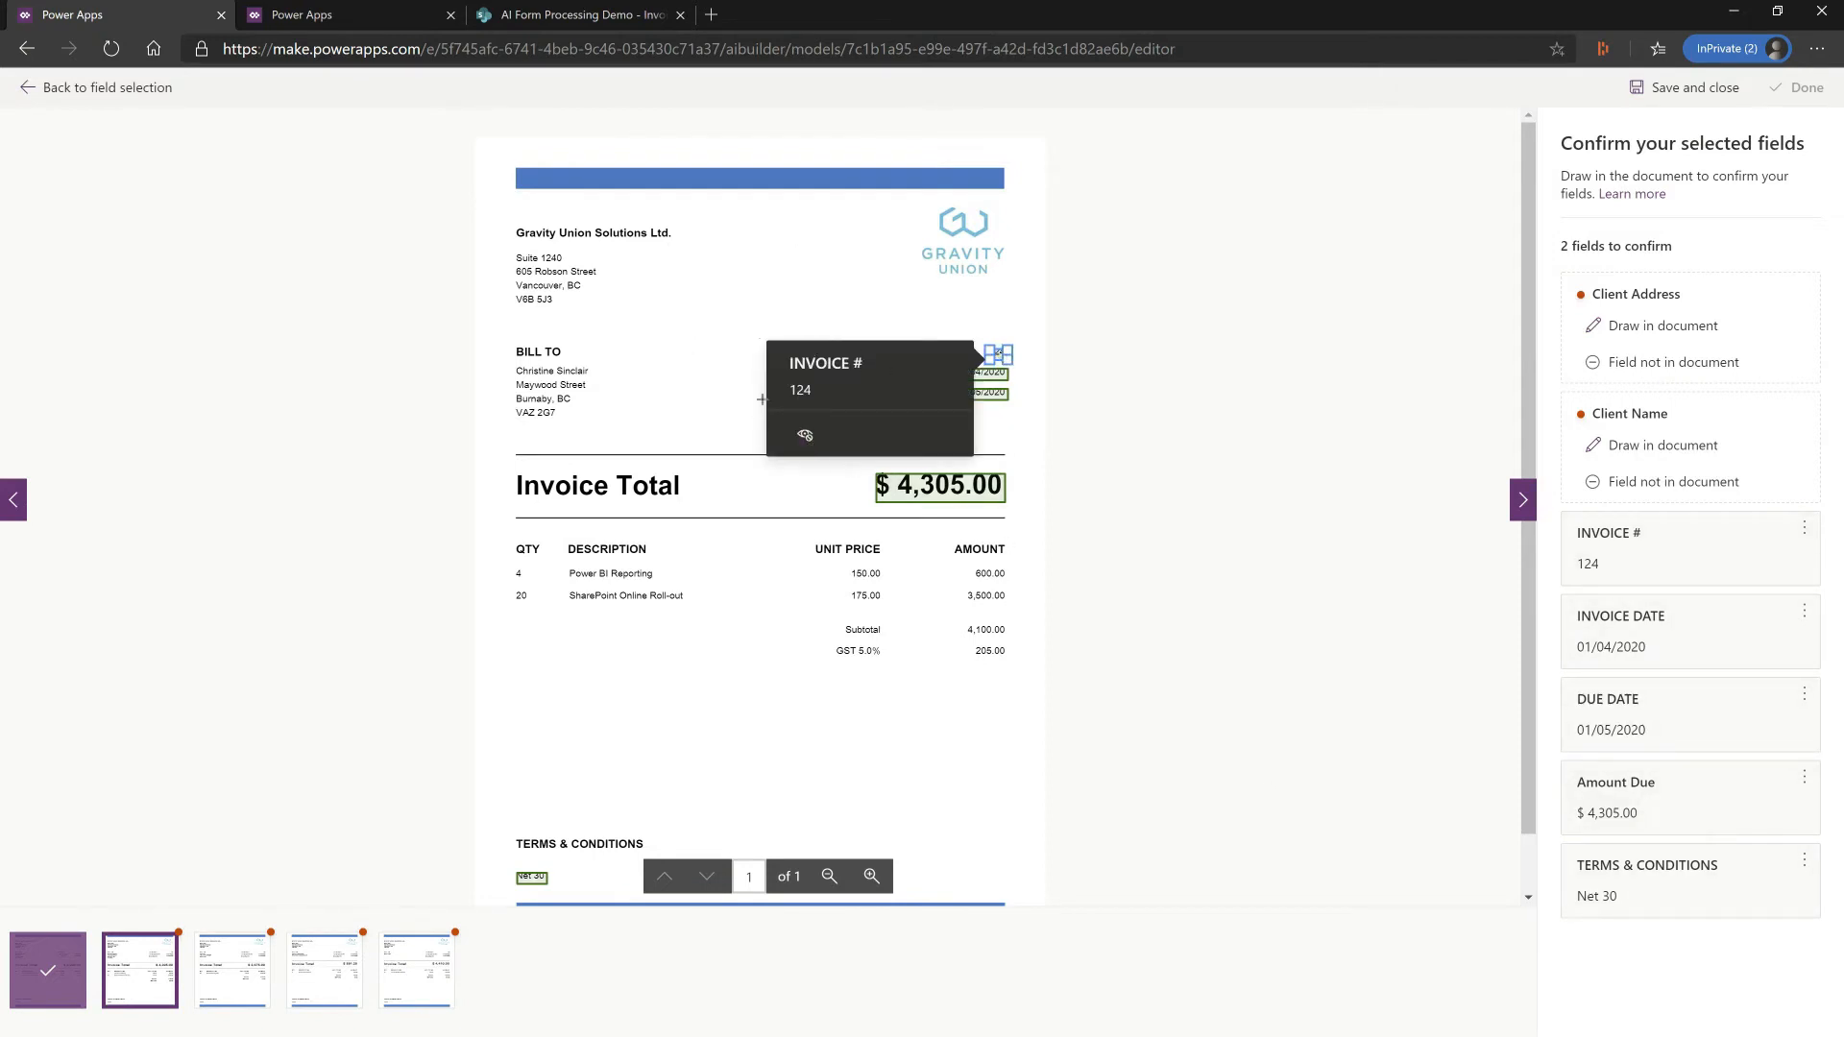
pyautogui.click(1166, 327)
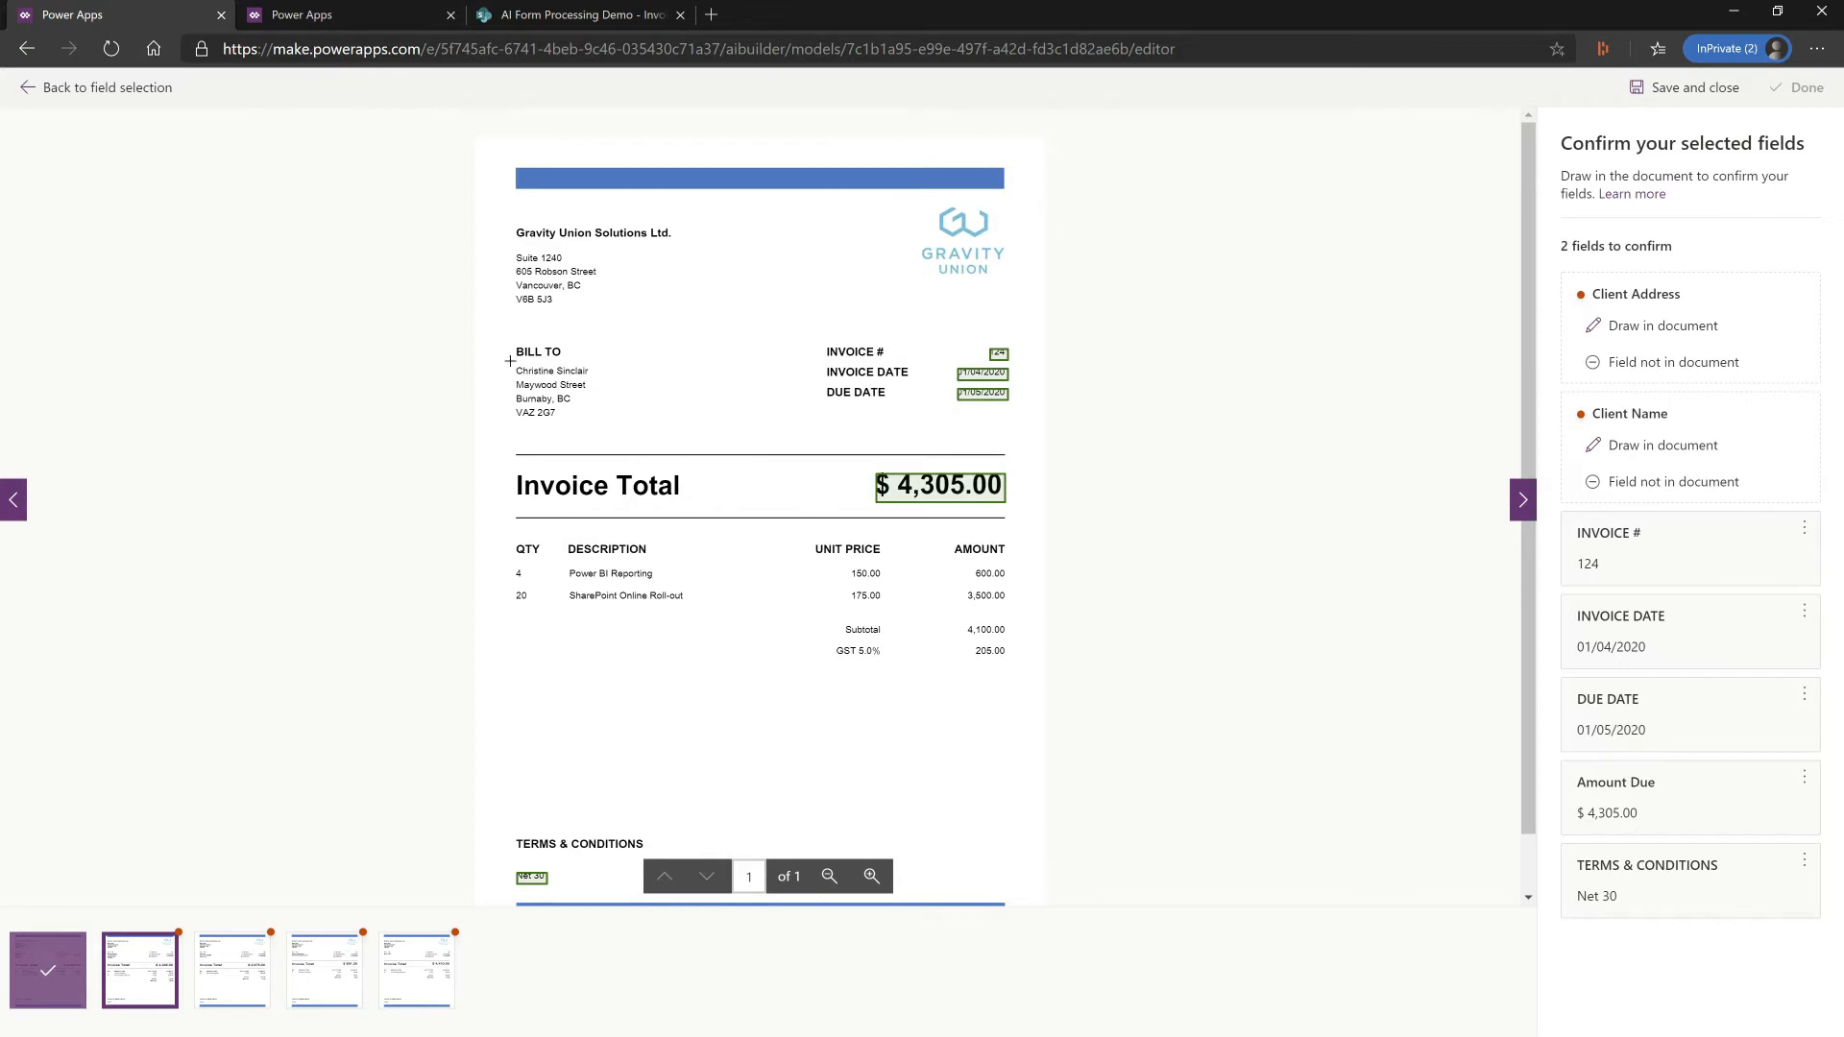
pyautogui.click(1660, 329)
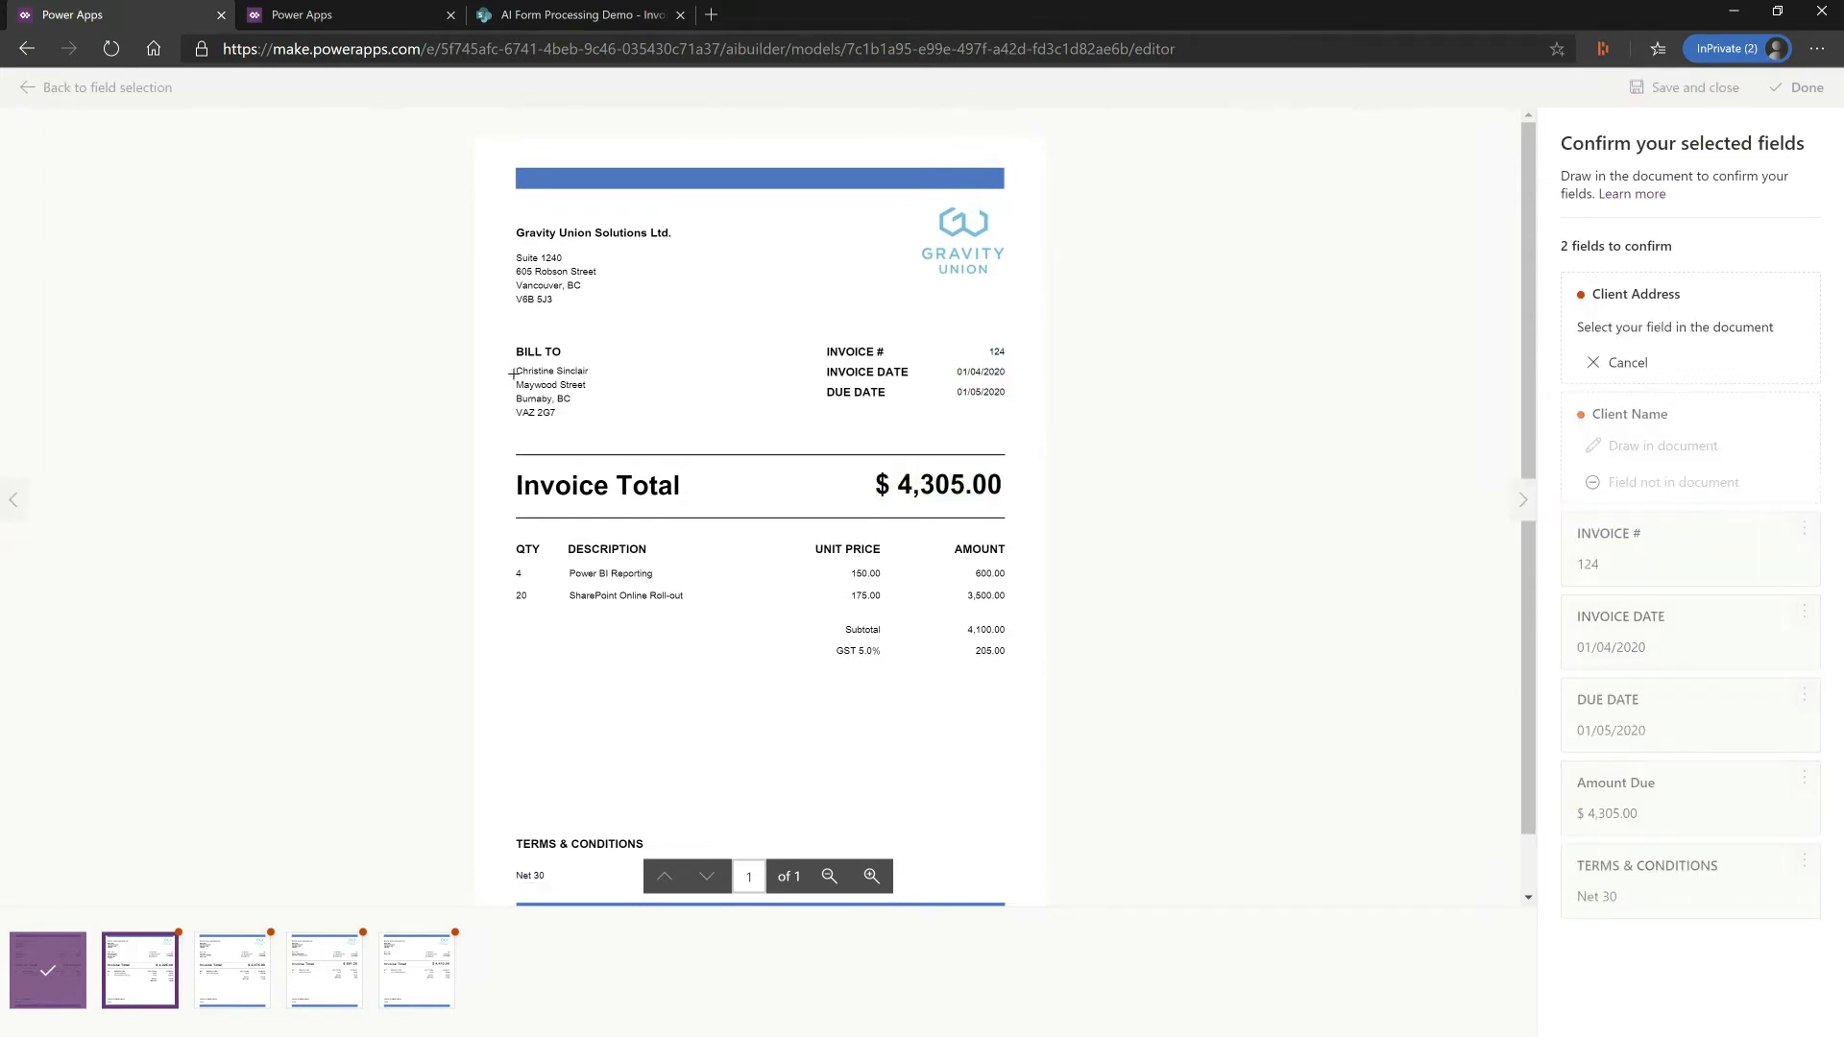
pyautogui.moveTo(517, 381); pyautogui.dragTo(594, 415)
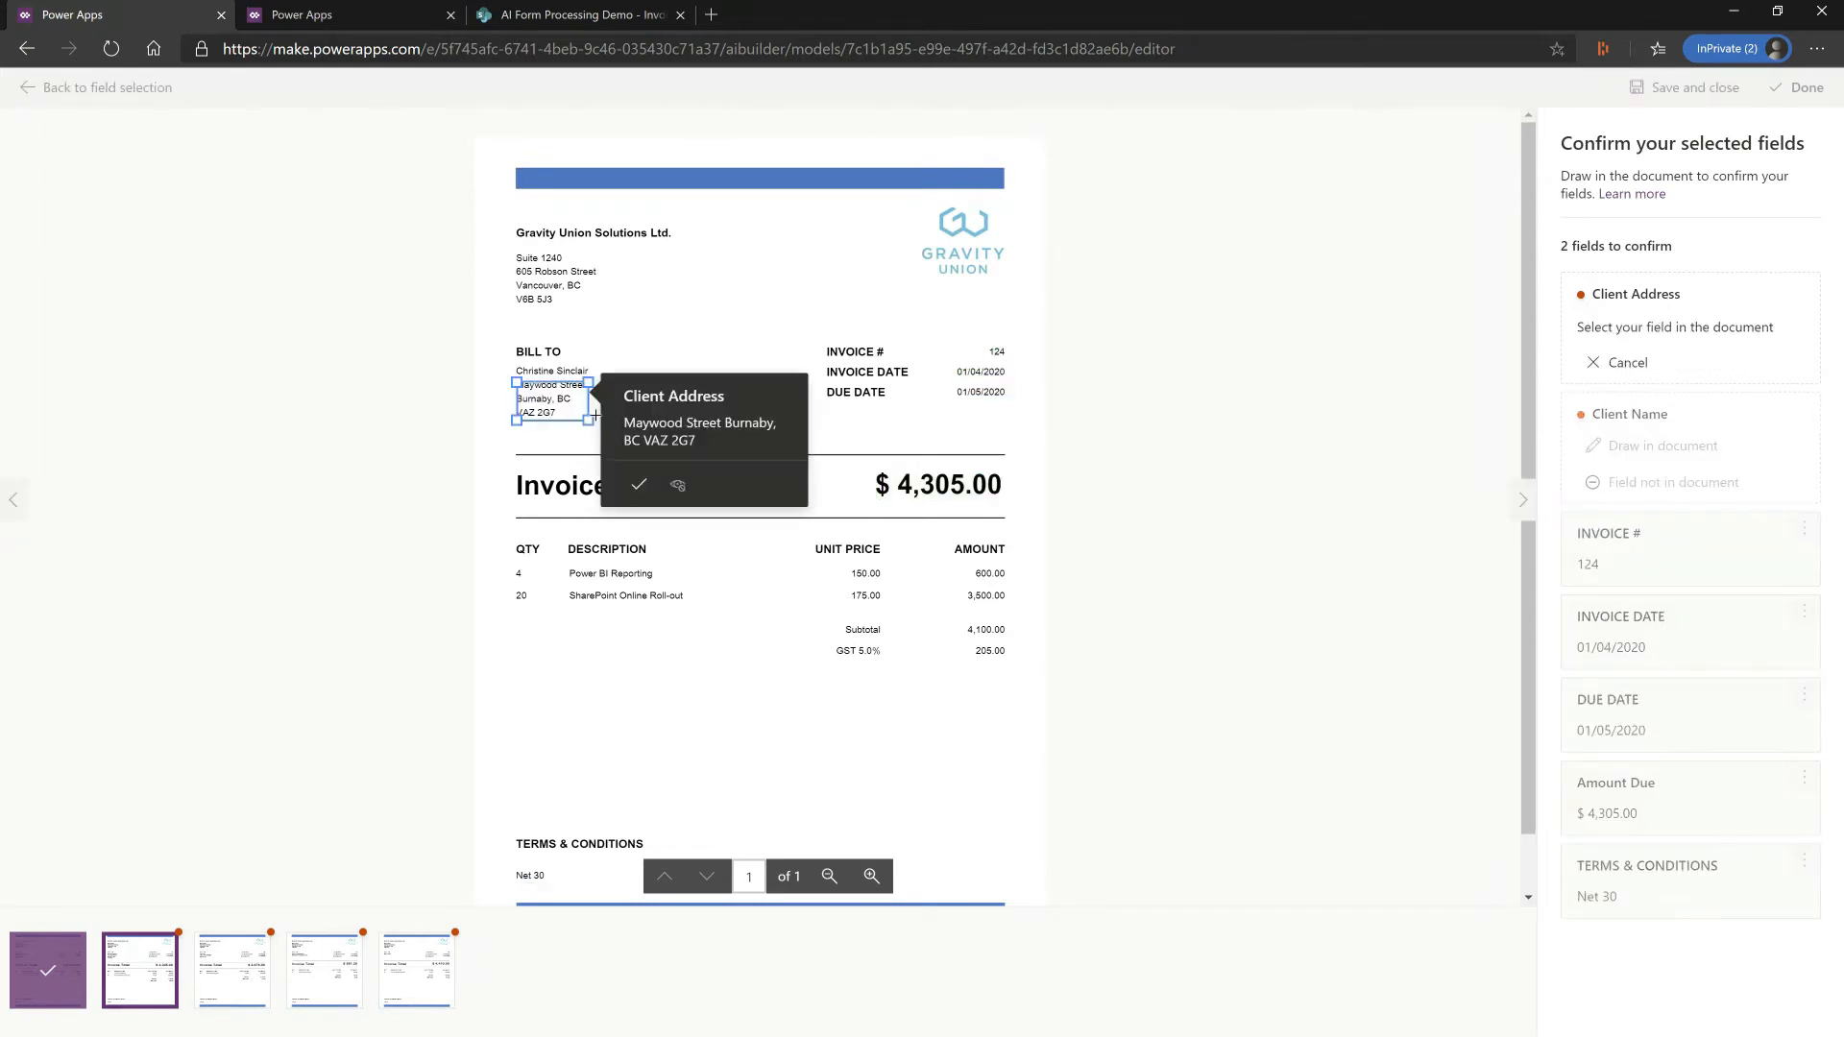
pyautogui.click(638, 485)
pyautogui.moveTo(512, 356); pyautogui.dragTo(591, 361)
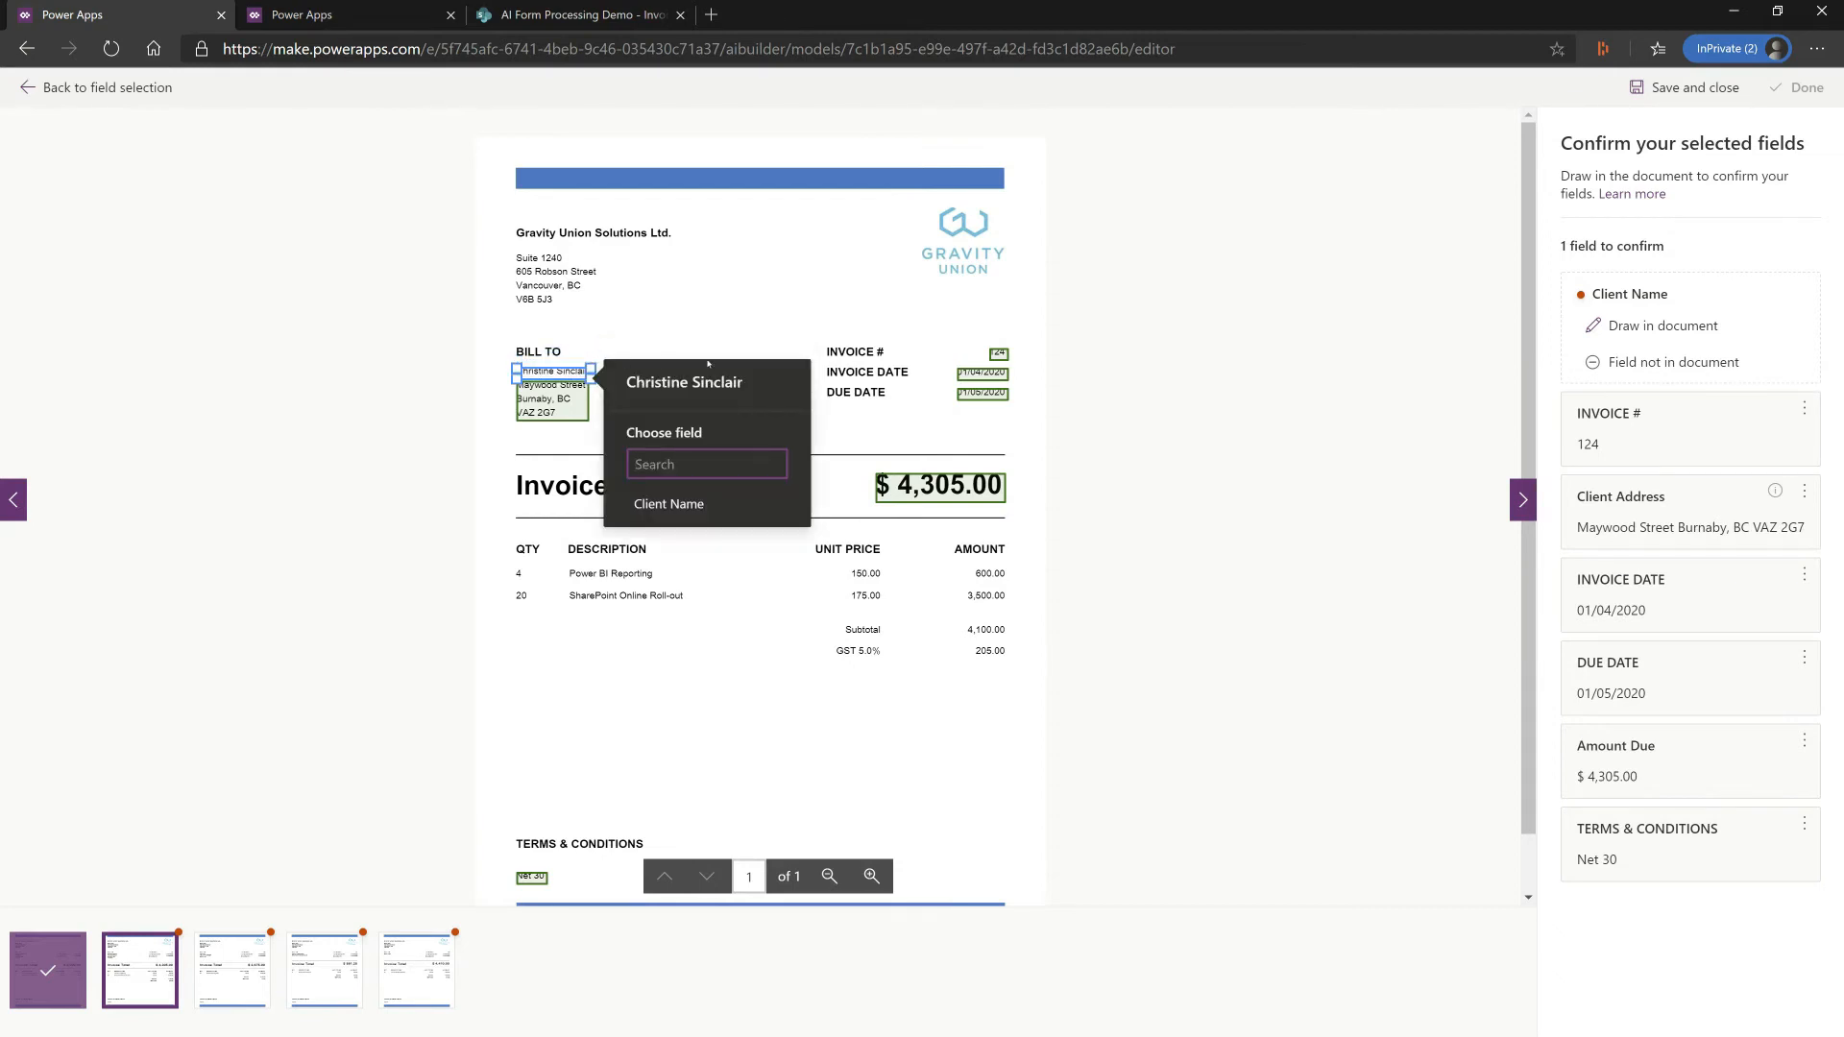
pyautogui.click(695, 504)
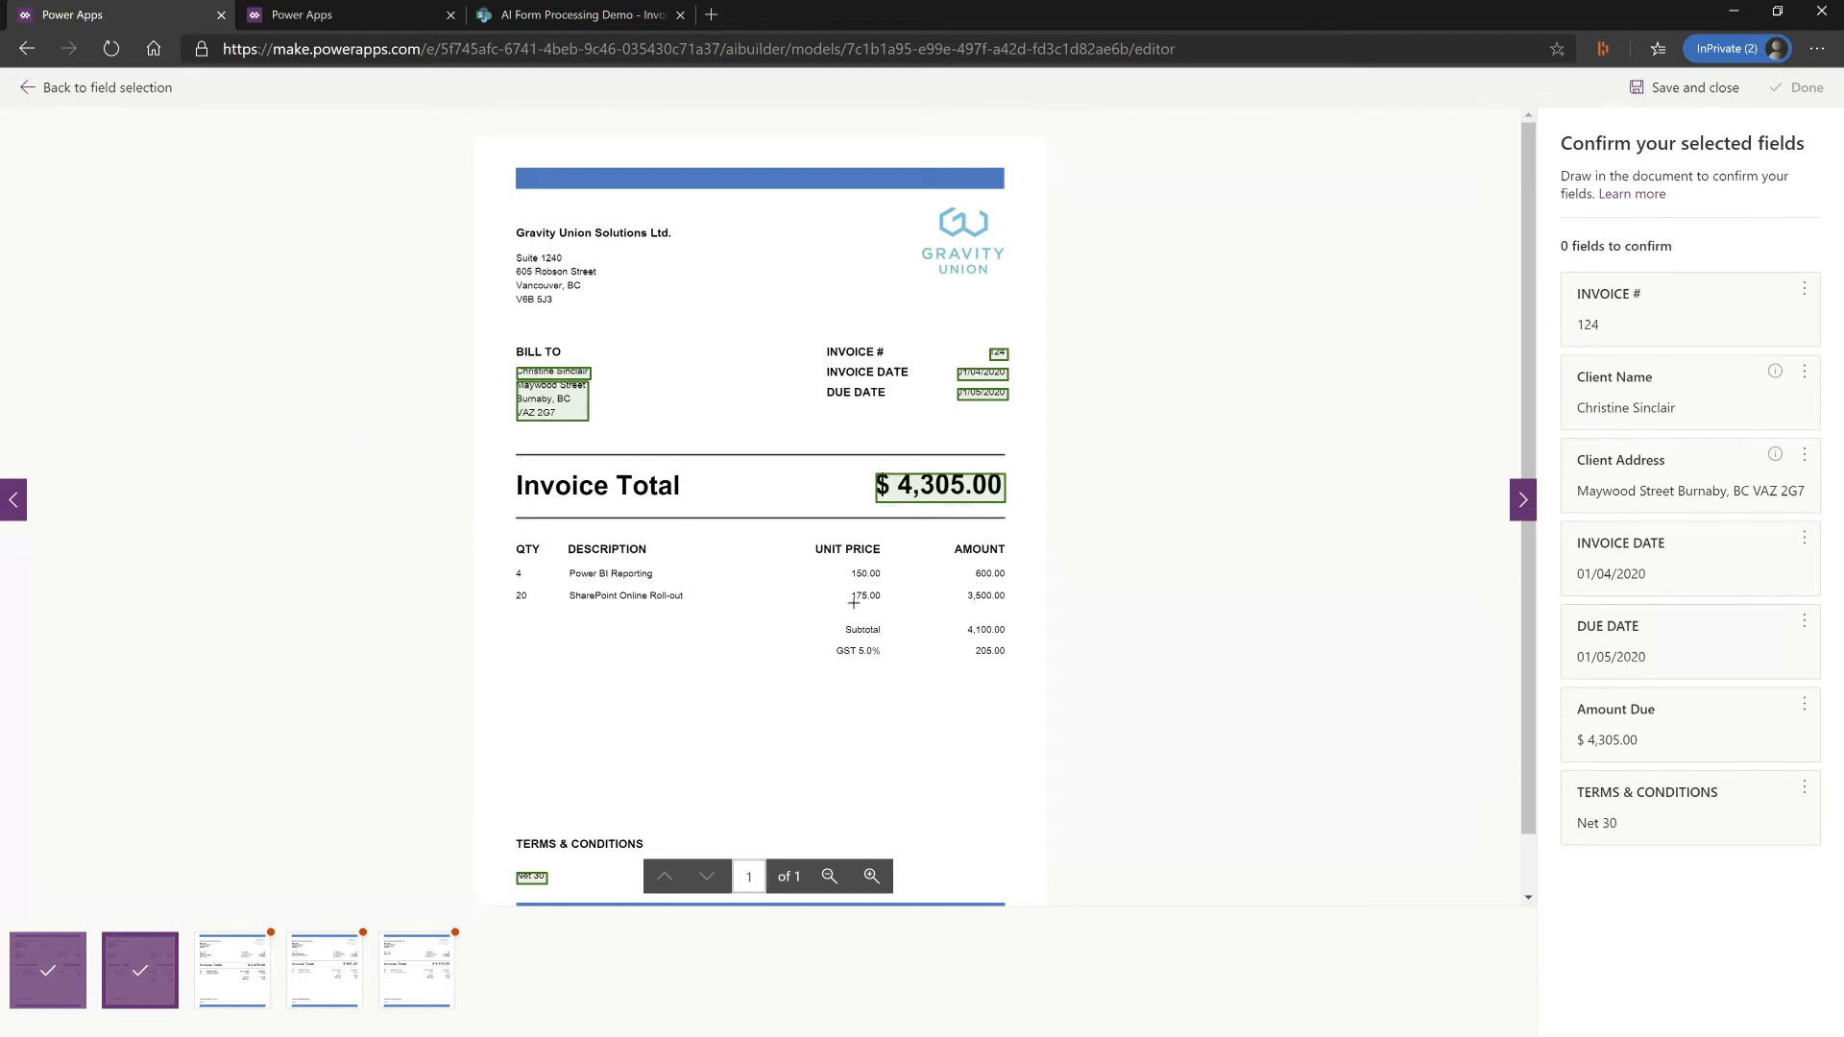
pyautogui.click(1522, 499)
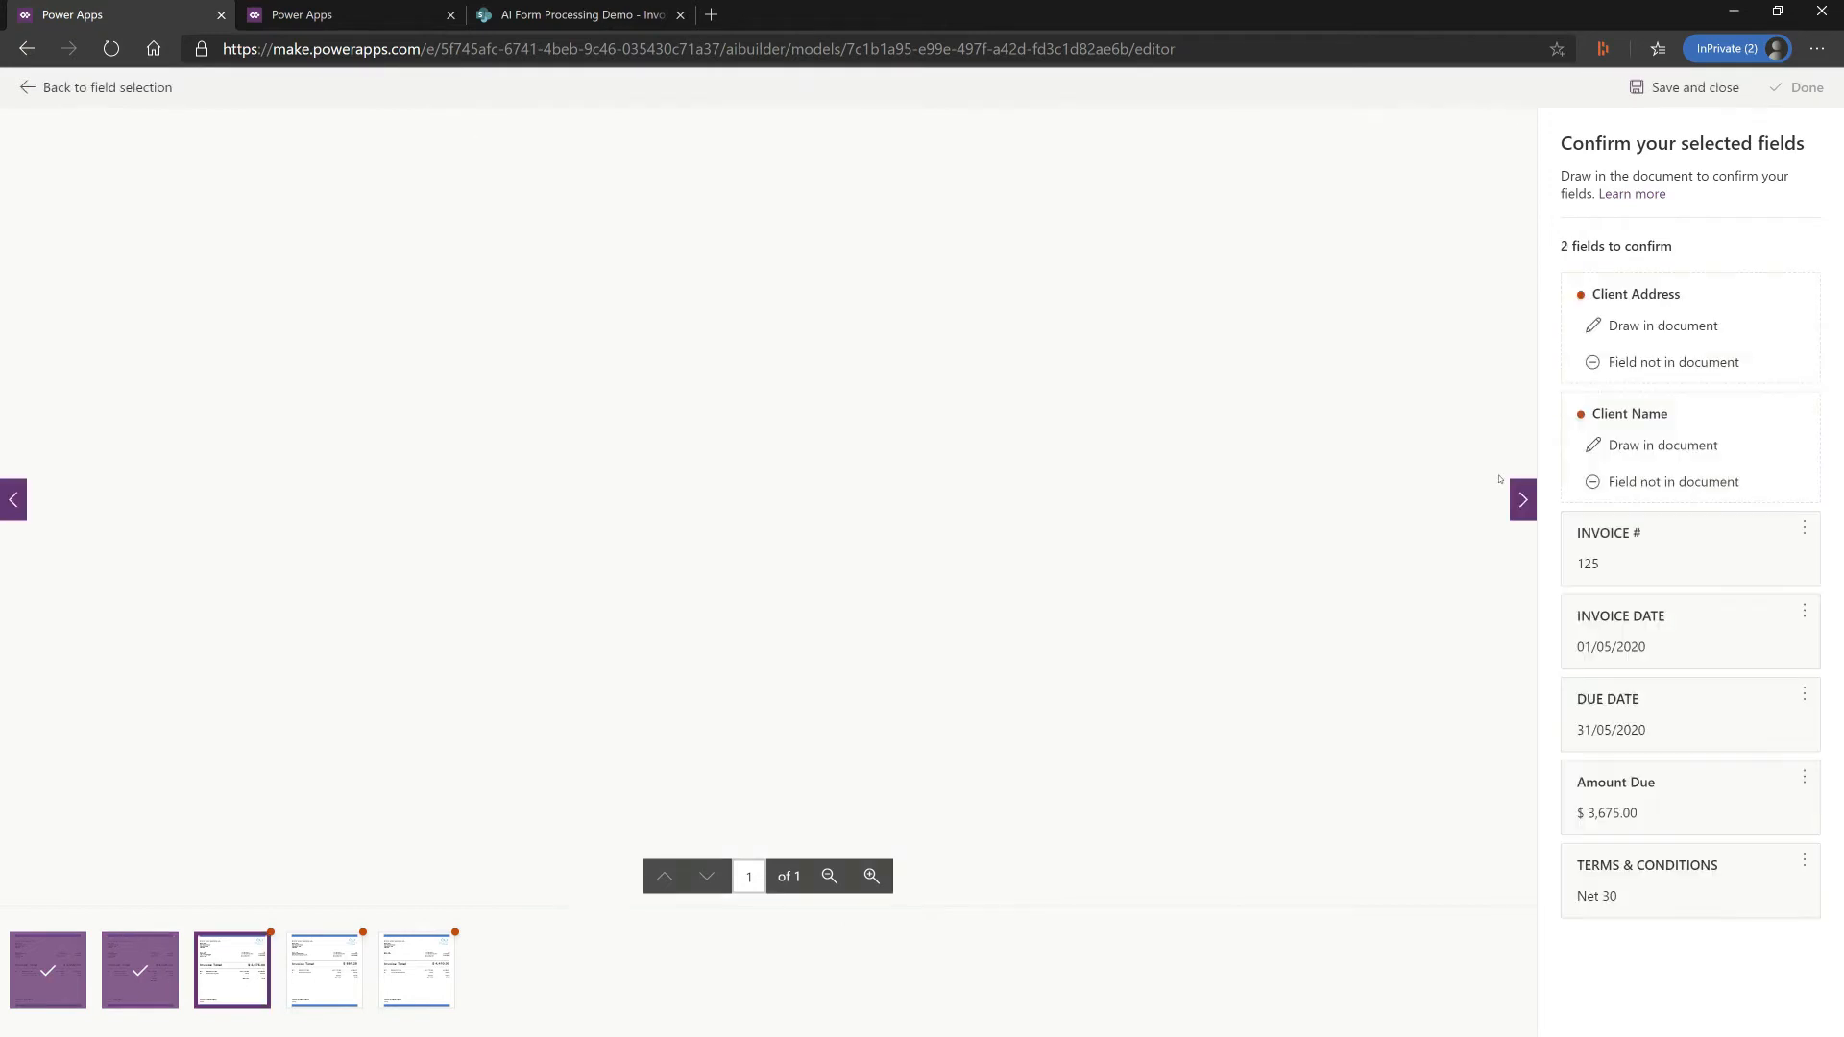
pyautogui.moveTo(506, 359); pyautogui.dragTo(567, 375)
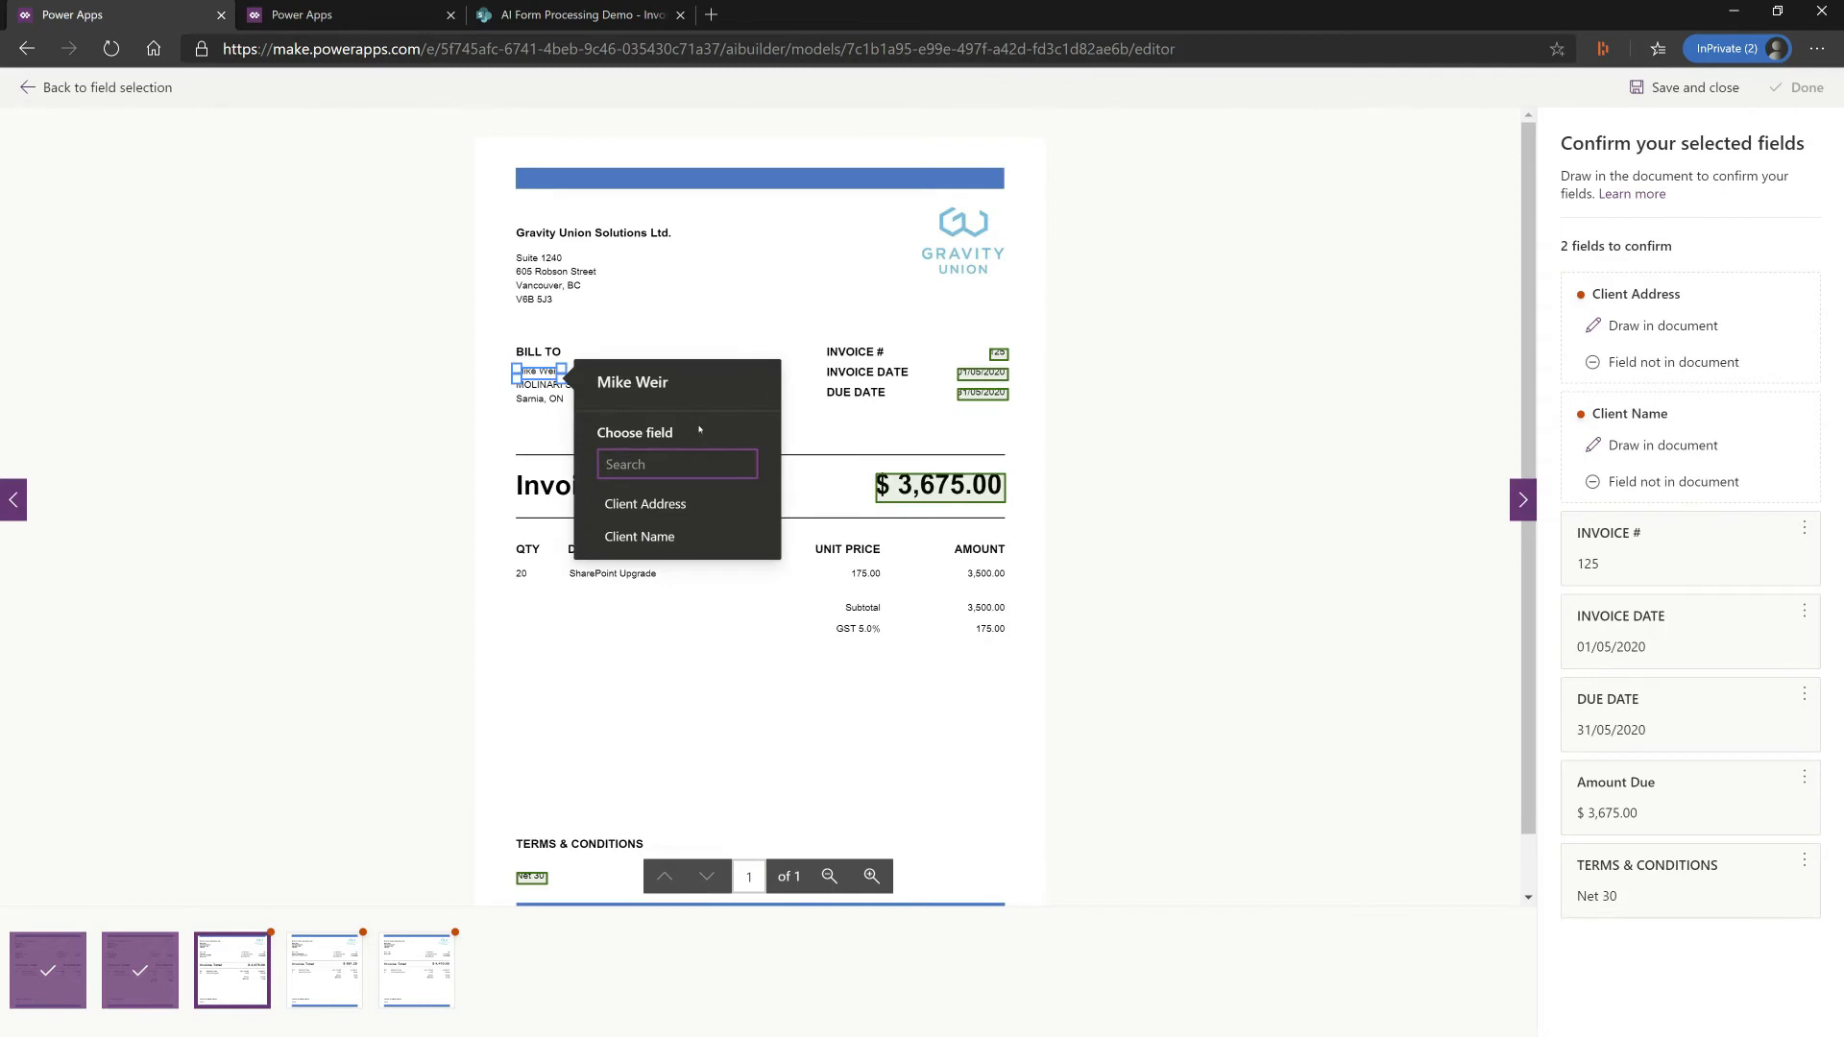
pyautogui.click(662, 539)
pyautogui.click(538, 373)
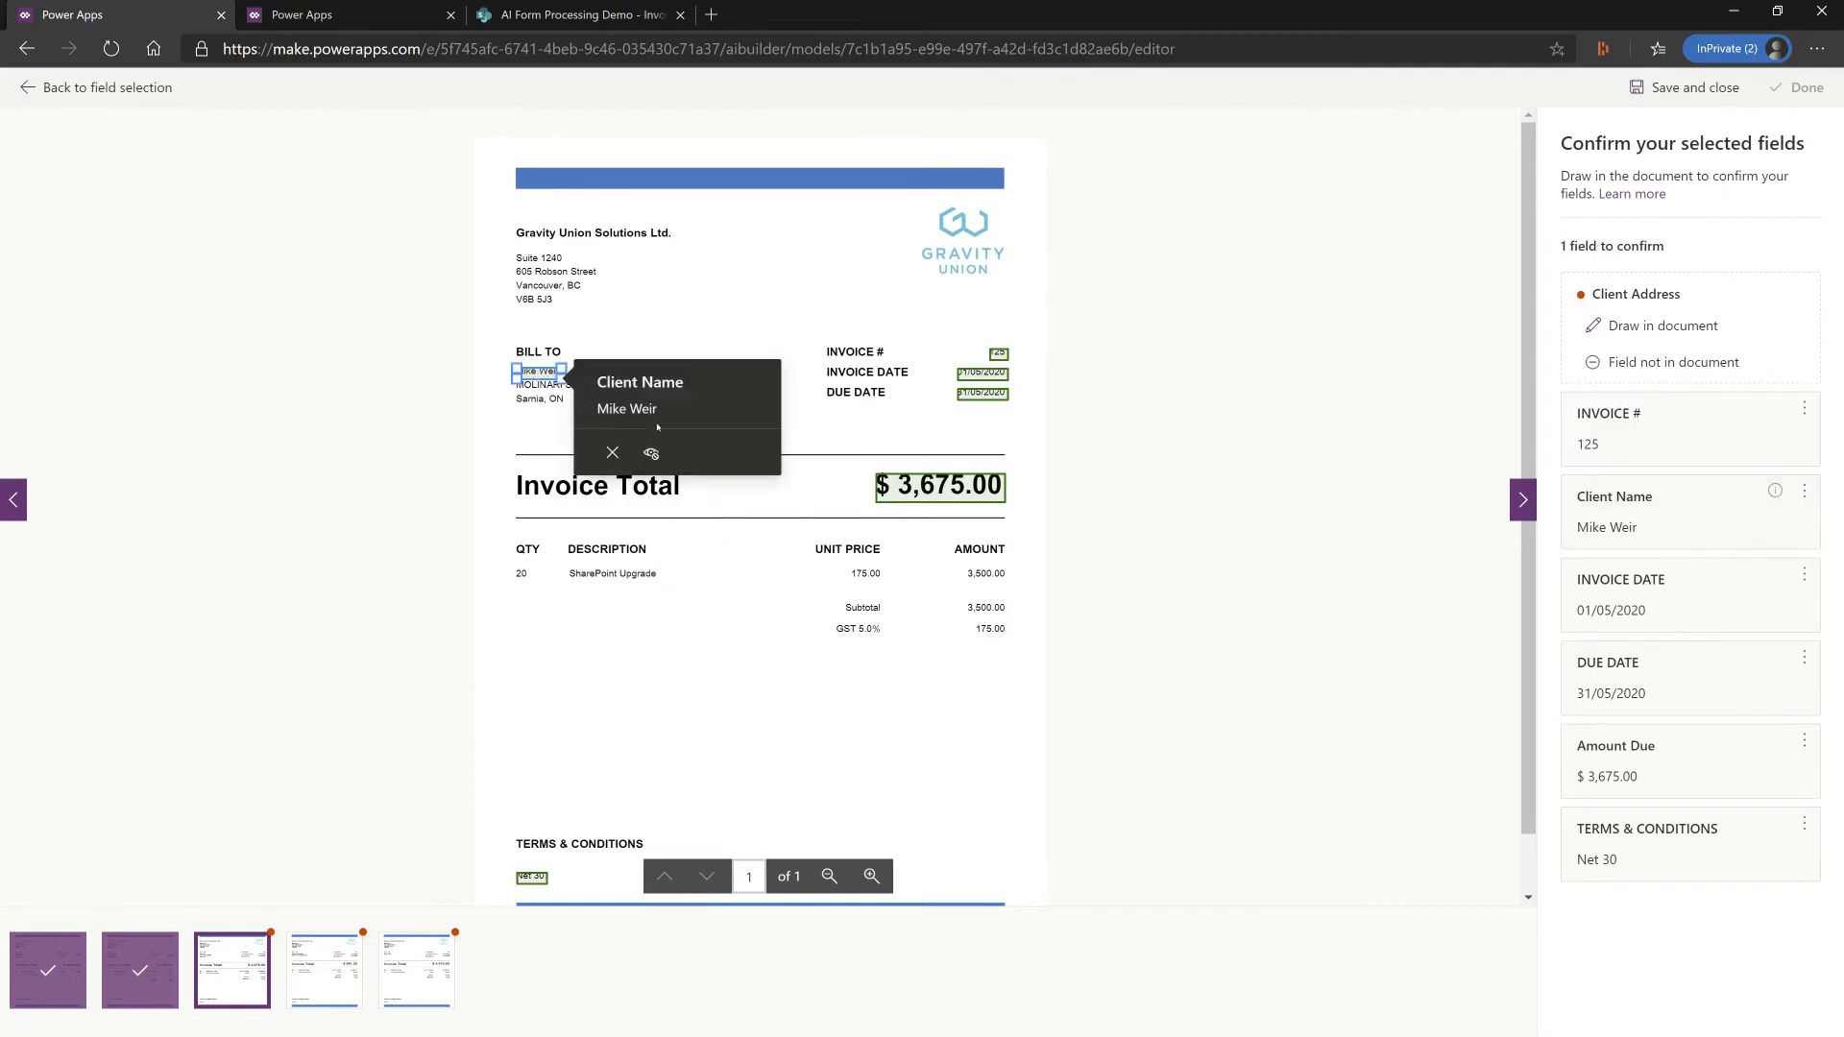
pyautogui.click(614, 459)
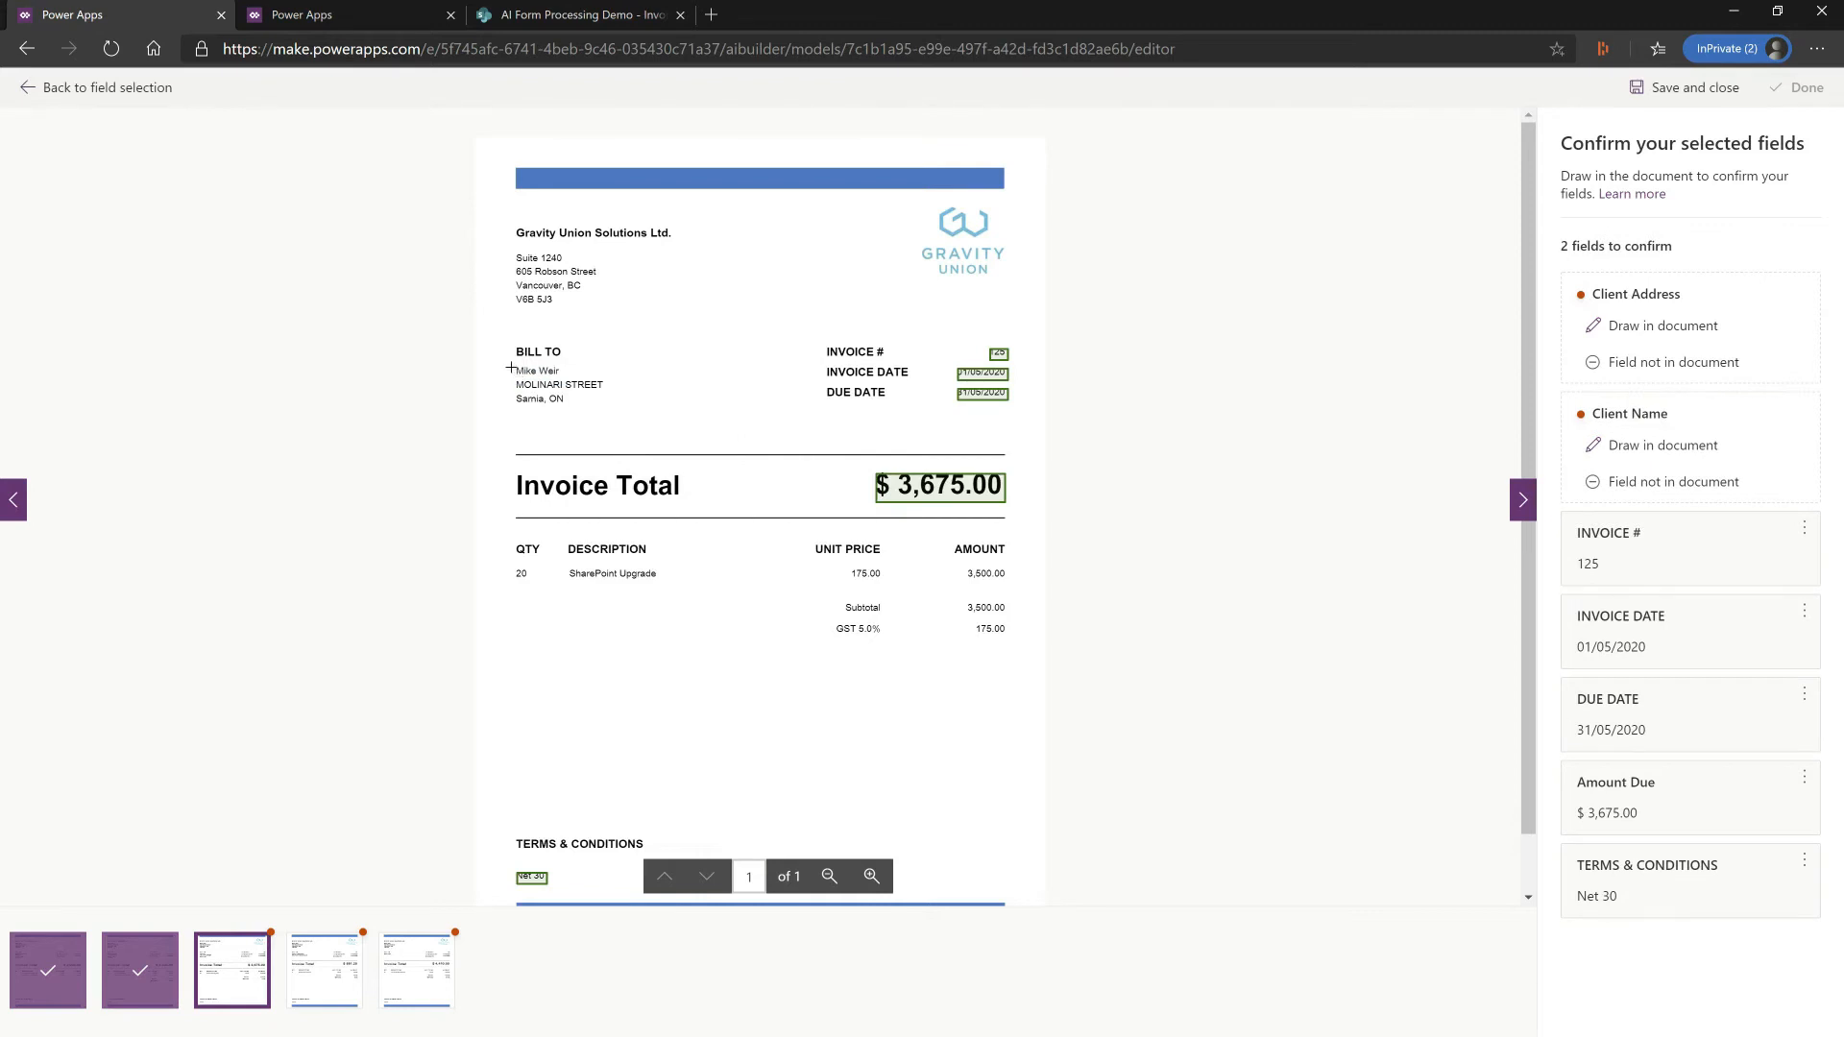
# On the third invoice, mark the name under BILL TO as Client Name and the two lines below it as Client Address
pyautogui.click(568, 374)
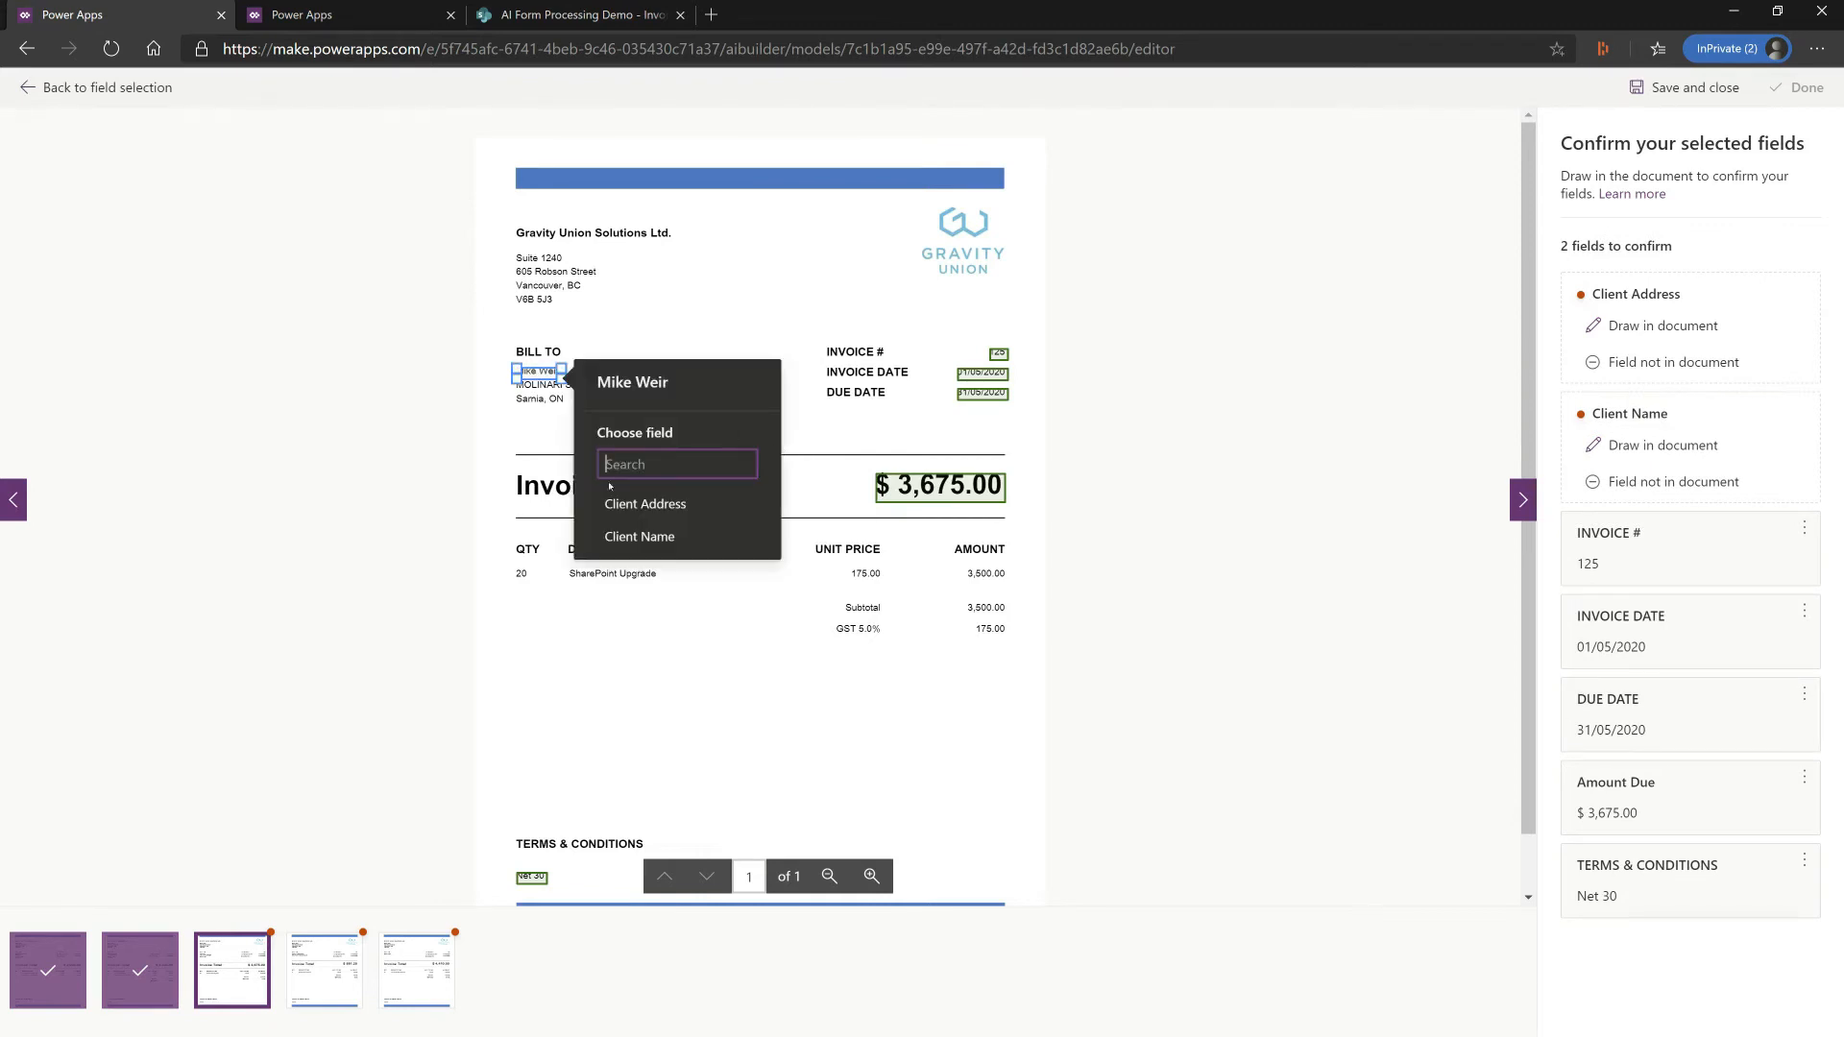
pyautogui.click(637, 535)
pyautogui.moveTo(504, 384); pyautogui.dragTo(626, 411)
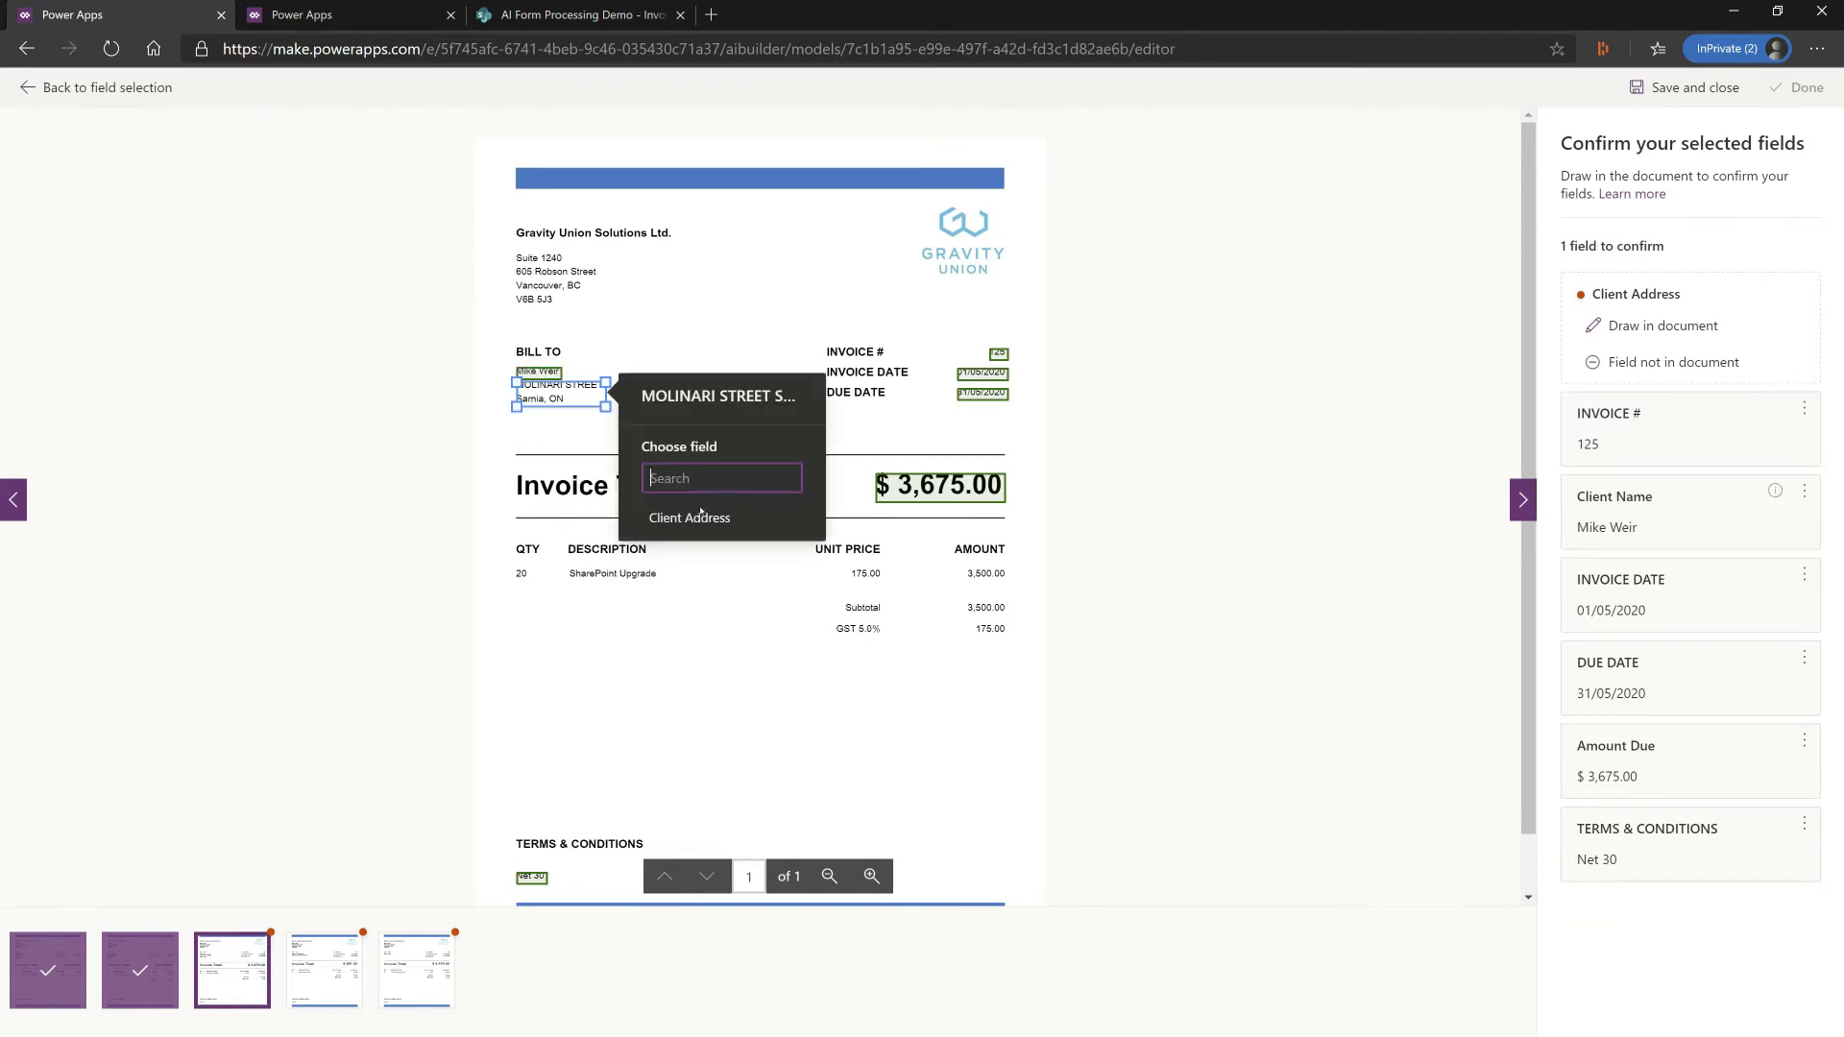
pyautogui.click(701, 520)
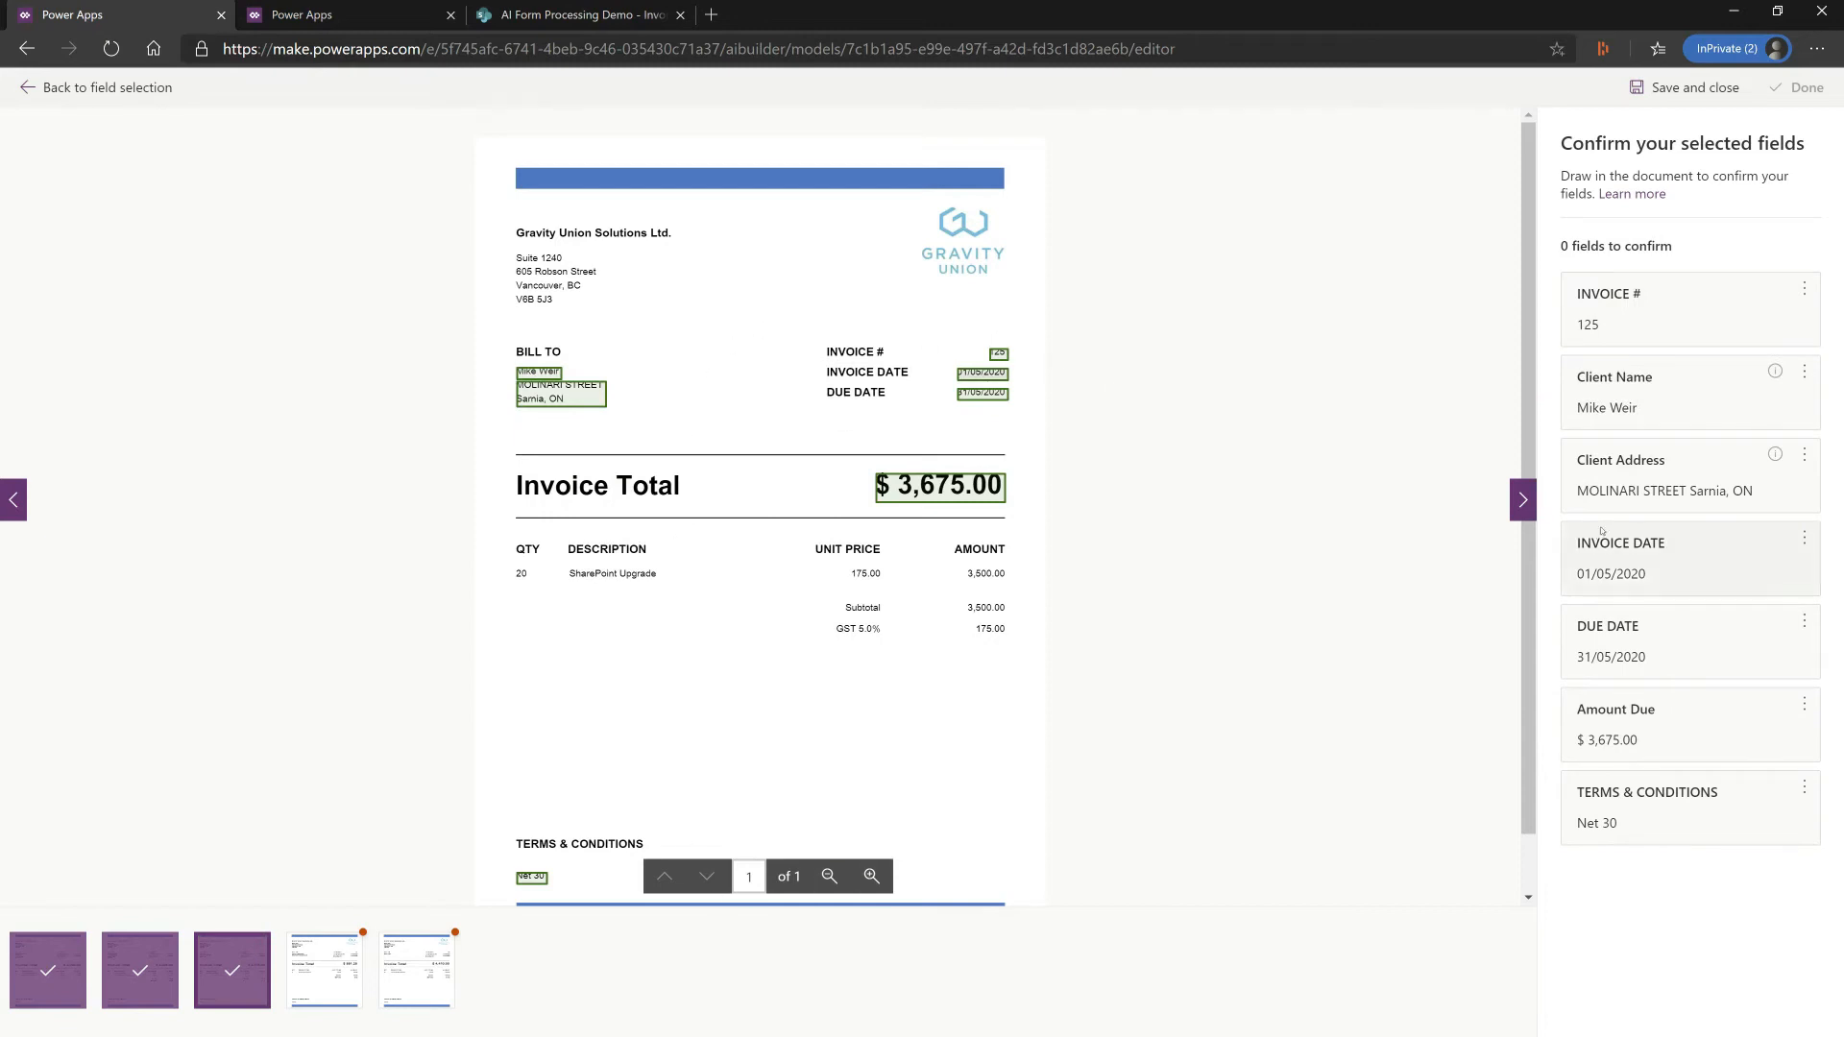
# On the fourth invoice, assign the BILL TO name line to Client Name and the location line beneath it to Client Address
pyautogui.click(1522, 500)
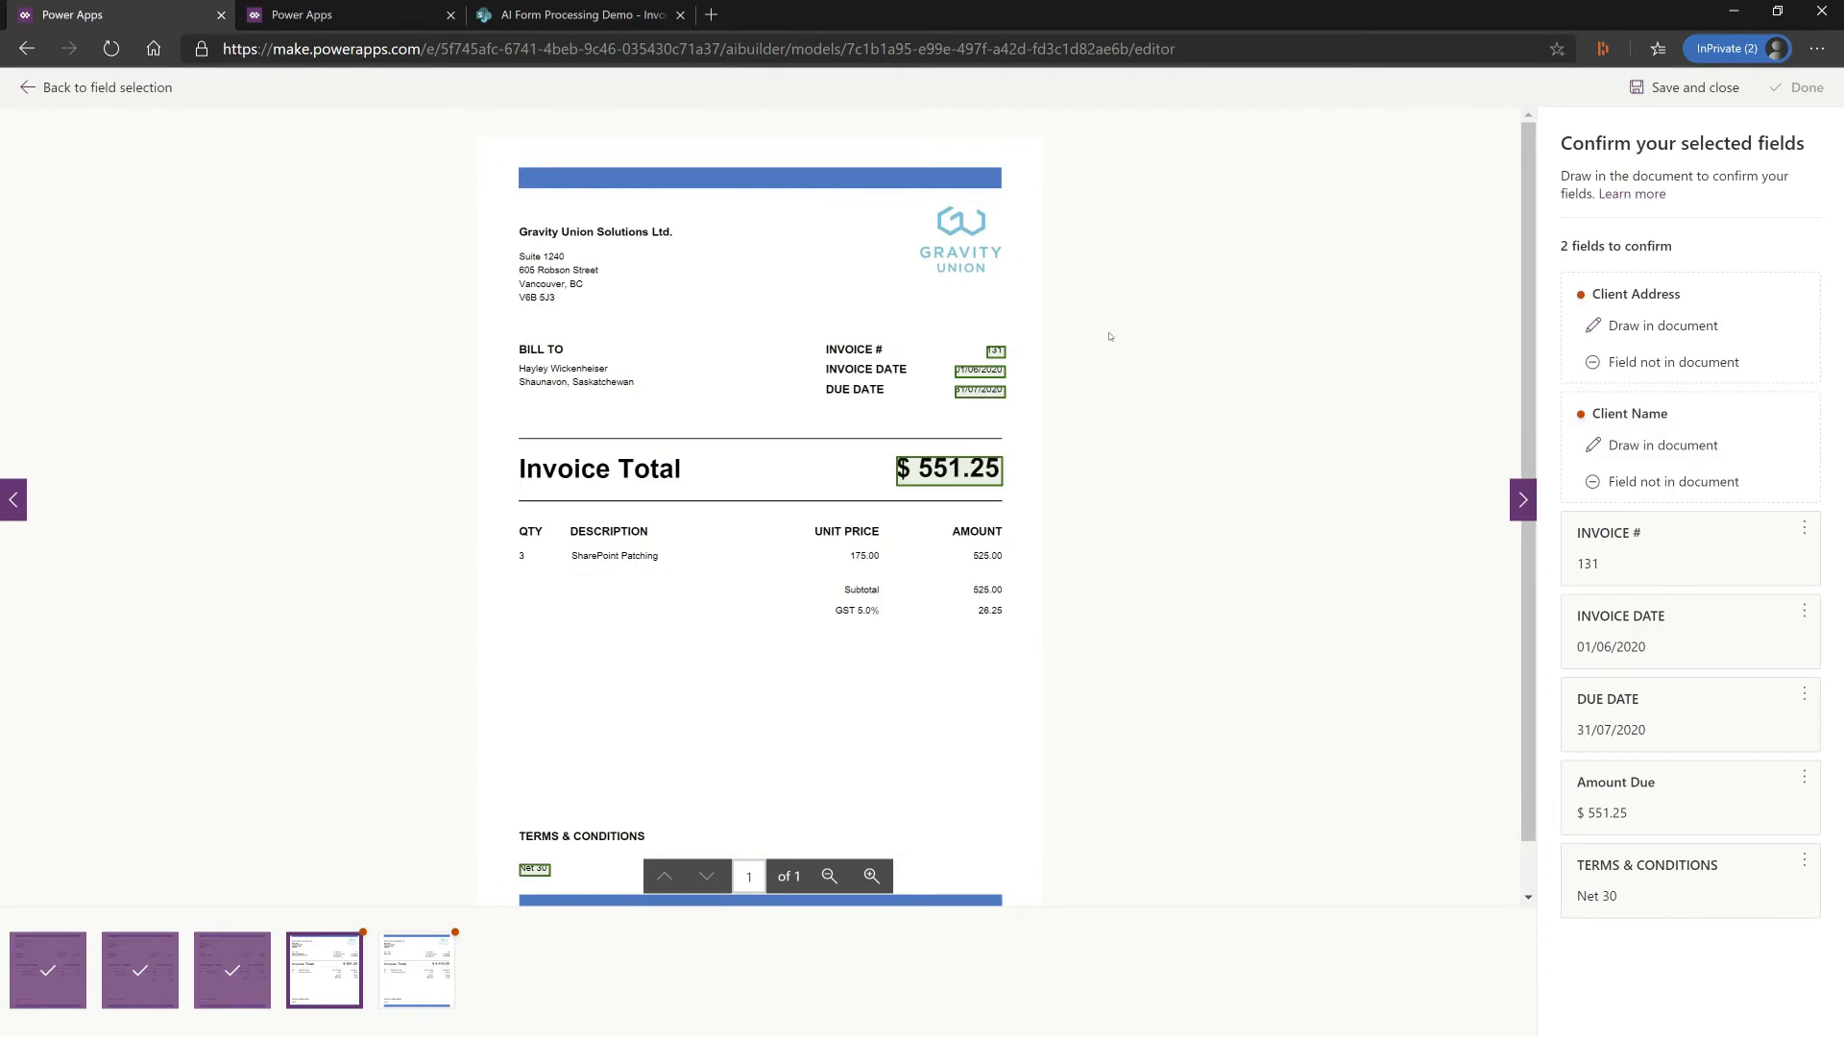
pyautogui.moveTo(517, 363); pyautogui.dragTo(610, 376)
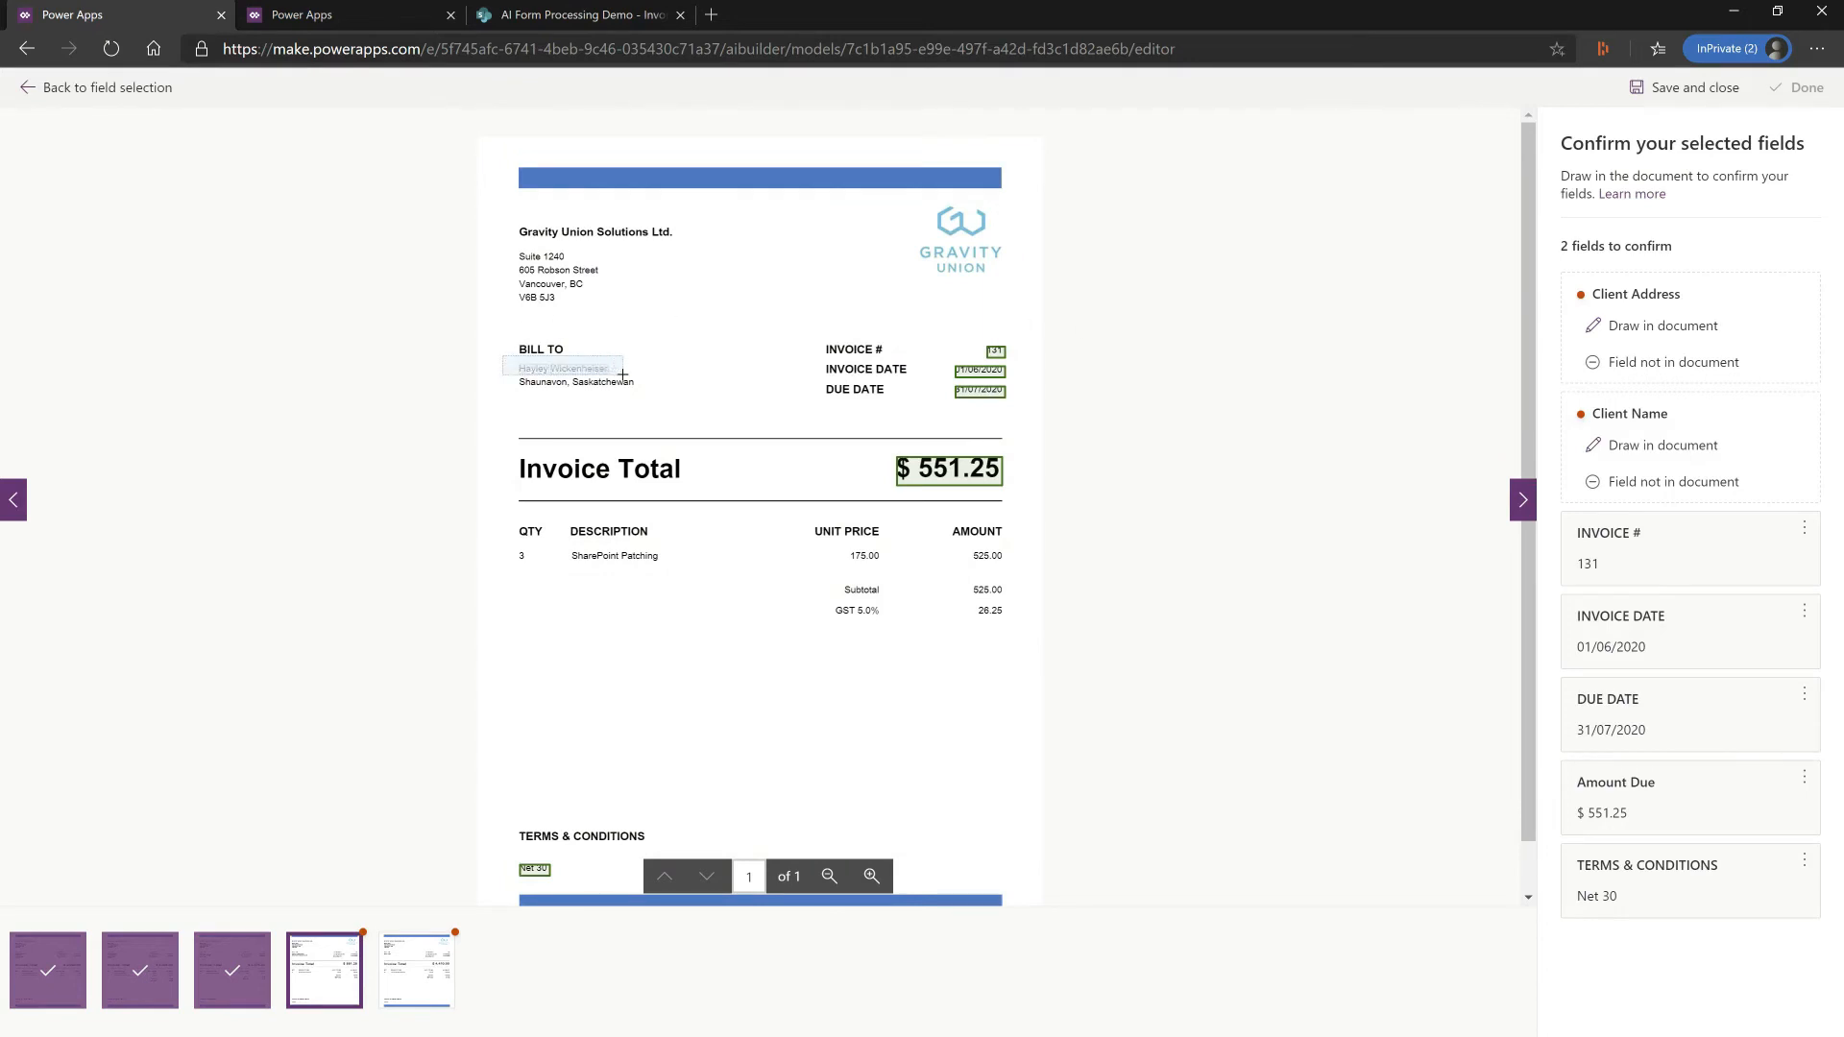
pyautogui.click(688, 534)
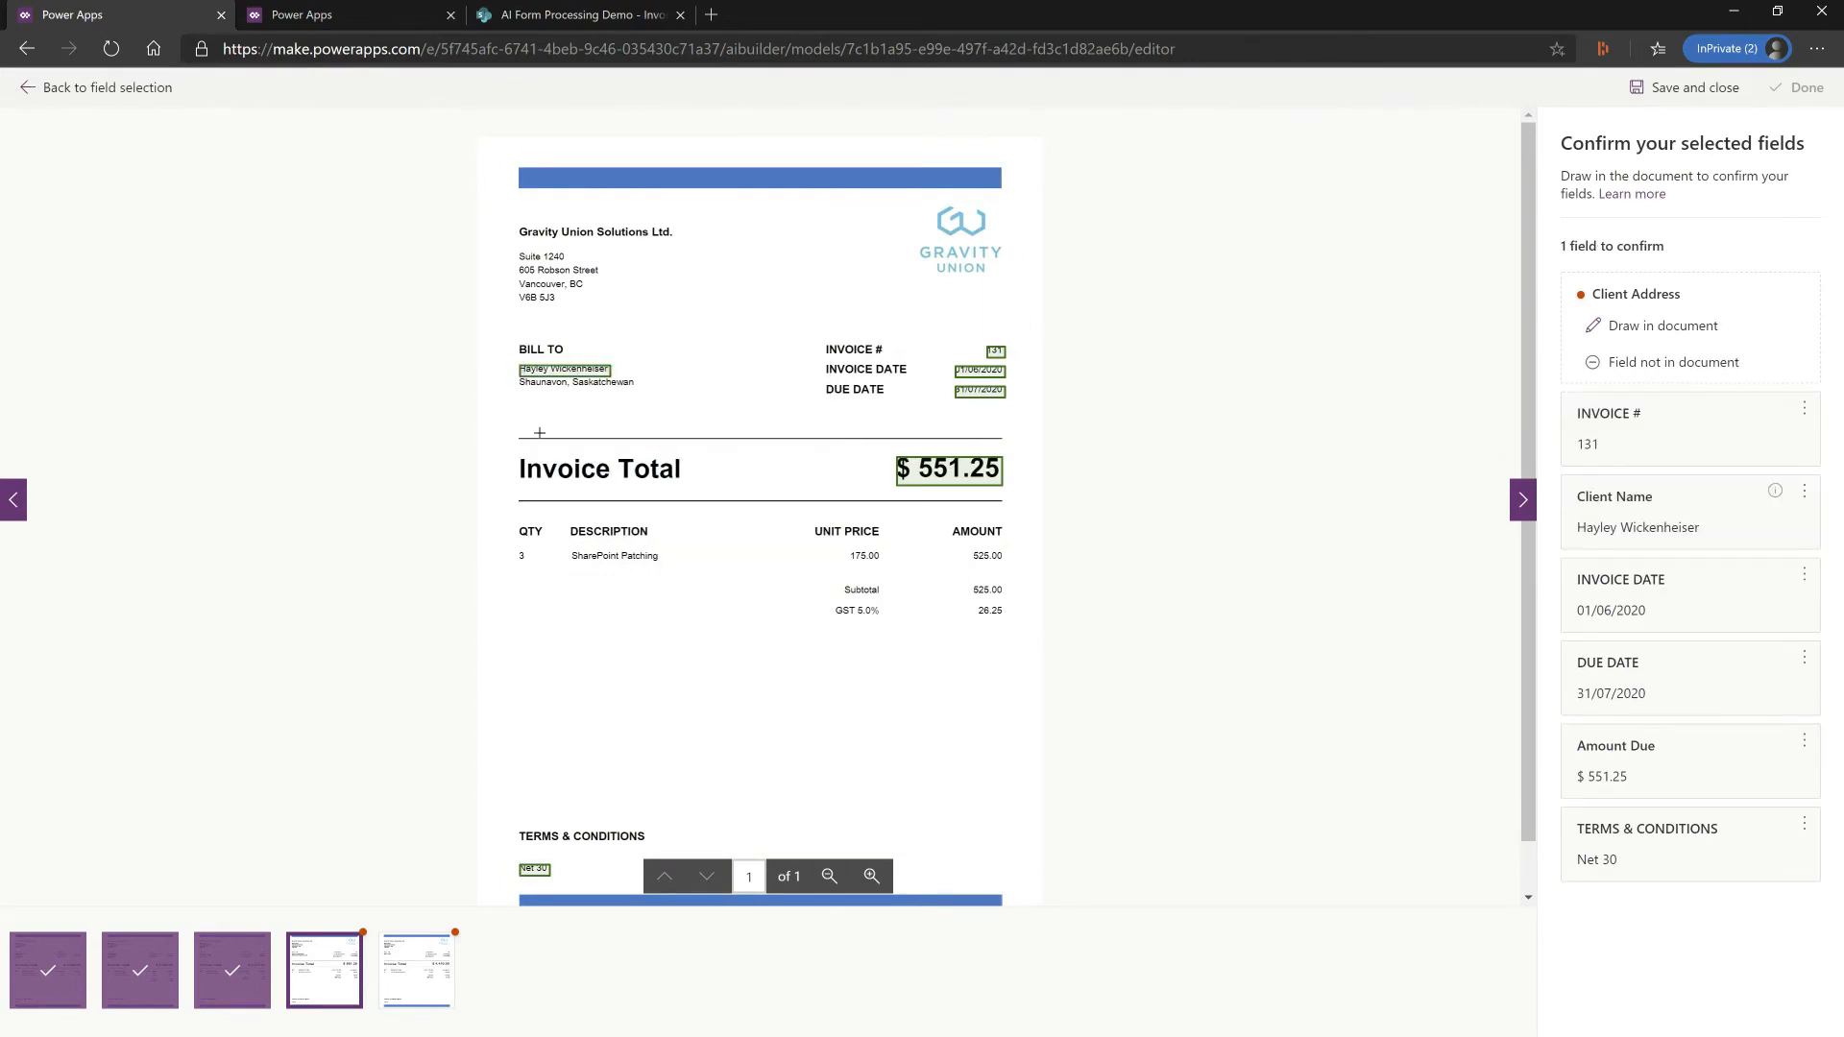
pyautogui.moveTo(507, 384); pyautogui.dragTo(636, 390)
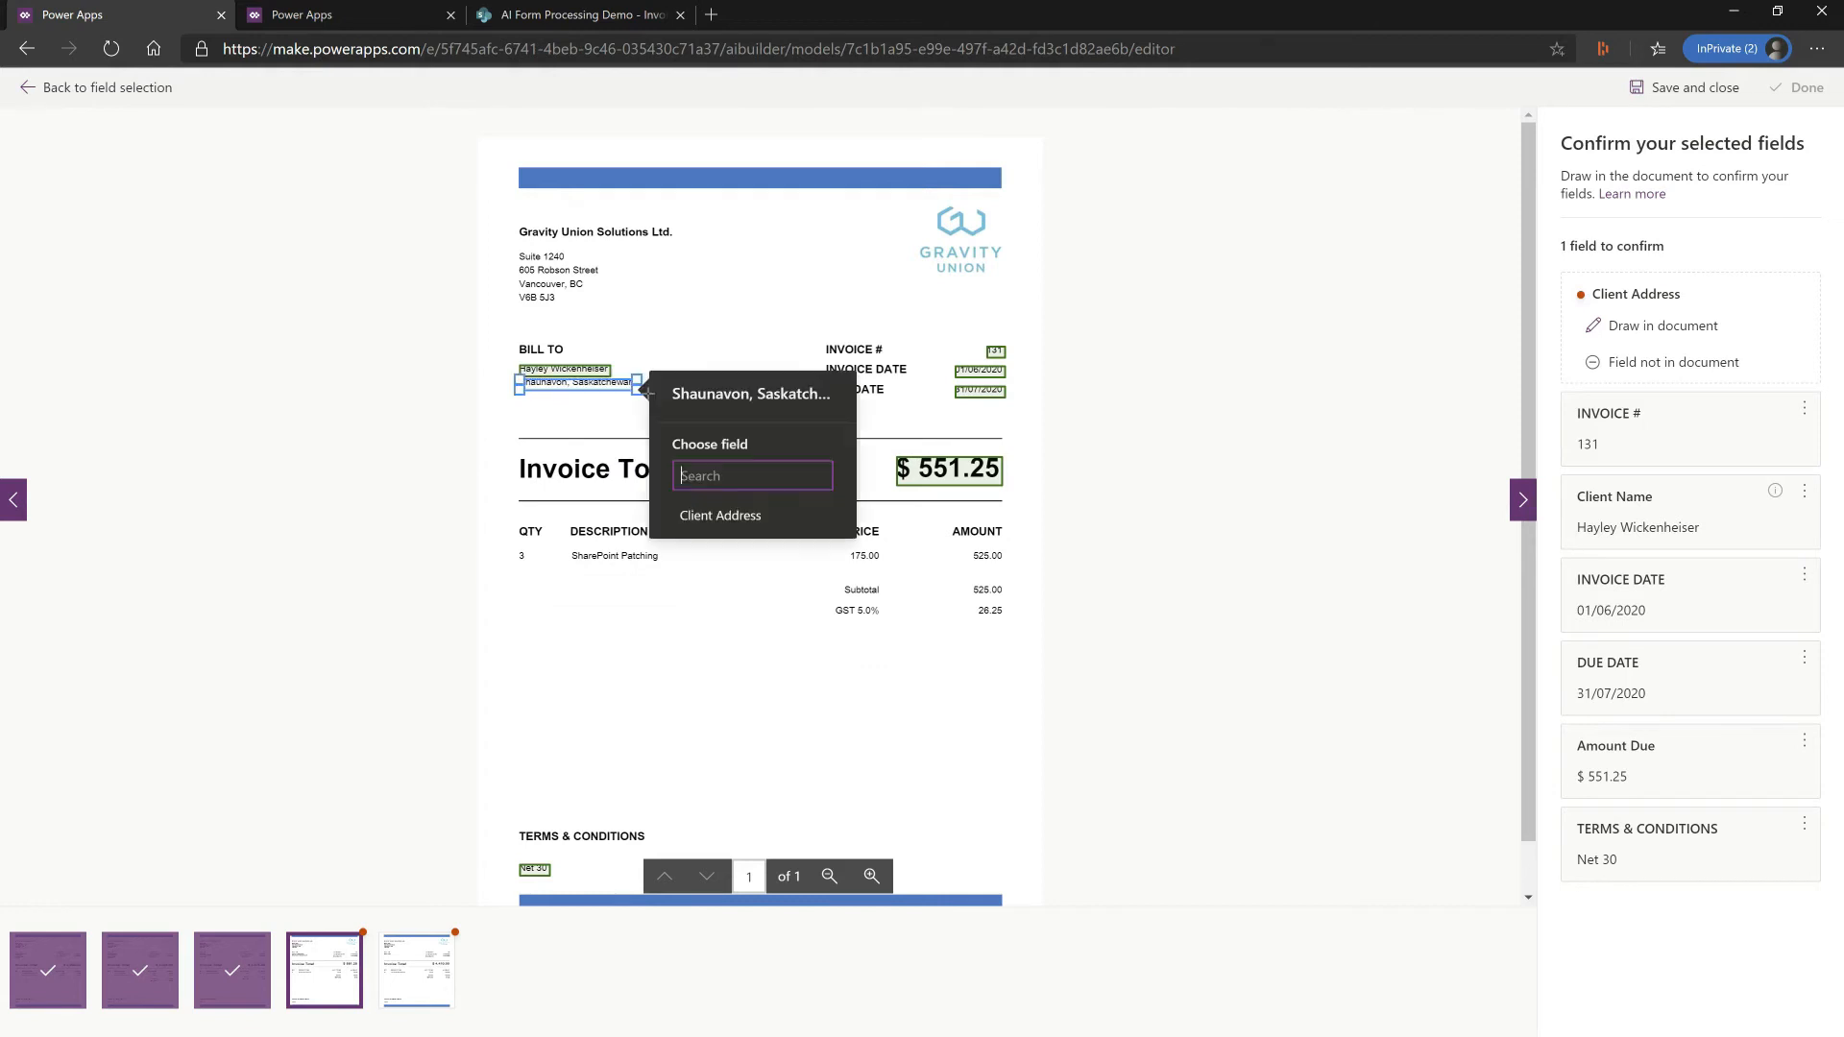
pyautogui.click(736, 516)
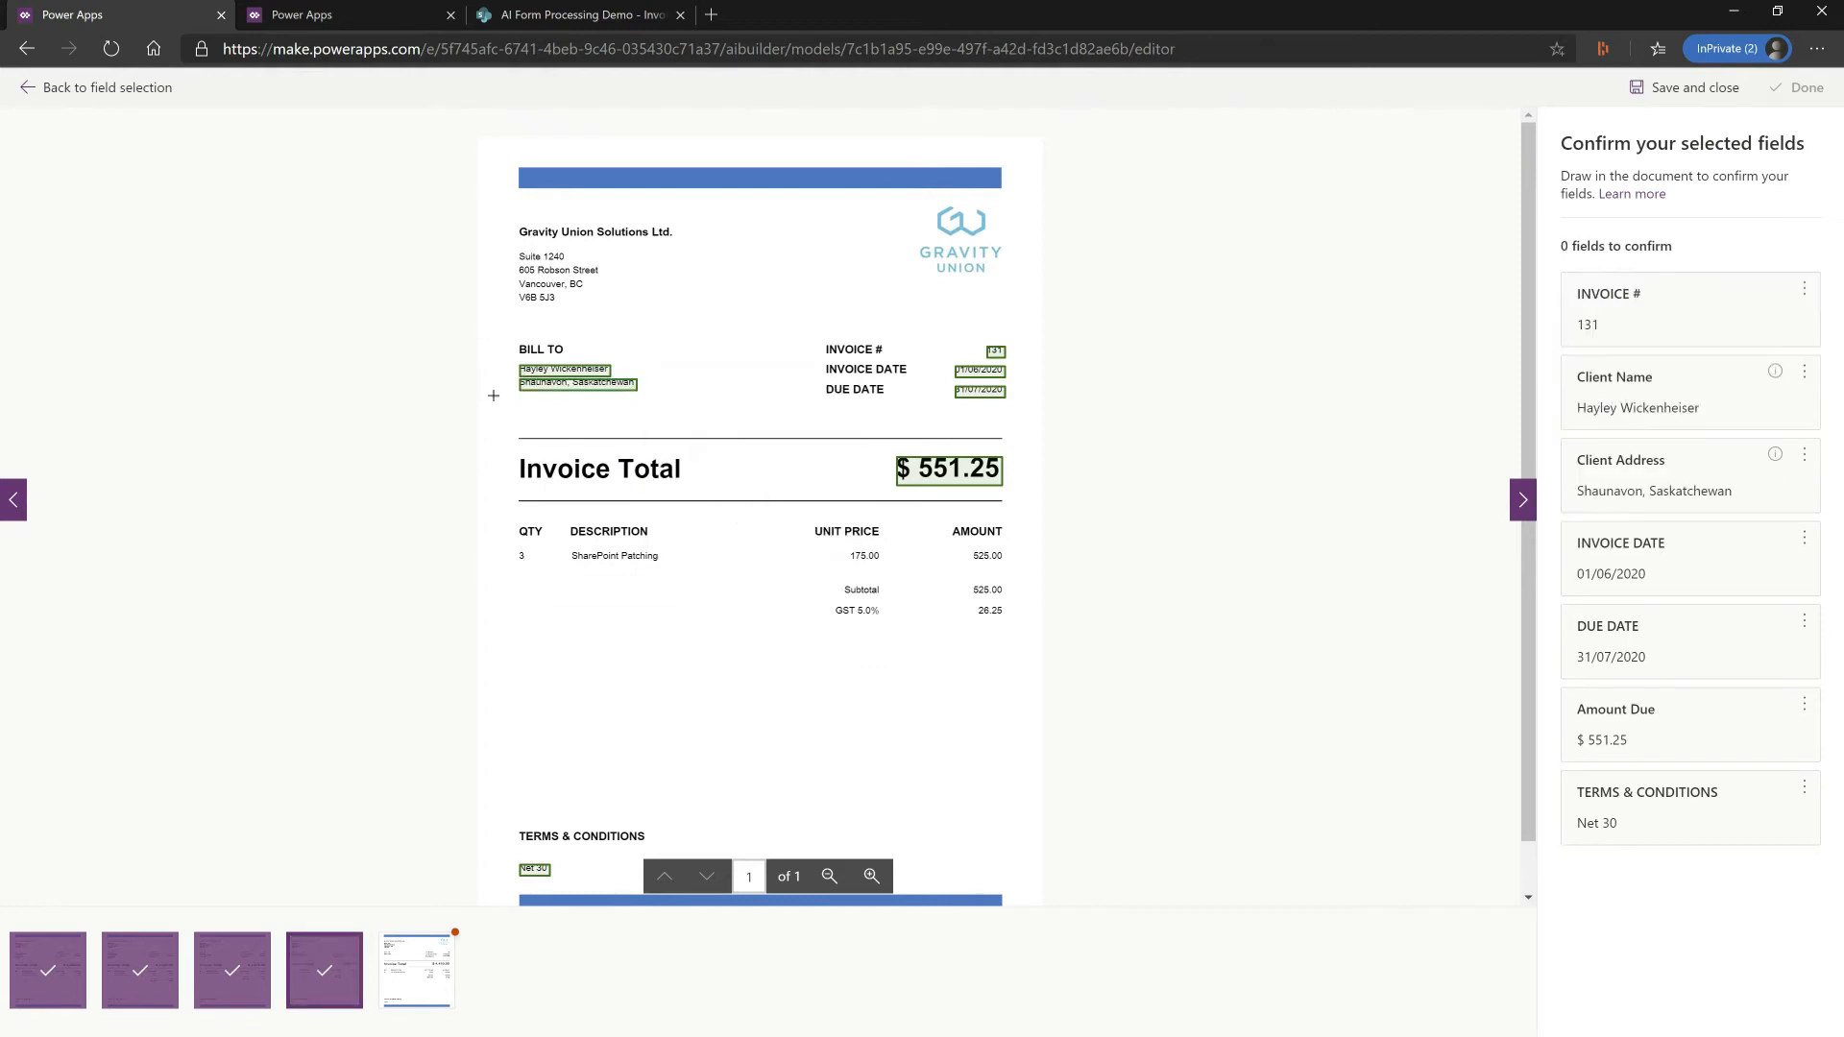
# On the fifth invoice, assign the BILL TO name to Client Name and declare Client Address as not in the document
pyautogui.click(1524, 497)
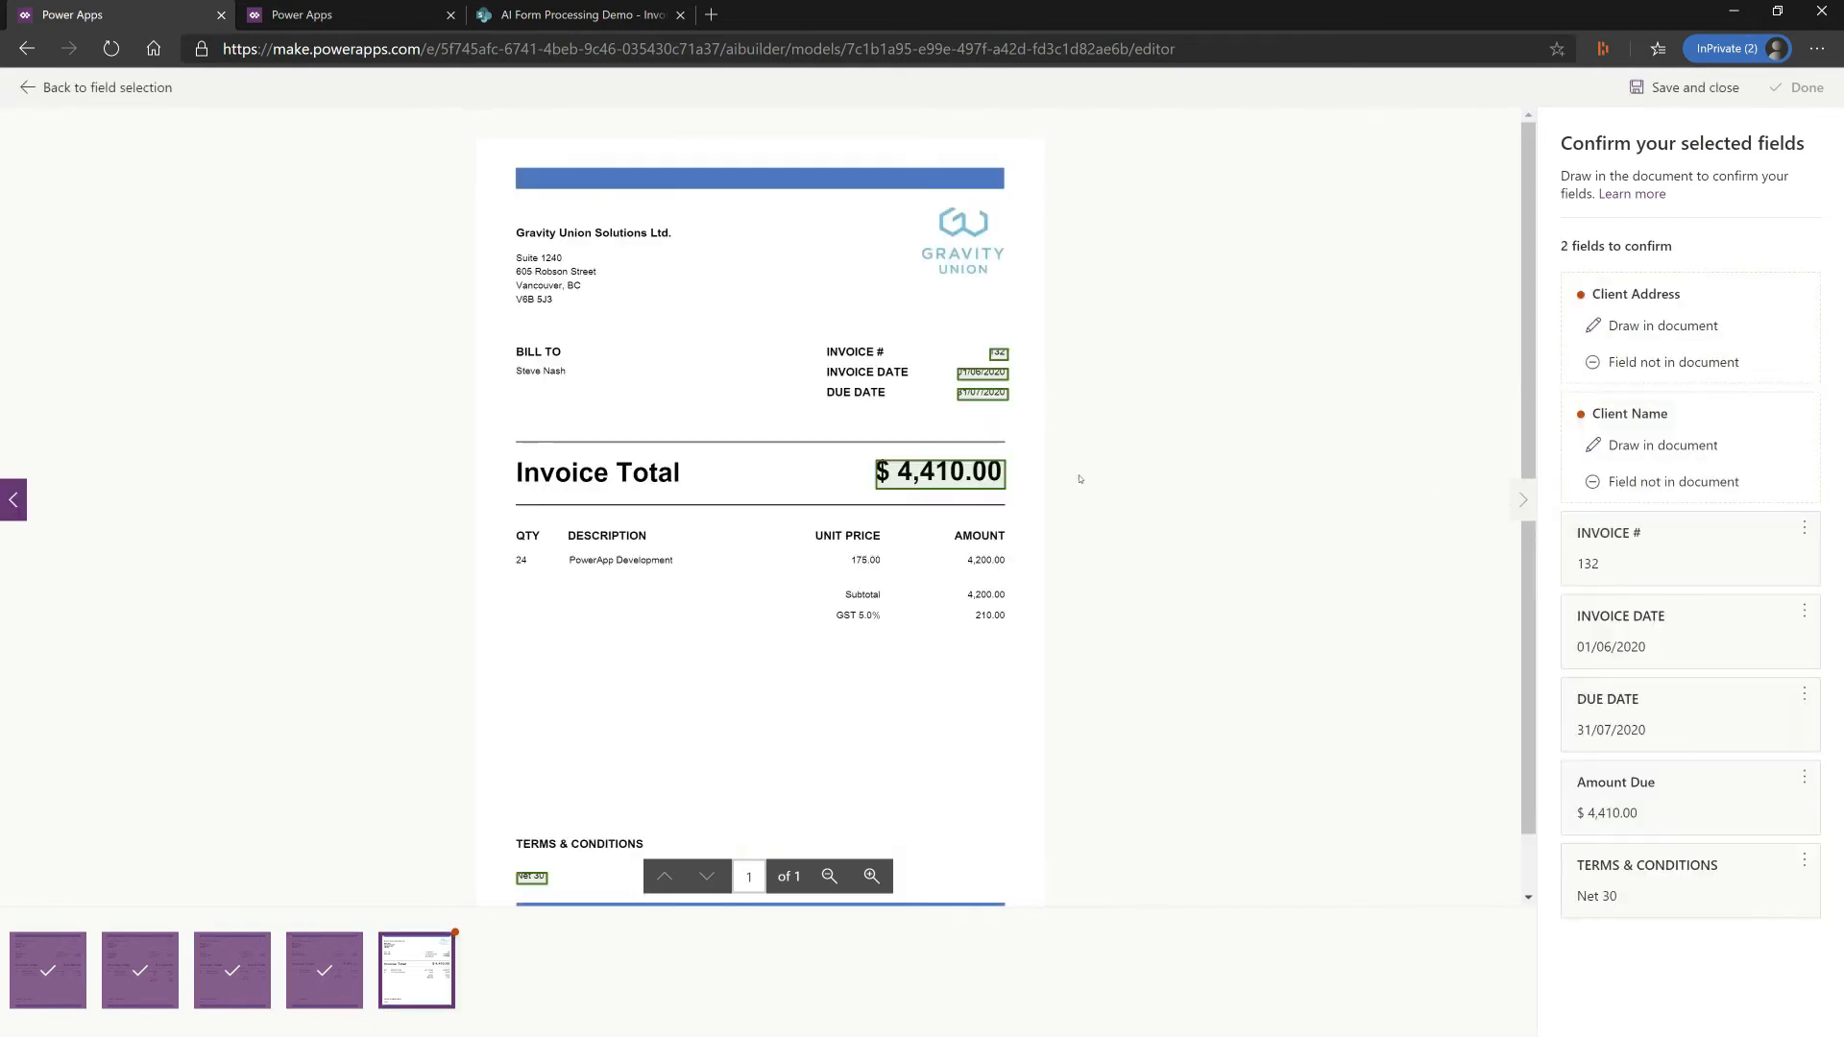
pyautogui.moveTo(513, 364); pyautogui.dragTo(568, 381)
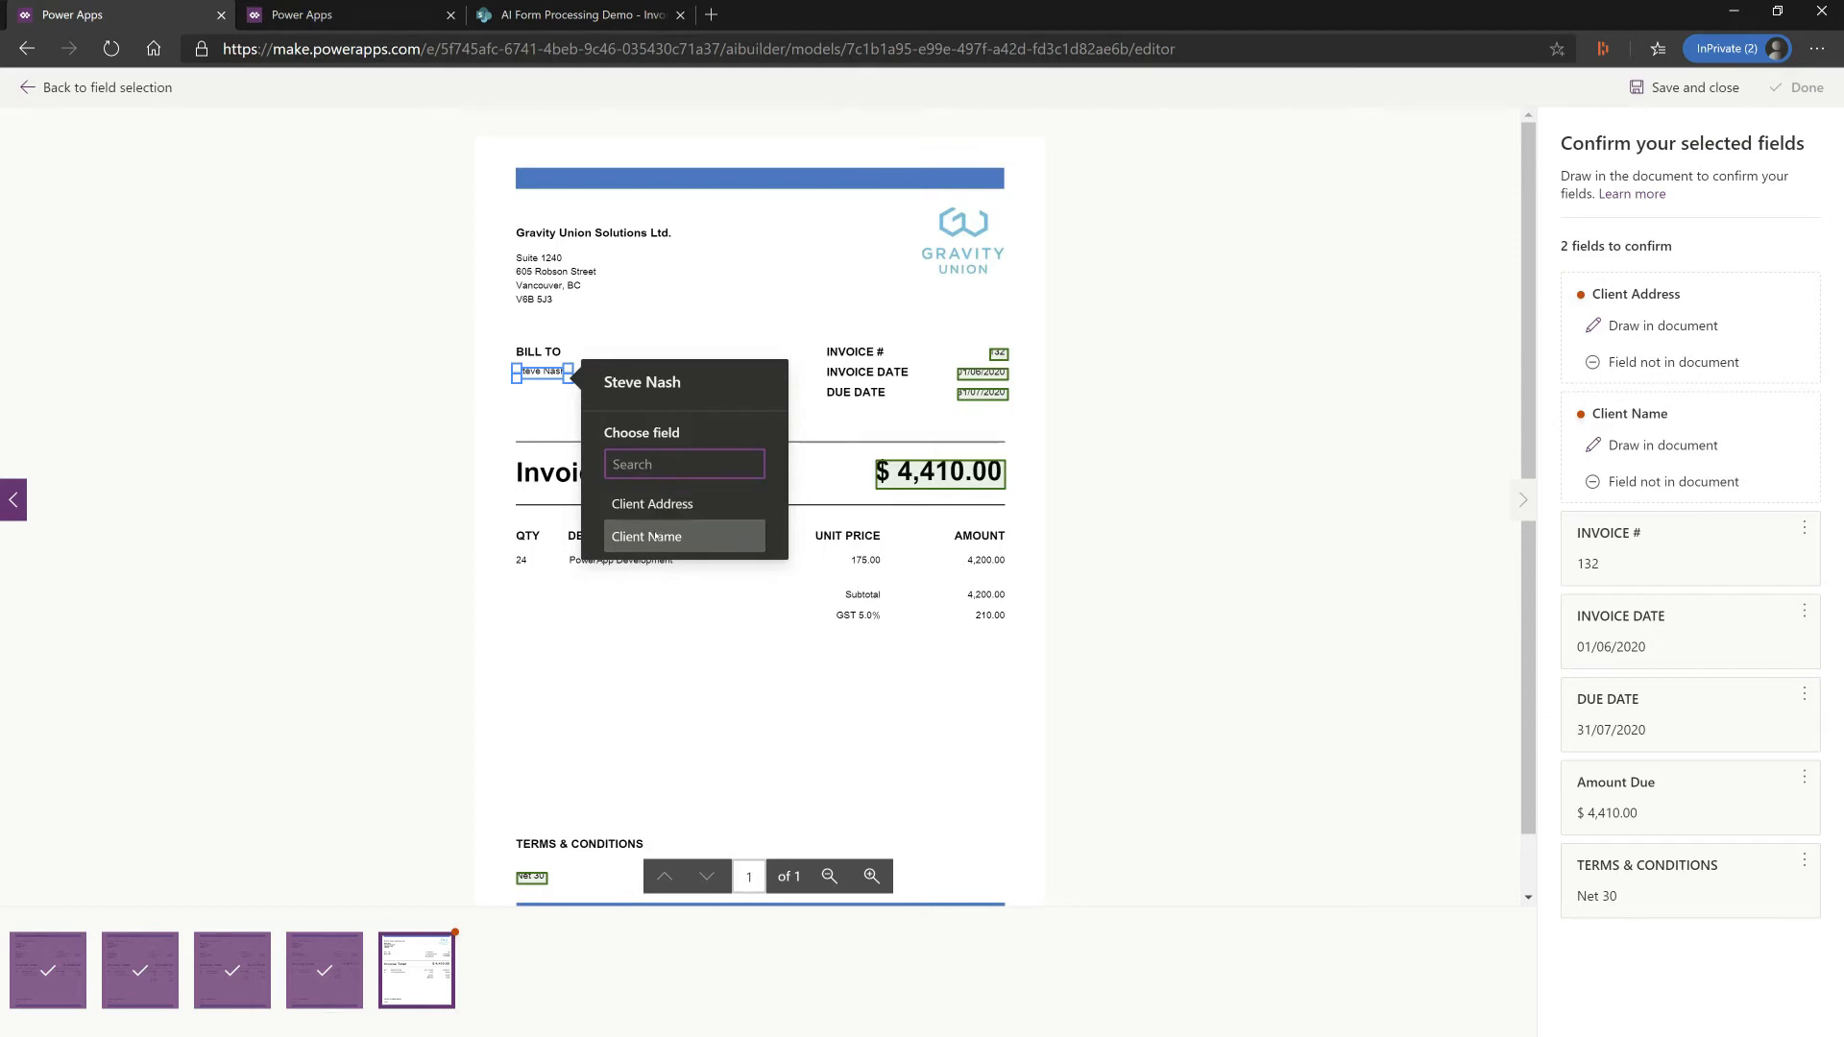
pyautogui.click(656, 539)
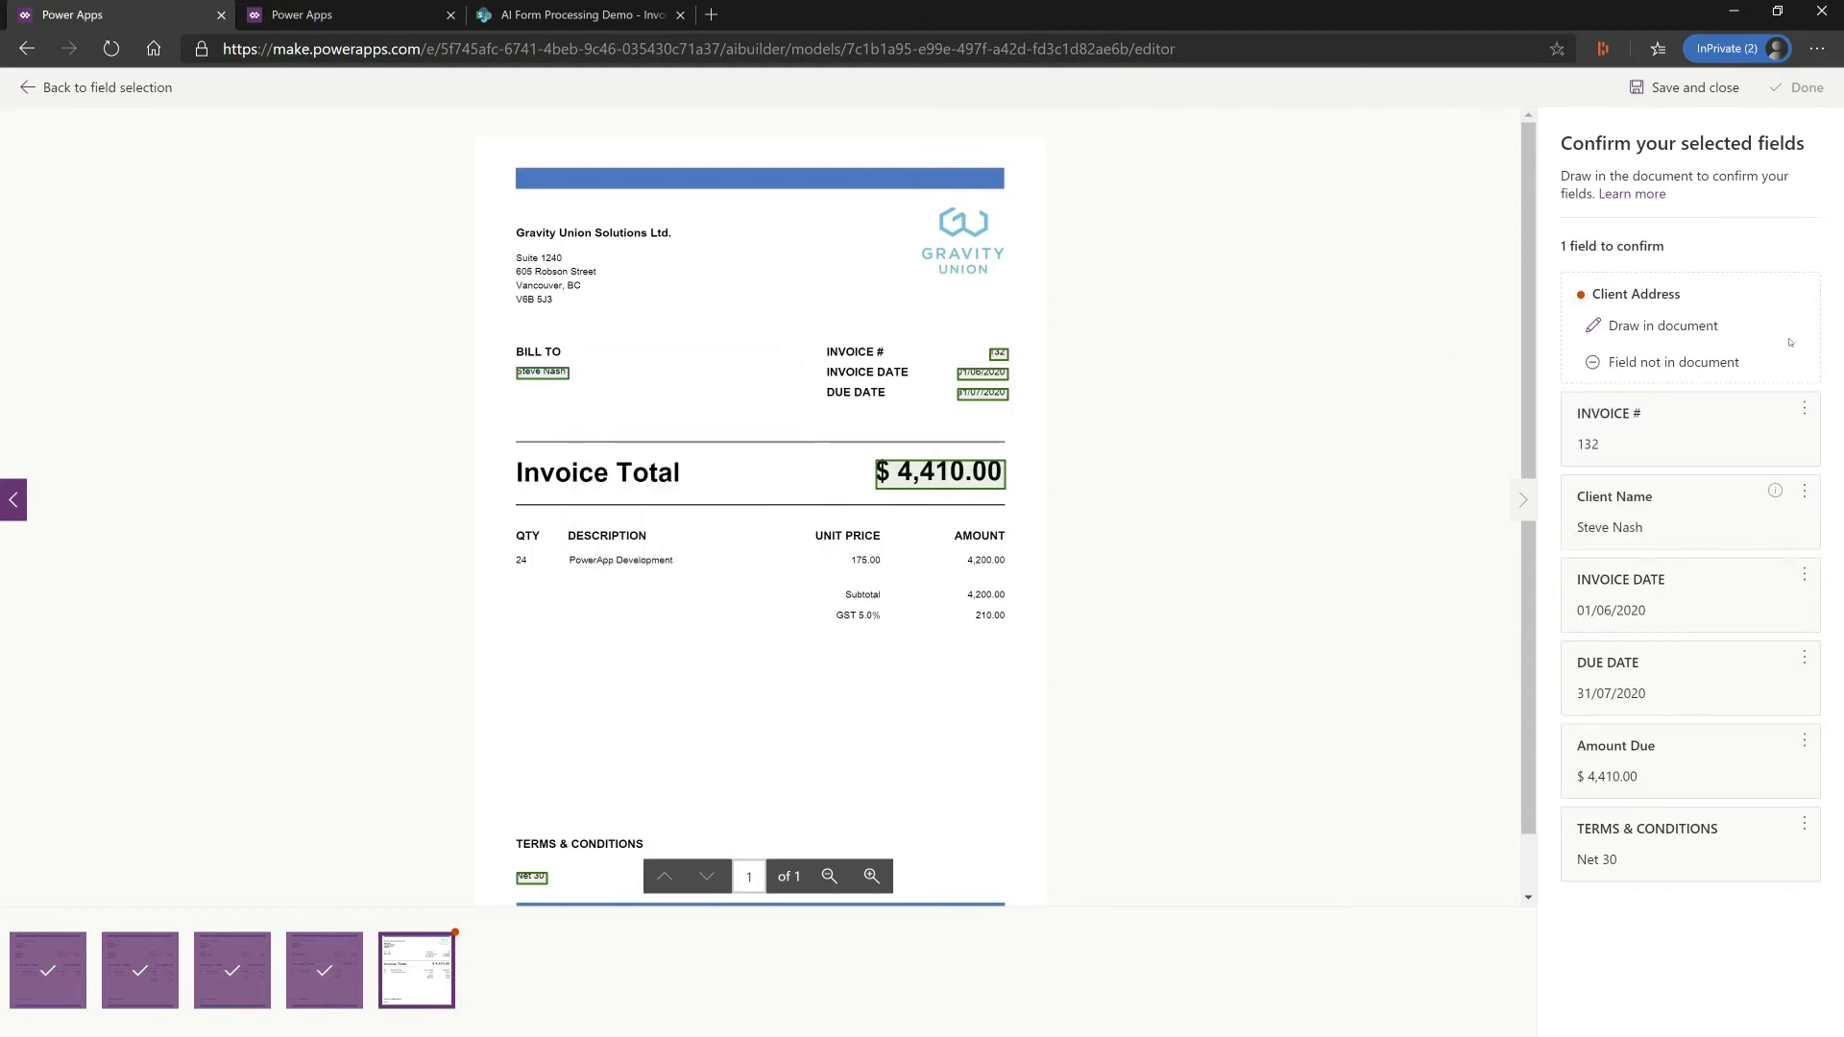
pyautogui.click(1676, 363)
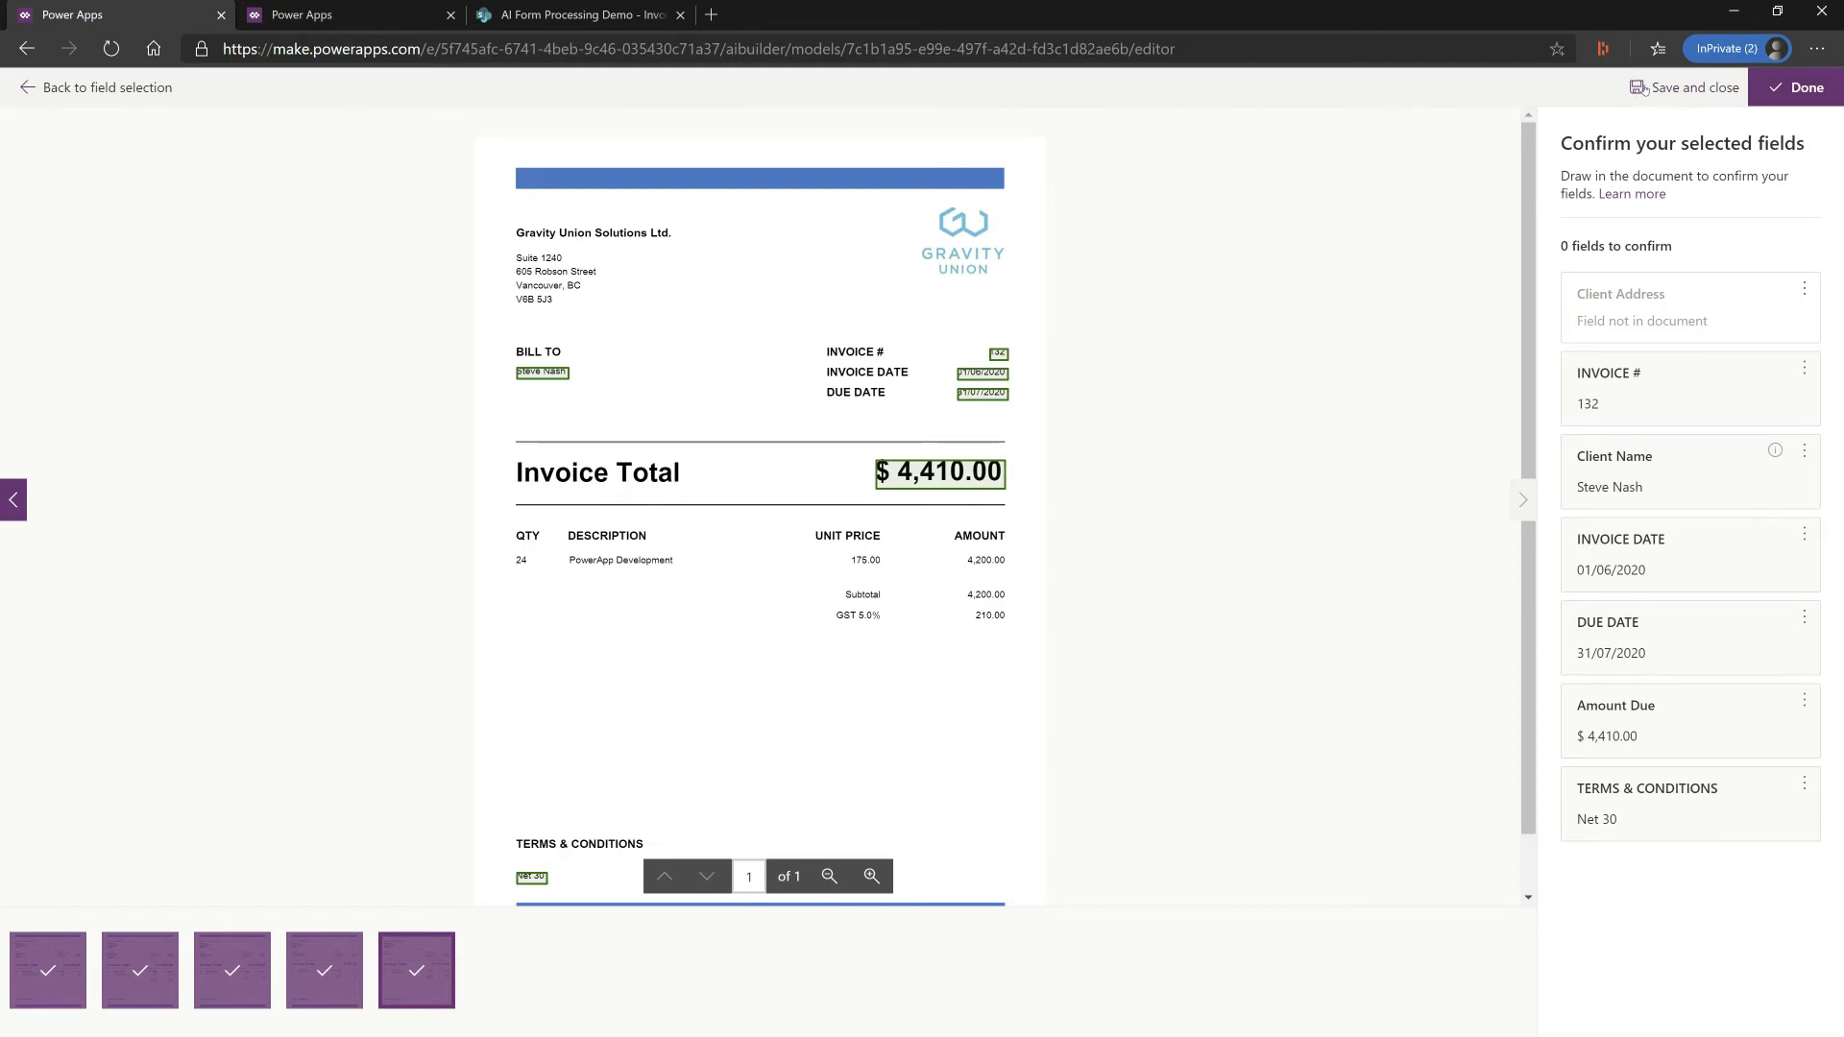
# Finish the field confirmation, train the Invoice Processing model and publish it
pyautogui.click(1797, 91)
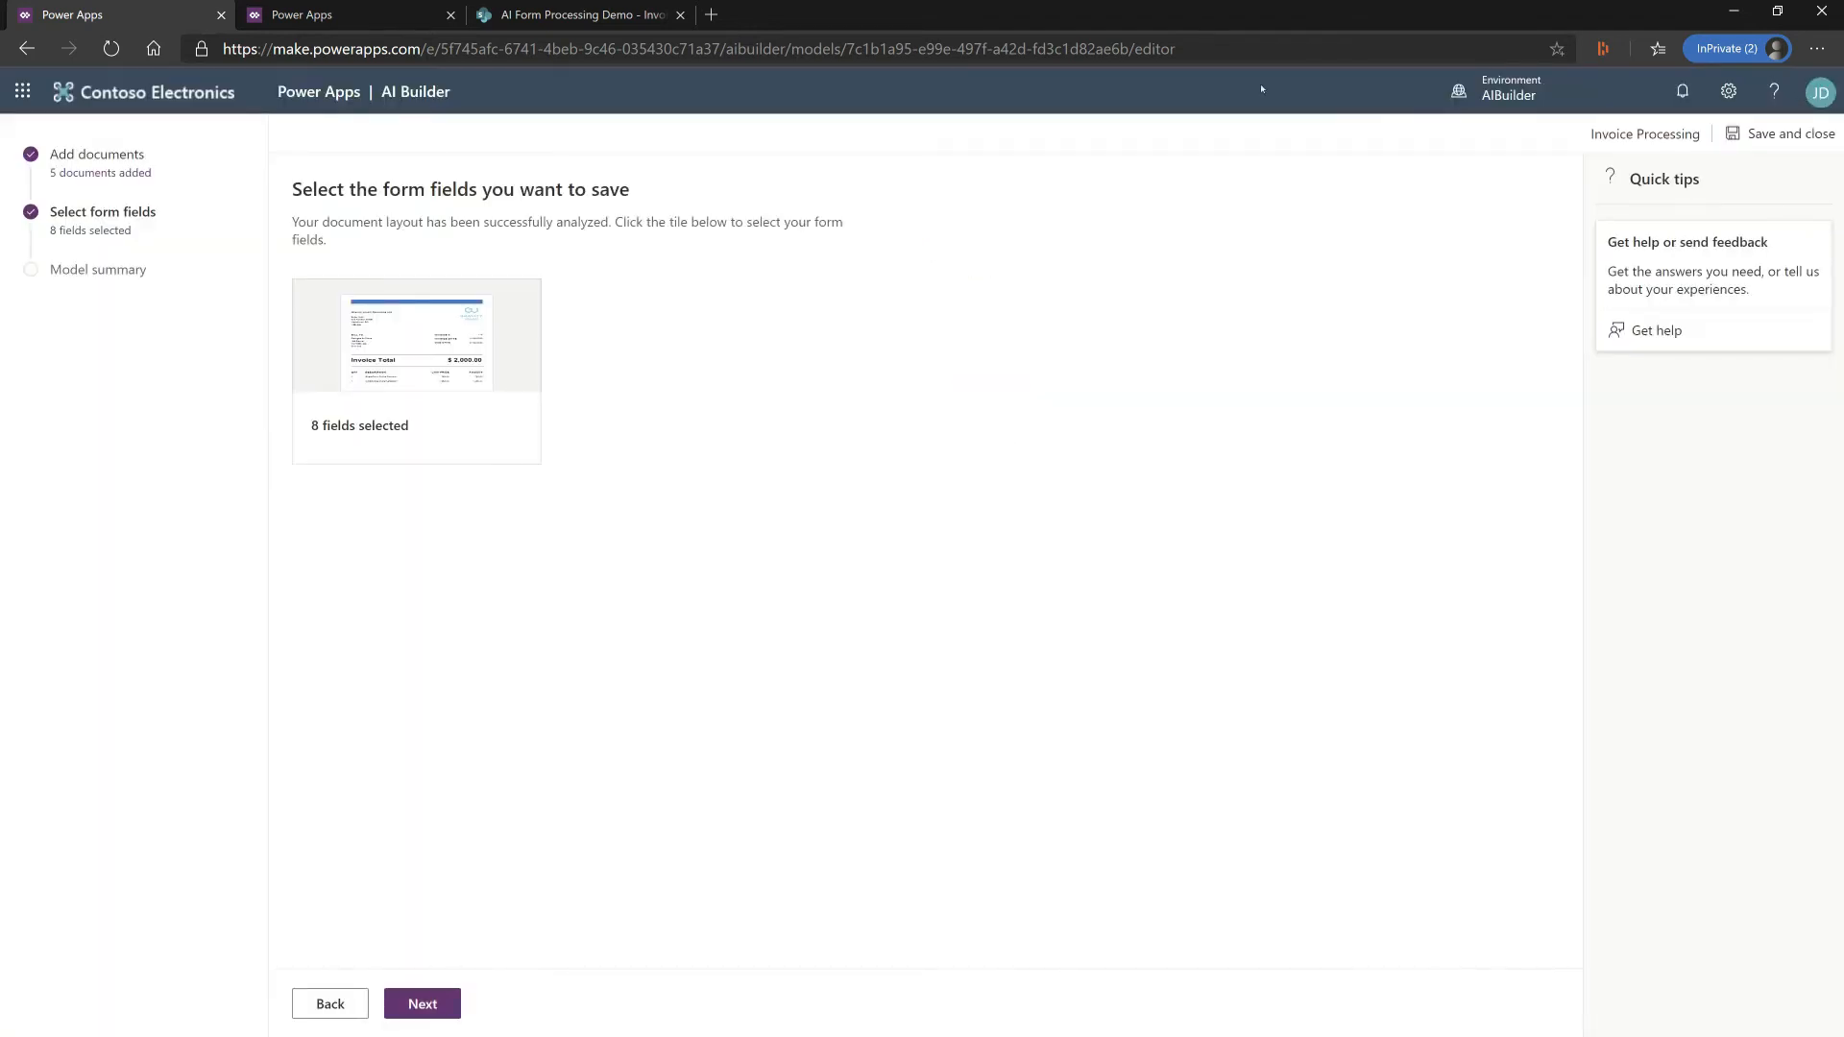
pyautogui.click(425, 1017)
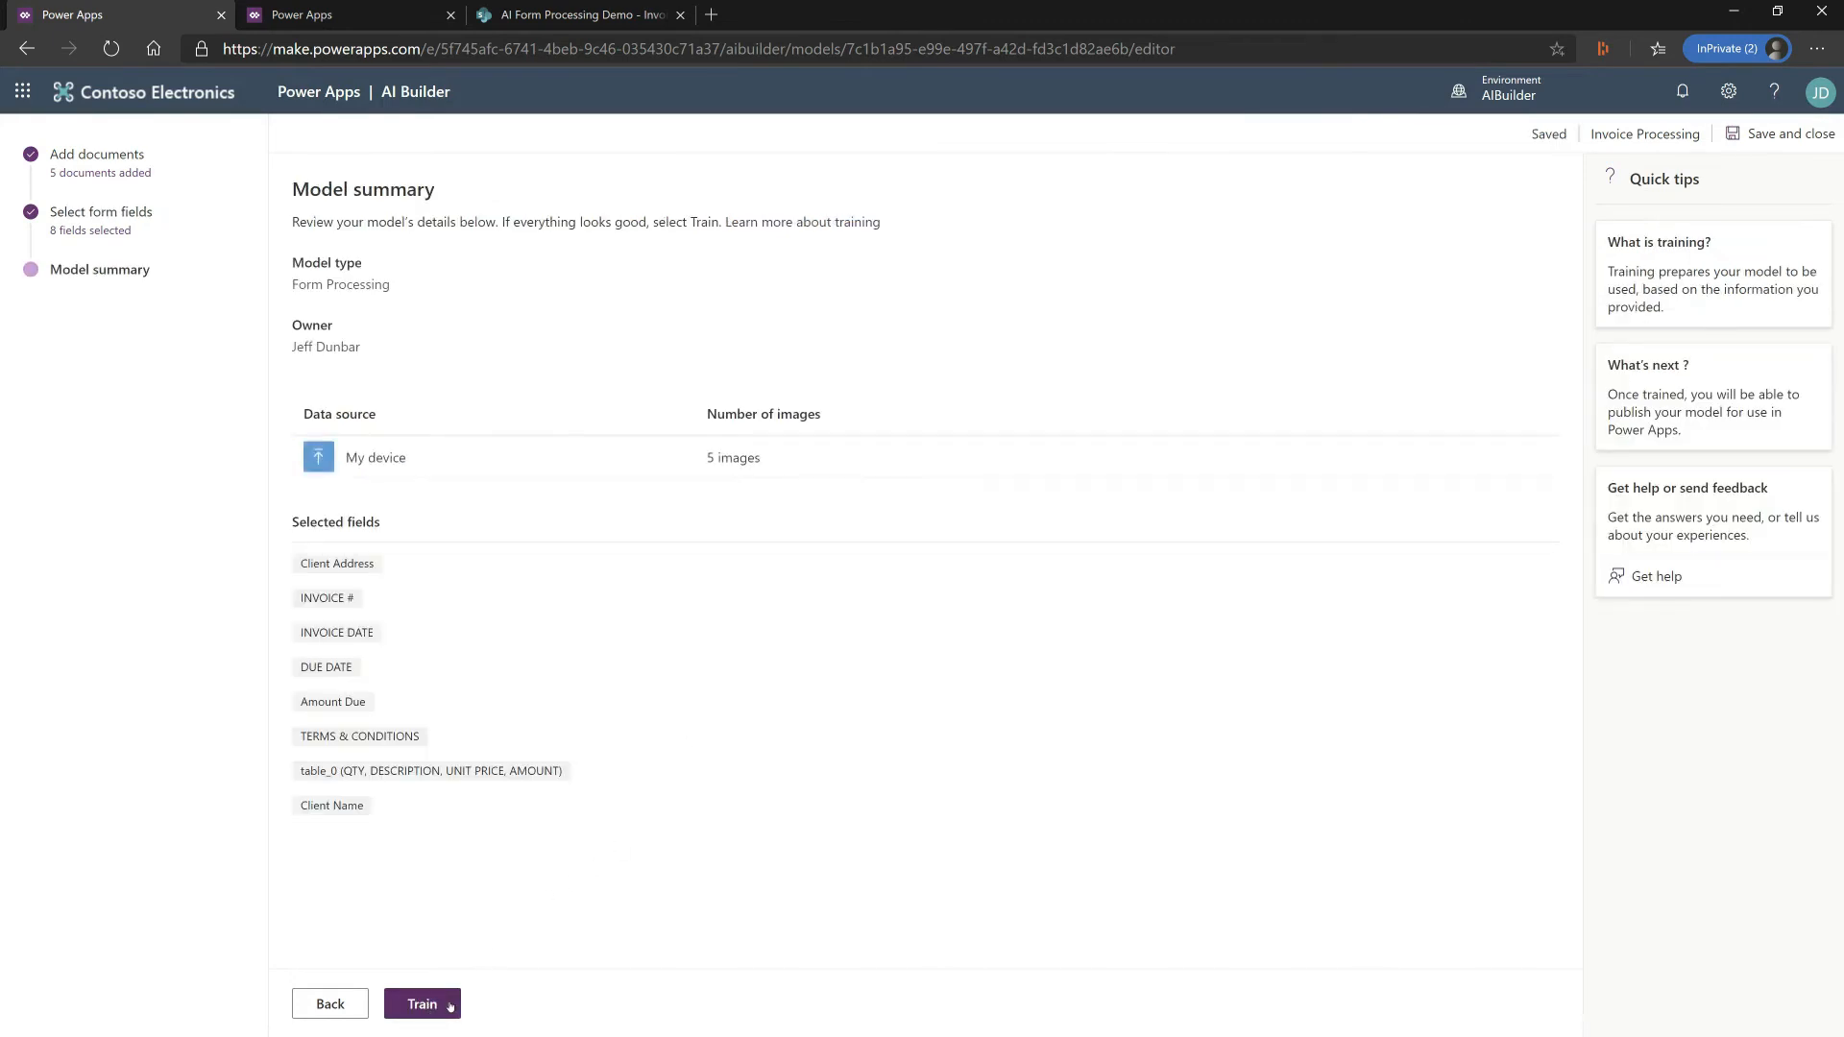
pyautogui.click(427, 1012)
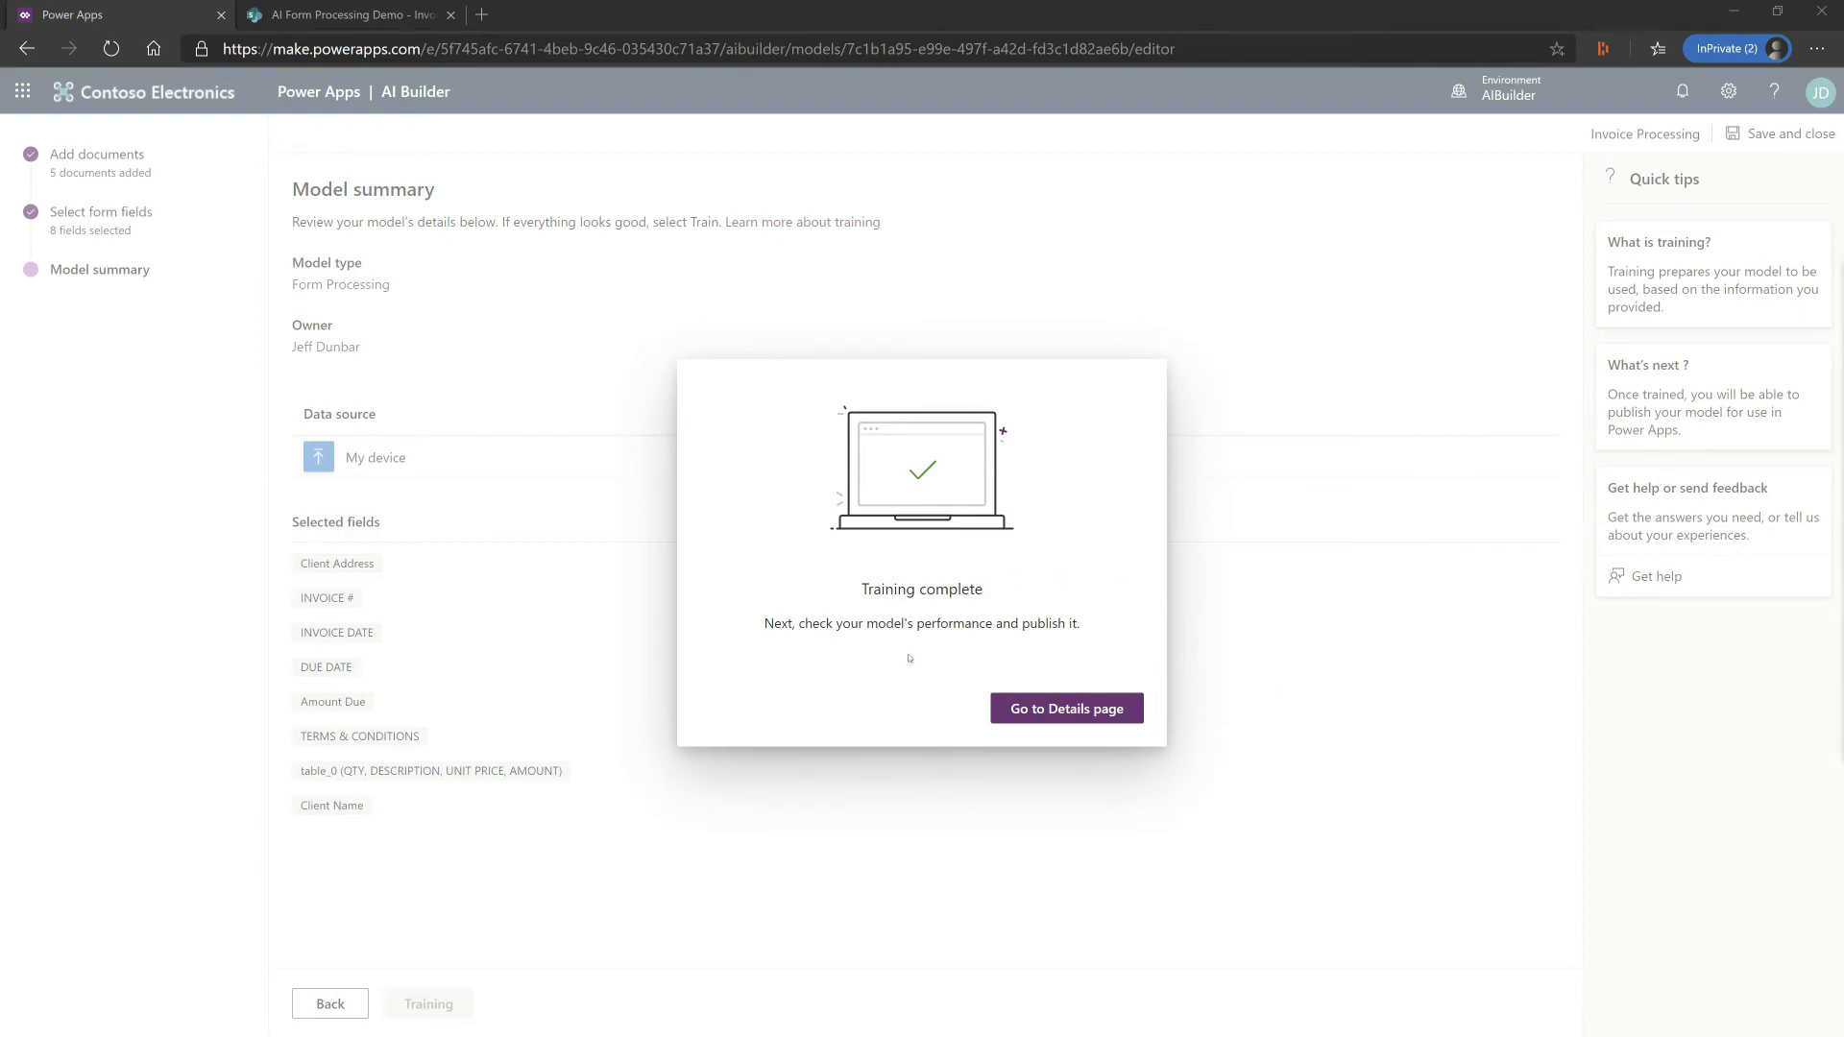
pyautogui.click(1074, 718)
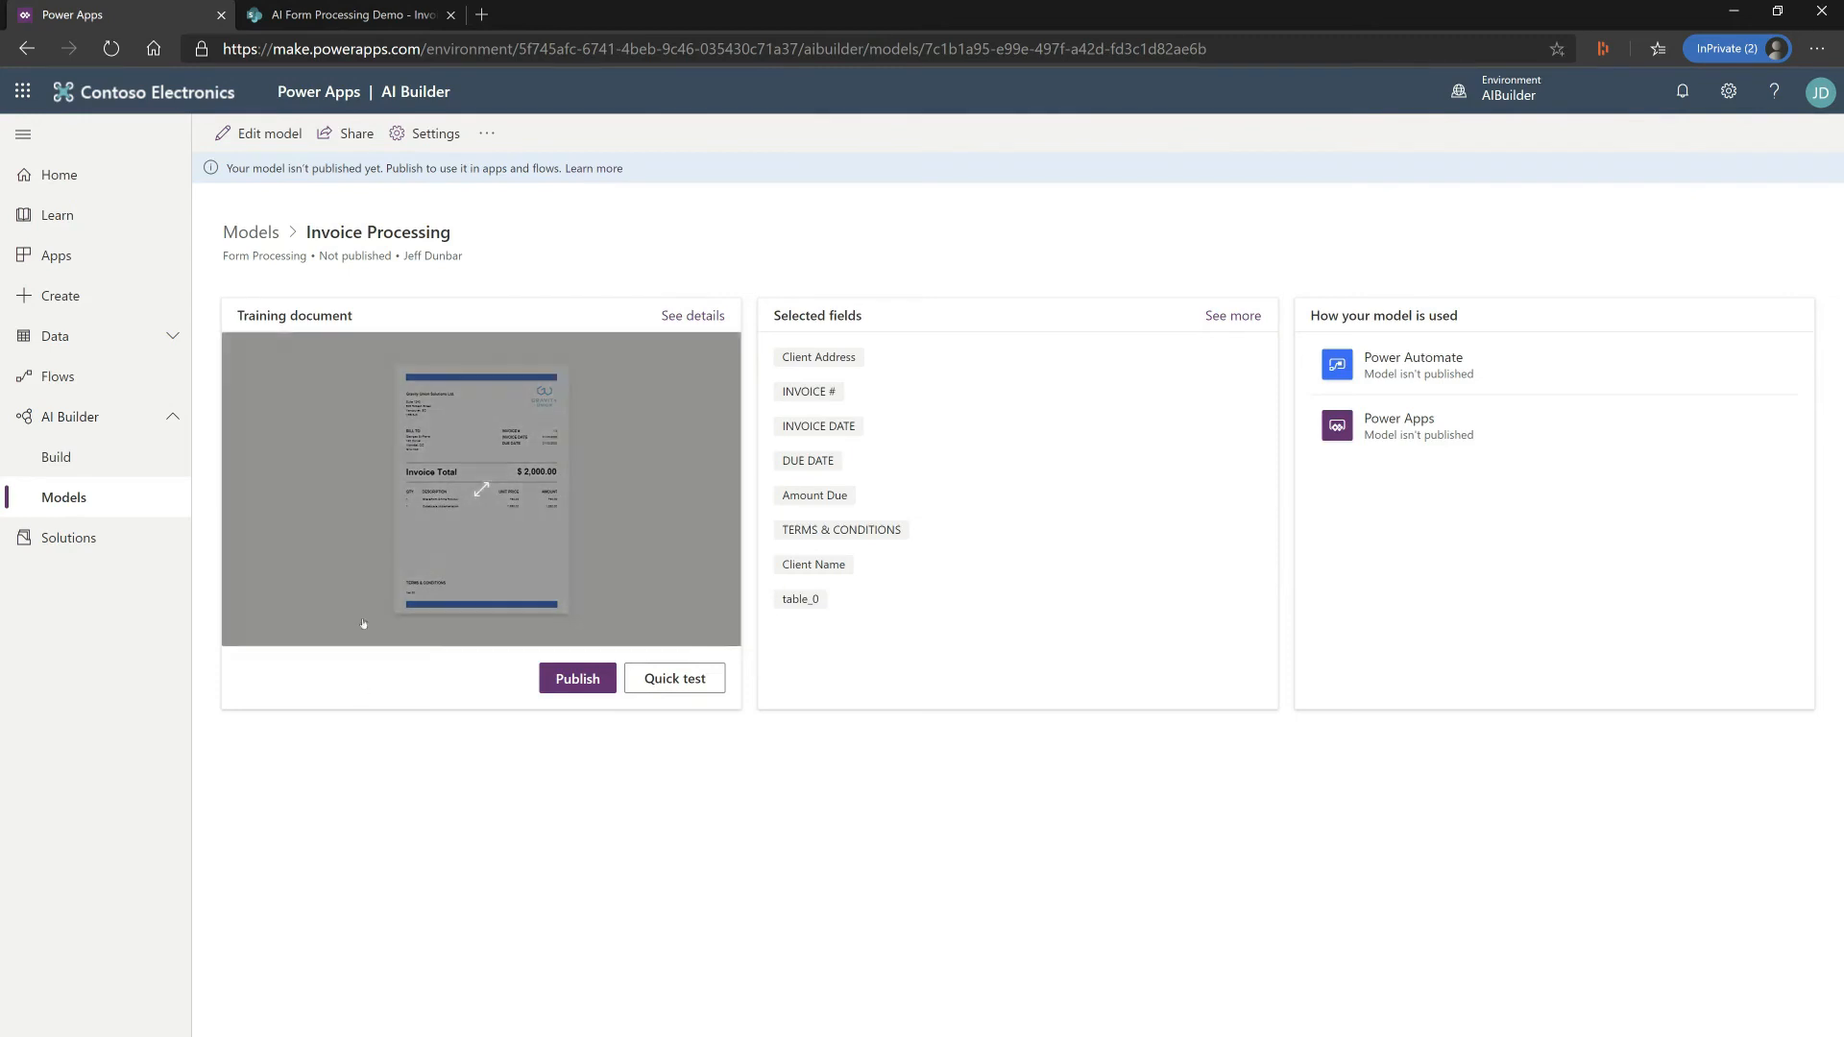
pyautogui.click(579, 680)
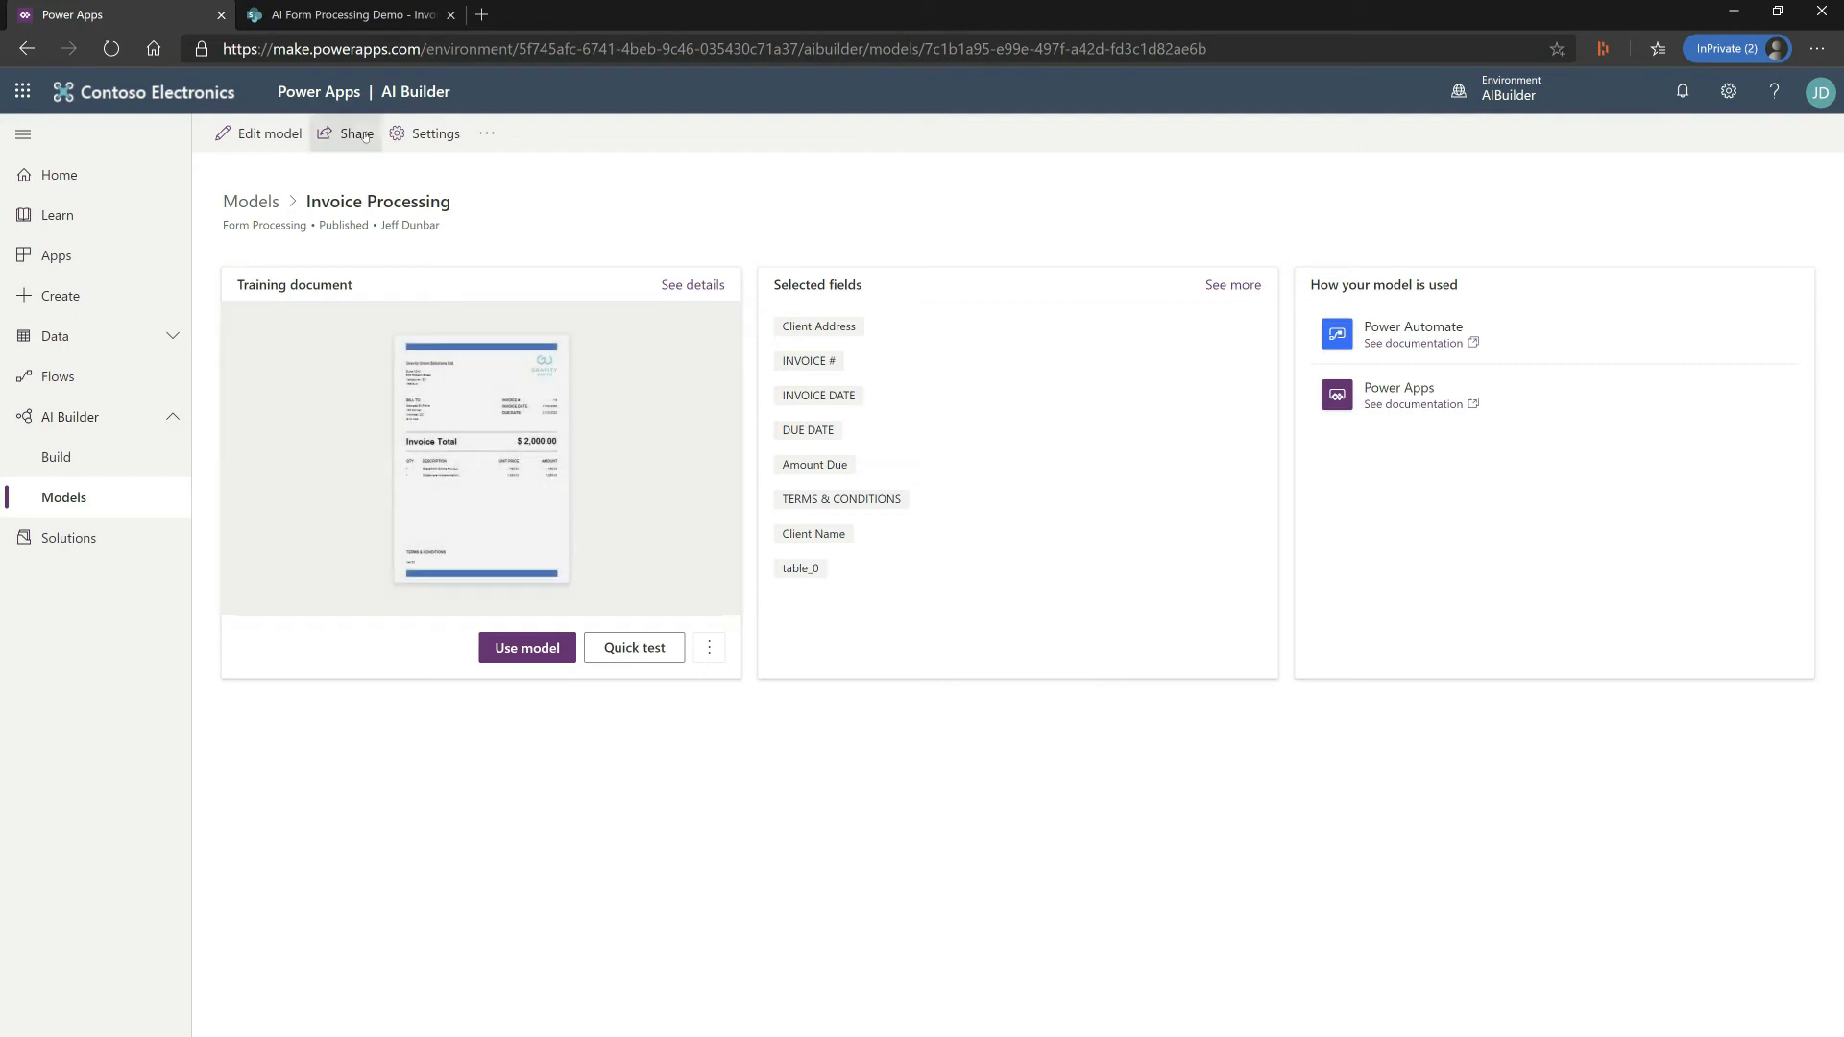
# Switch to the SharePoint Invoices library, upload the invoice PDFs numbered 119 and 124, and dismiss the upload notice
pyautogui.click(364, 16)
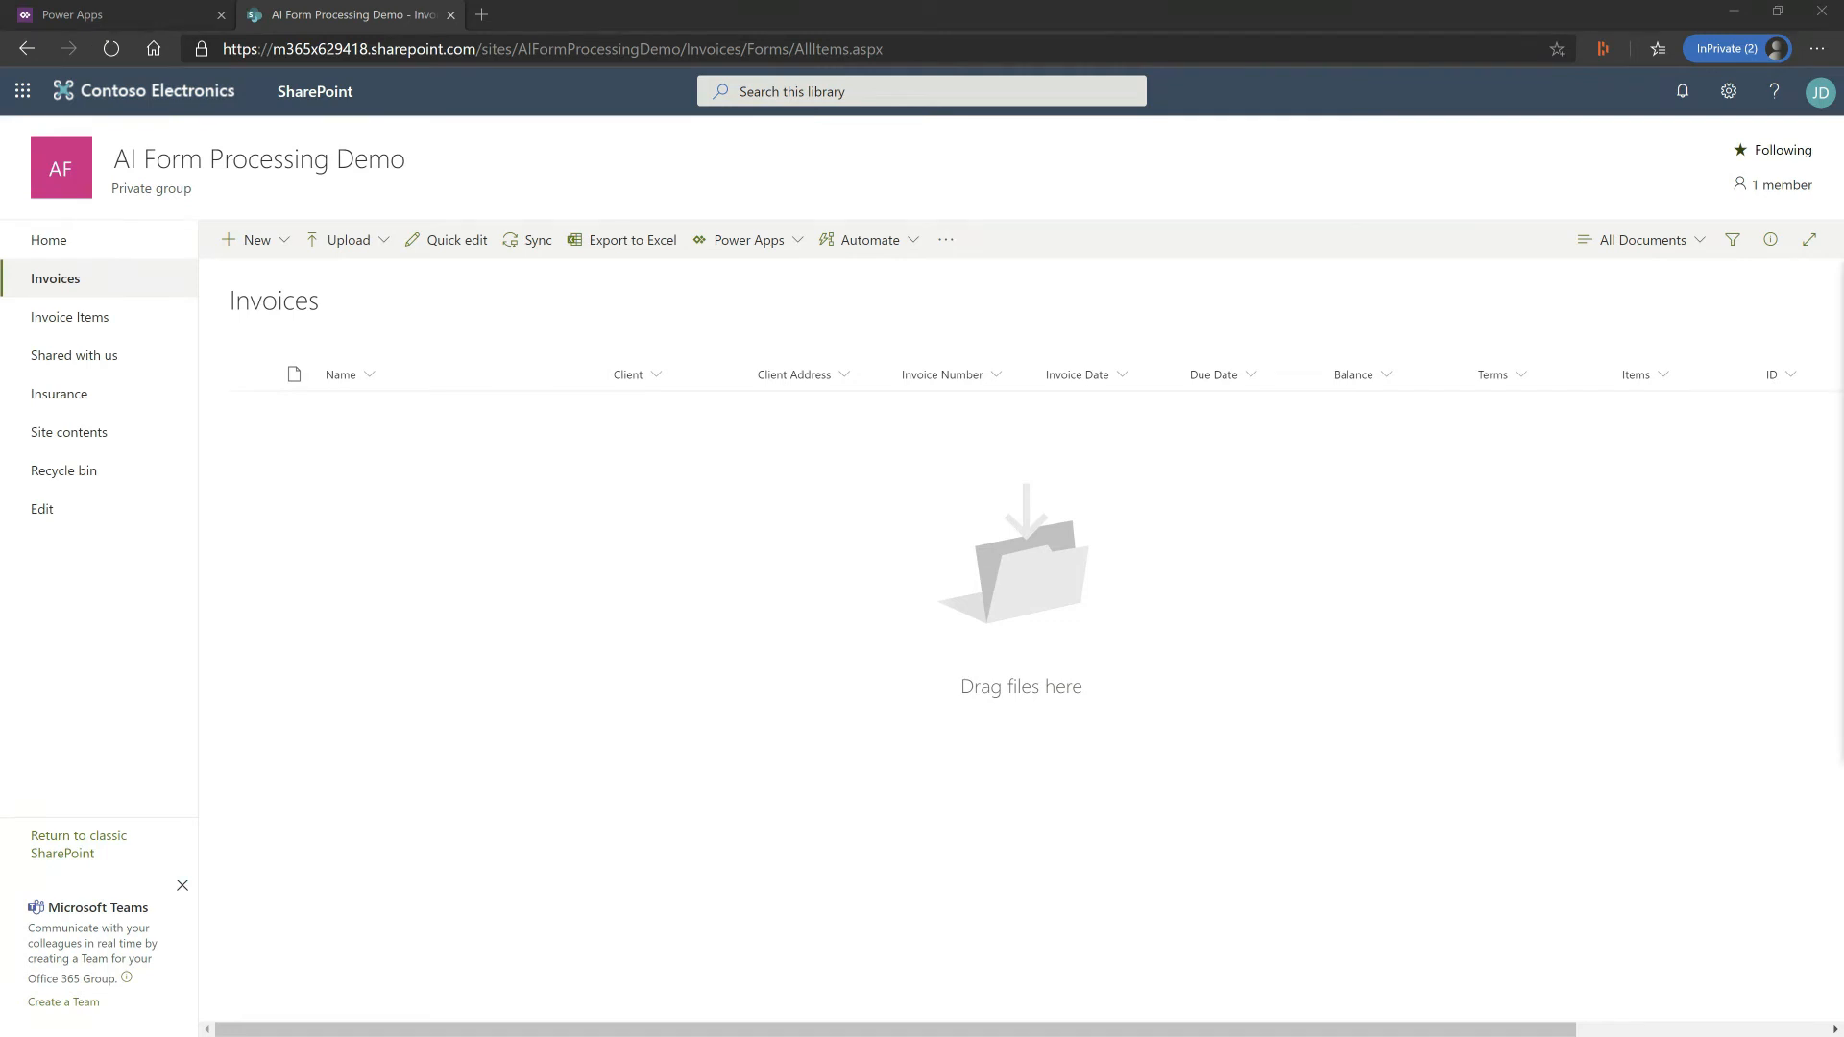
pyautogui.moveTo(1142, 1032); pyautogui.dragTo(969, 615)
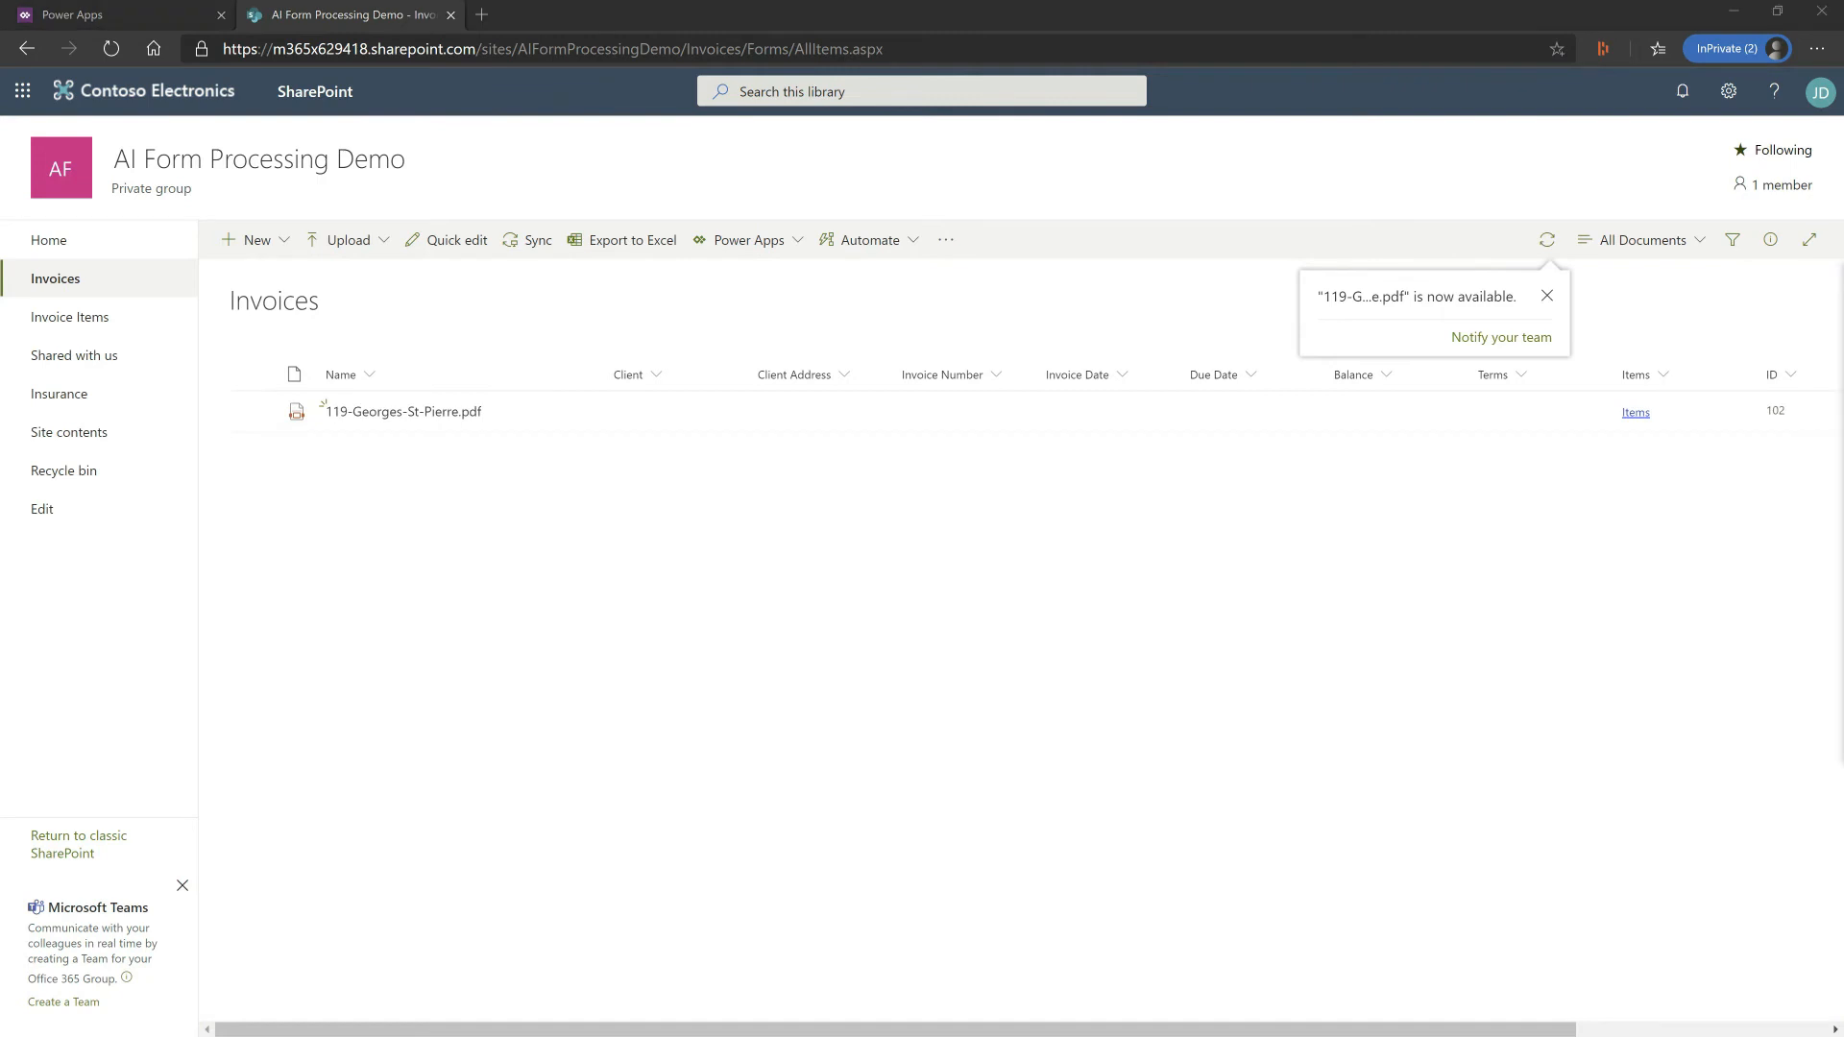
pyautogui.moveTo(1839, 432); pyautogui.dragTo(802, 644)
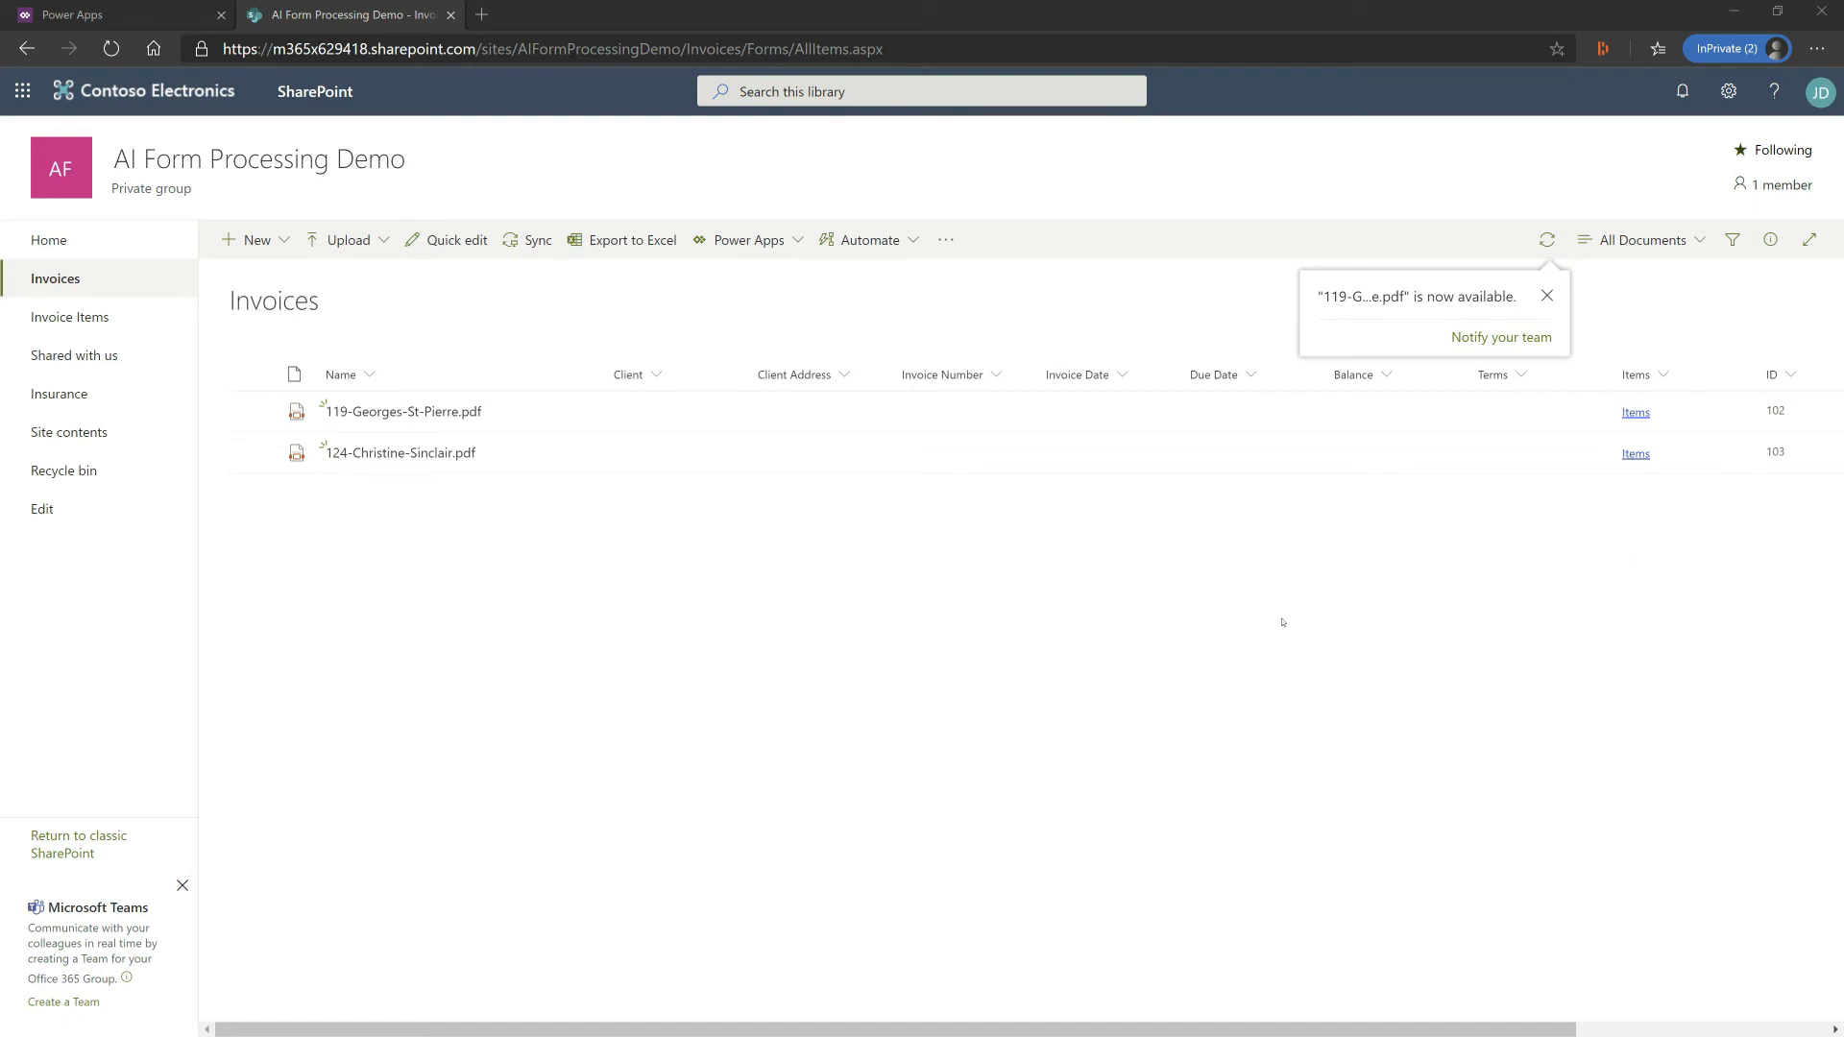
pyautogui.click(1545, 298)
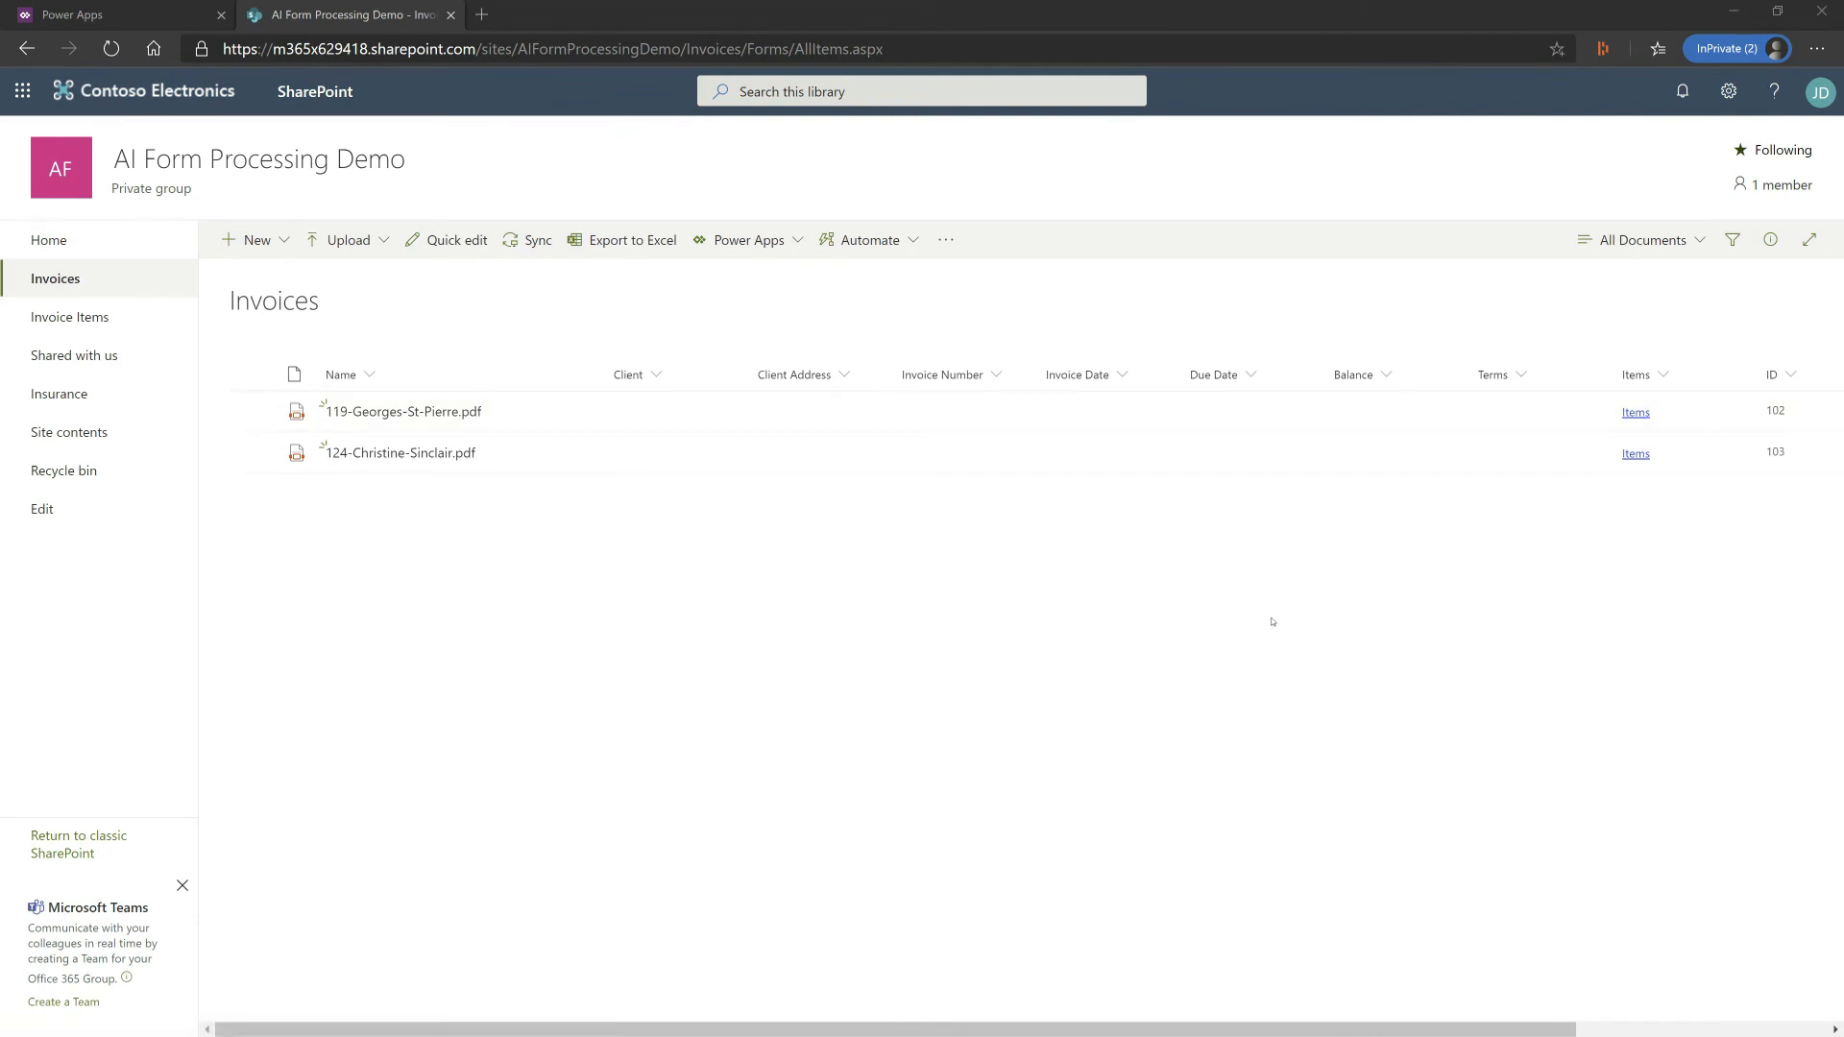
# Refresh the Invoices library to check the client, address, date, balance and terms columns of the uploaded PDFs
pyautogui.click(113, 50)
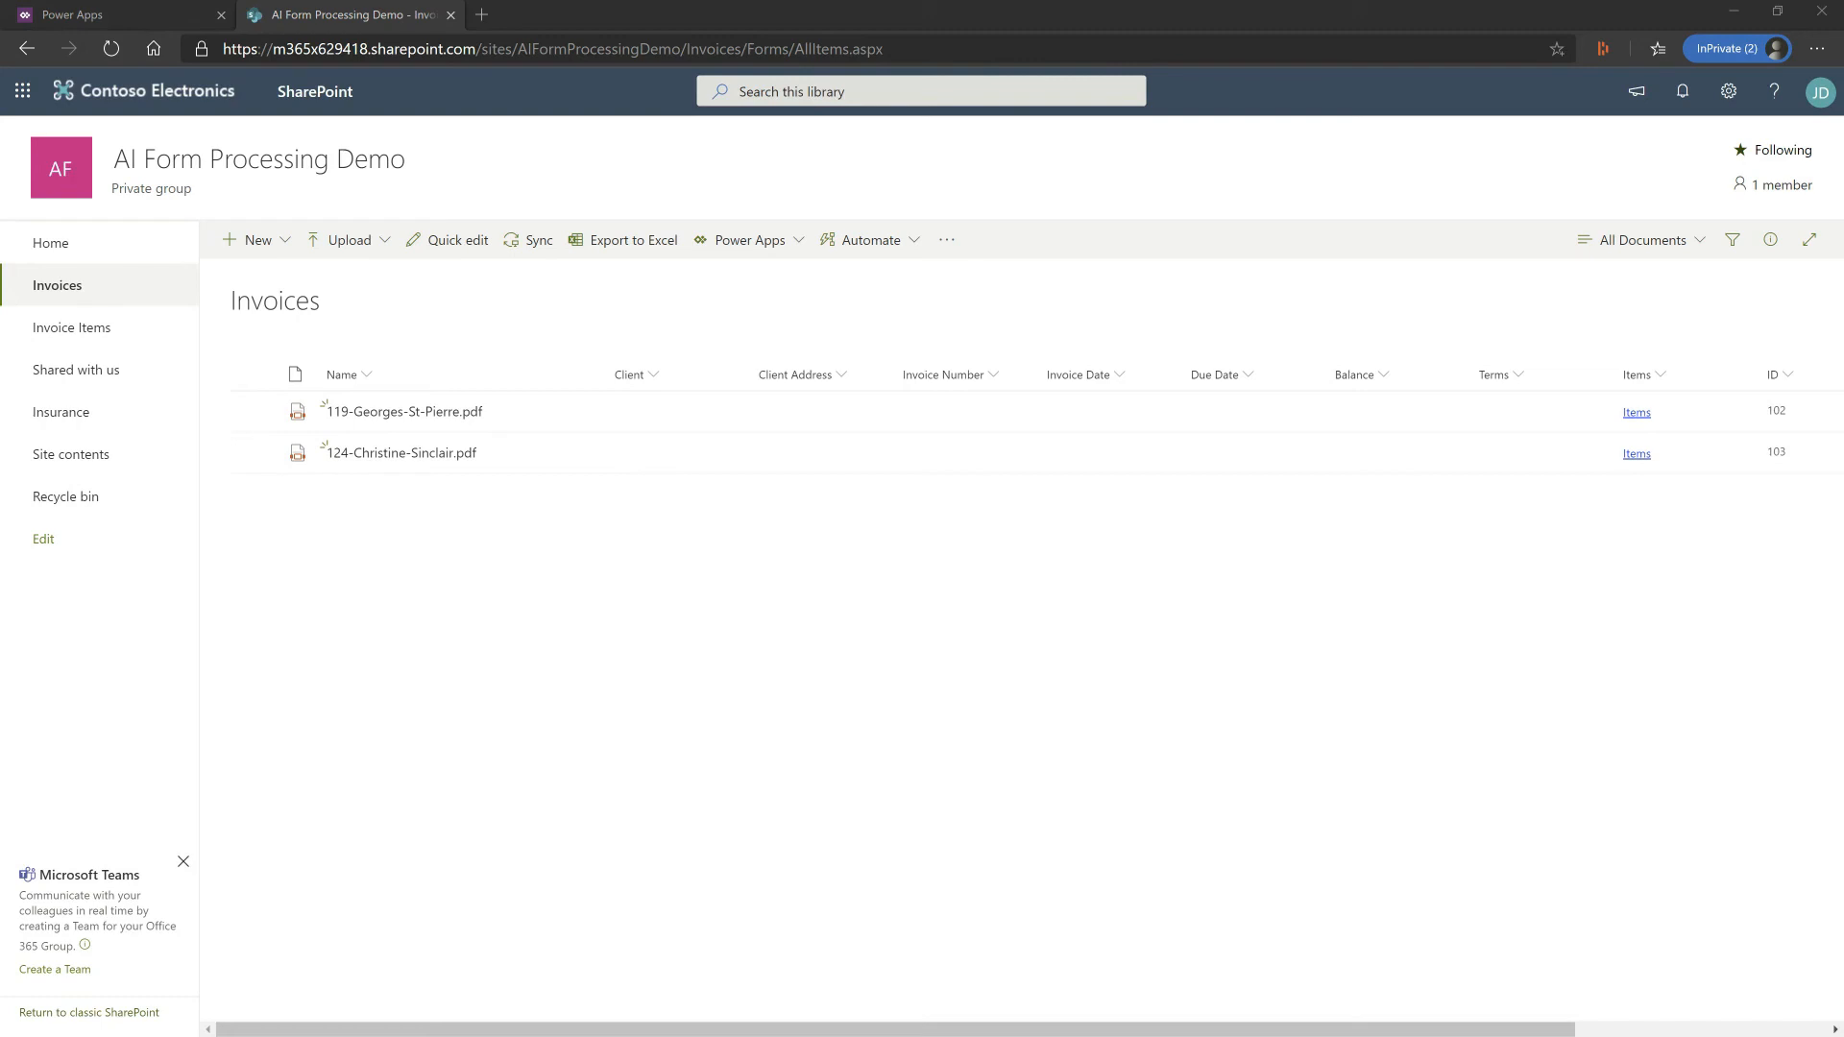
pyautogui.click(111, 48)
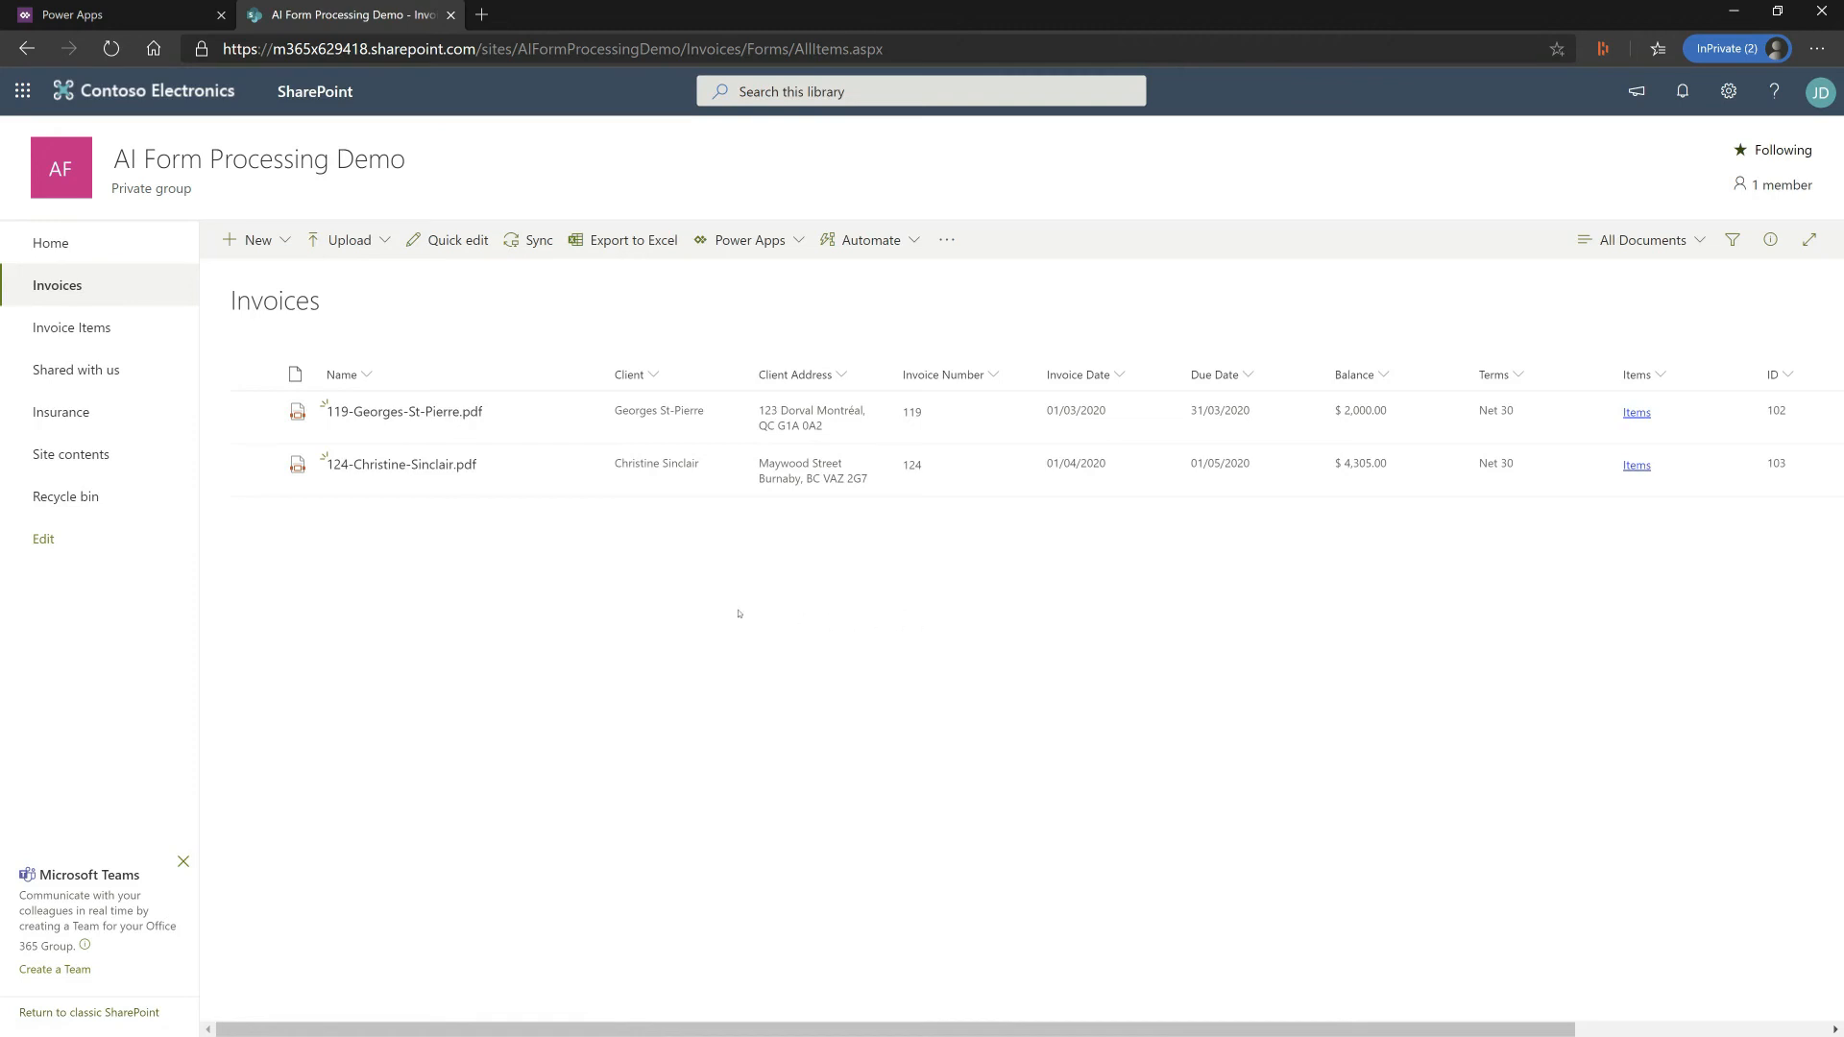
pyautogui.moveTo(459, 471)
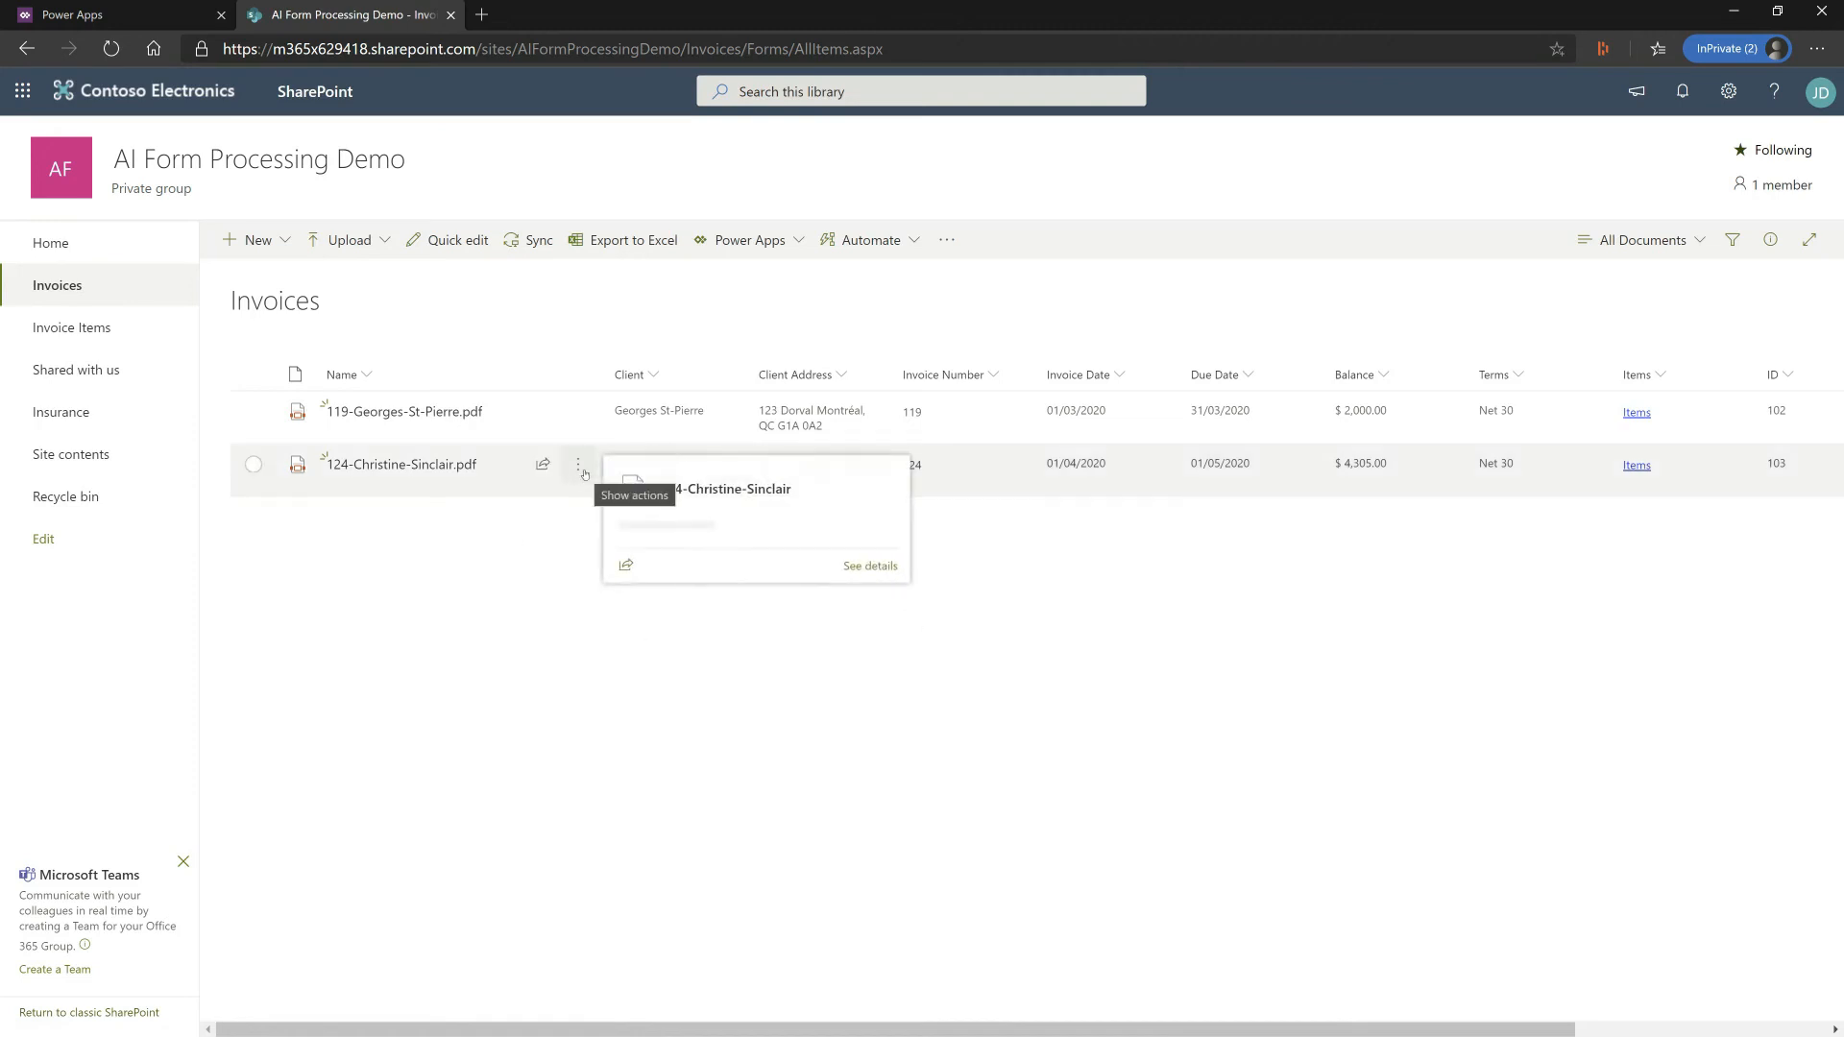
# Open the PDF of invoice 124 in the browser and place its window below the rows of the Invoices library
pyautogui.rightClick(459, 471)
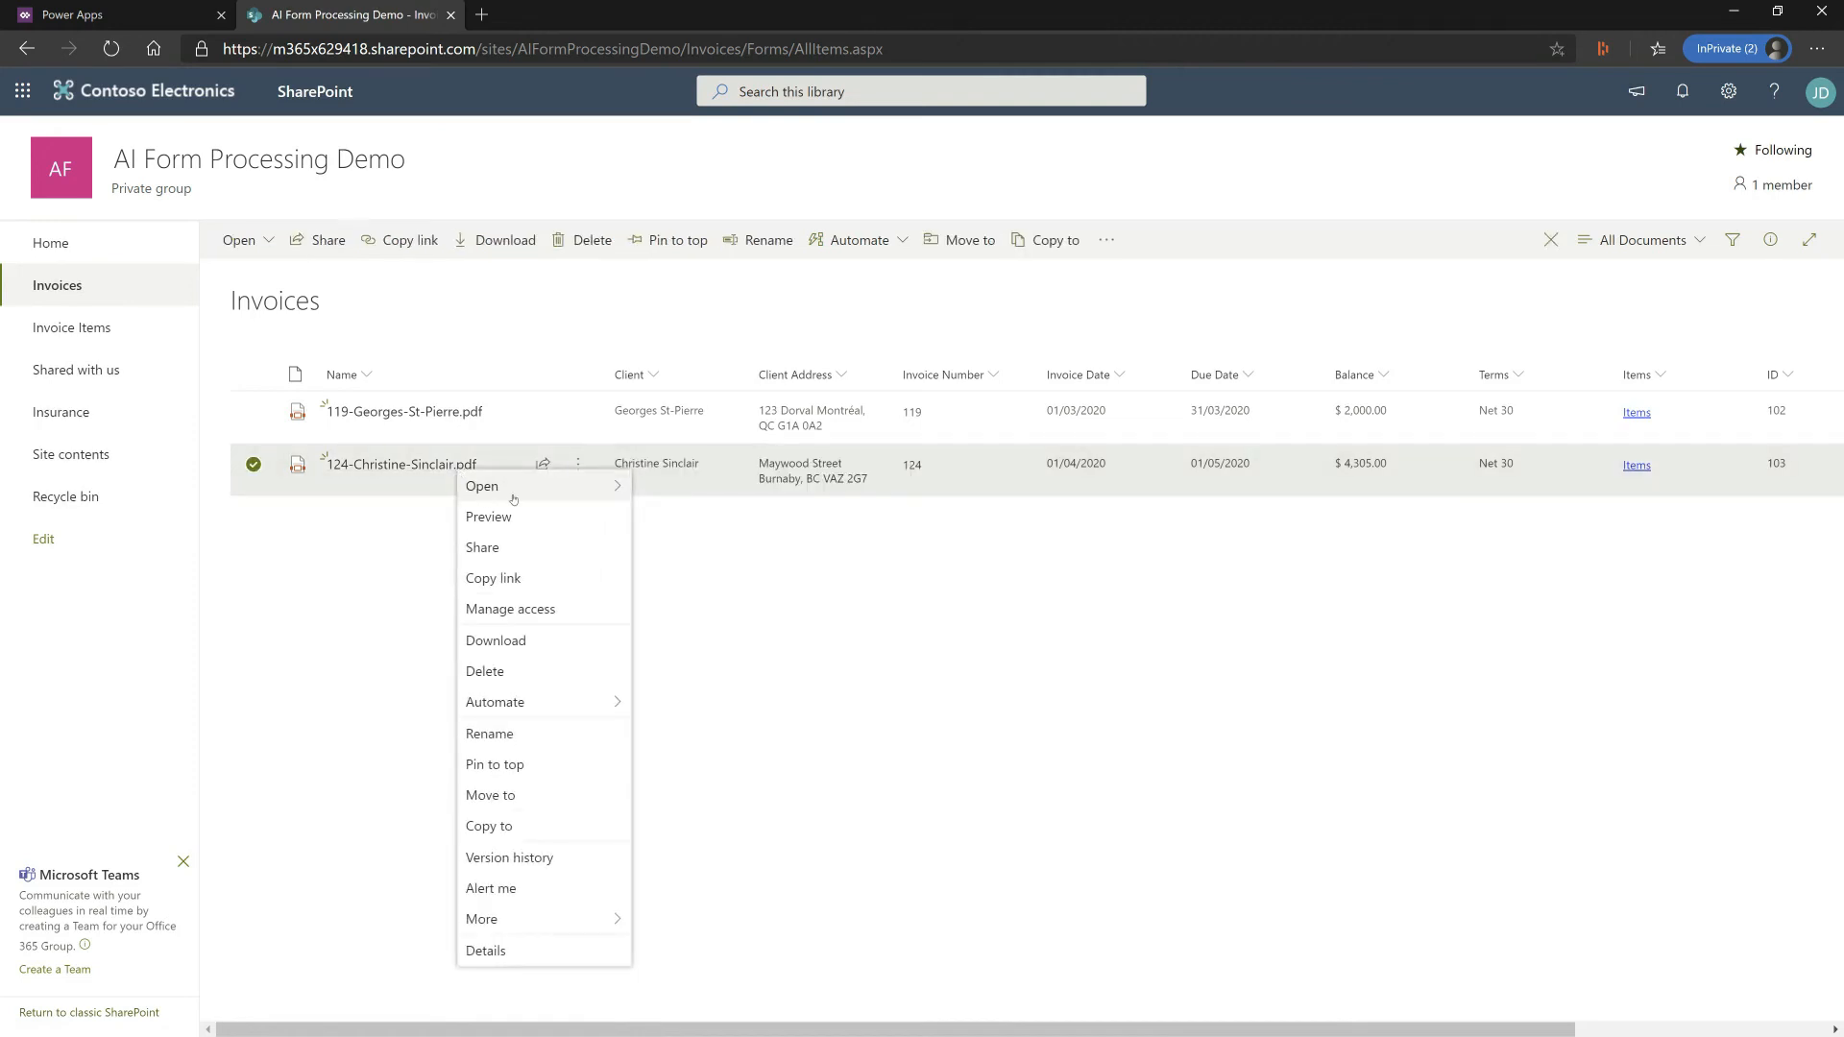
pyautogui.moveTo(543, 490)
pyautogui.click(711, 488)
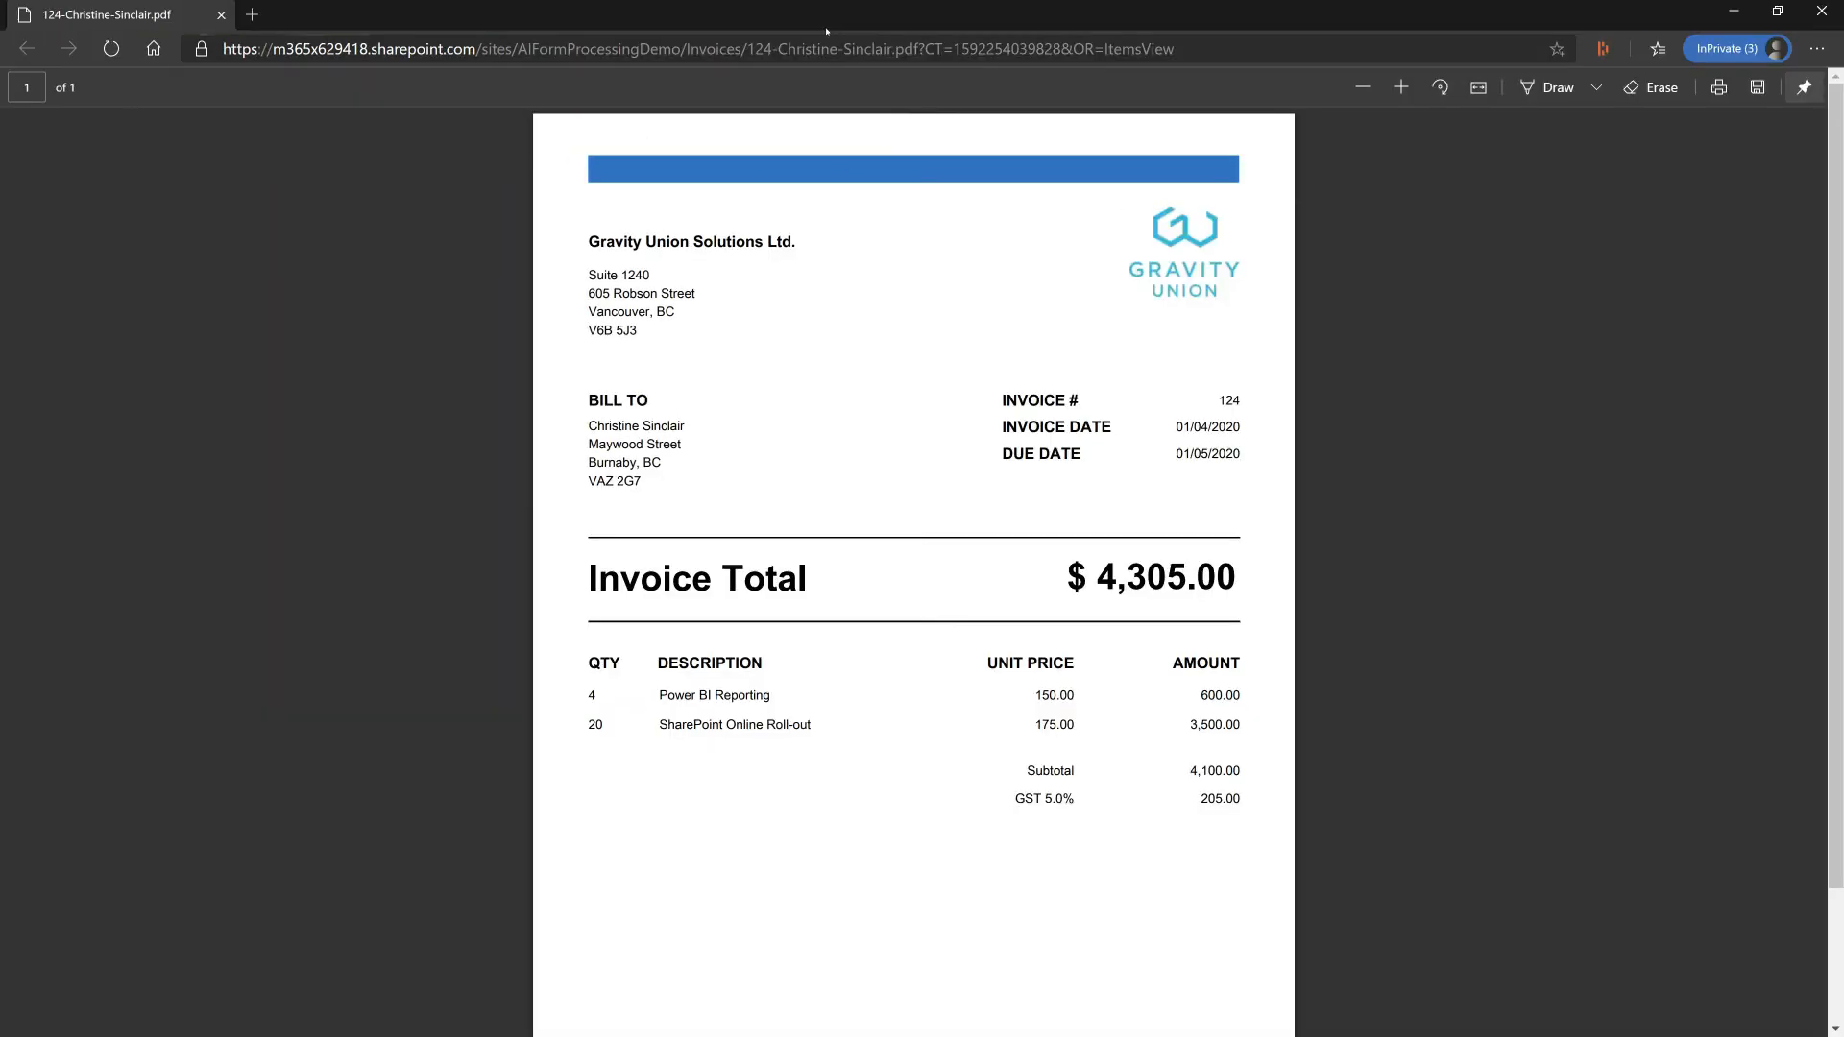
pyautogui.moveTo(826, 31); pyautogui.dragTo(1014, 526)
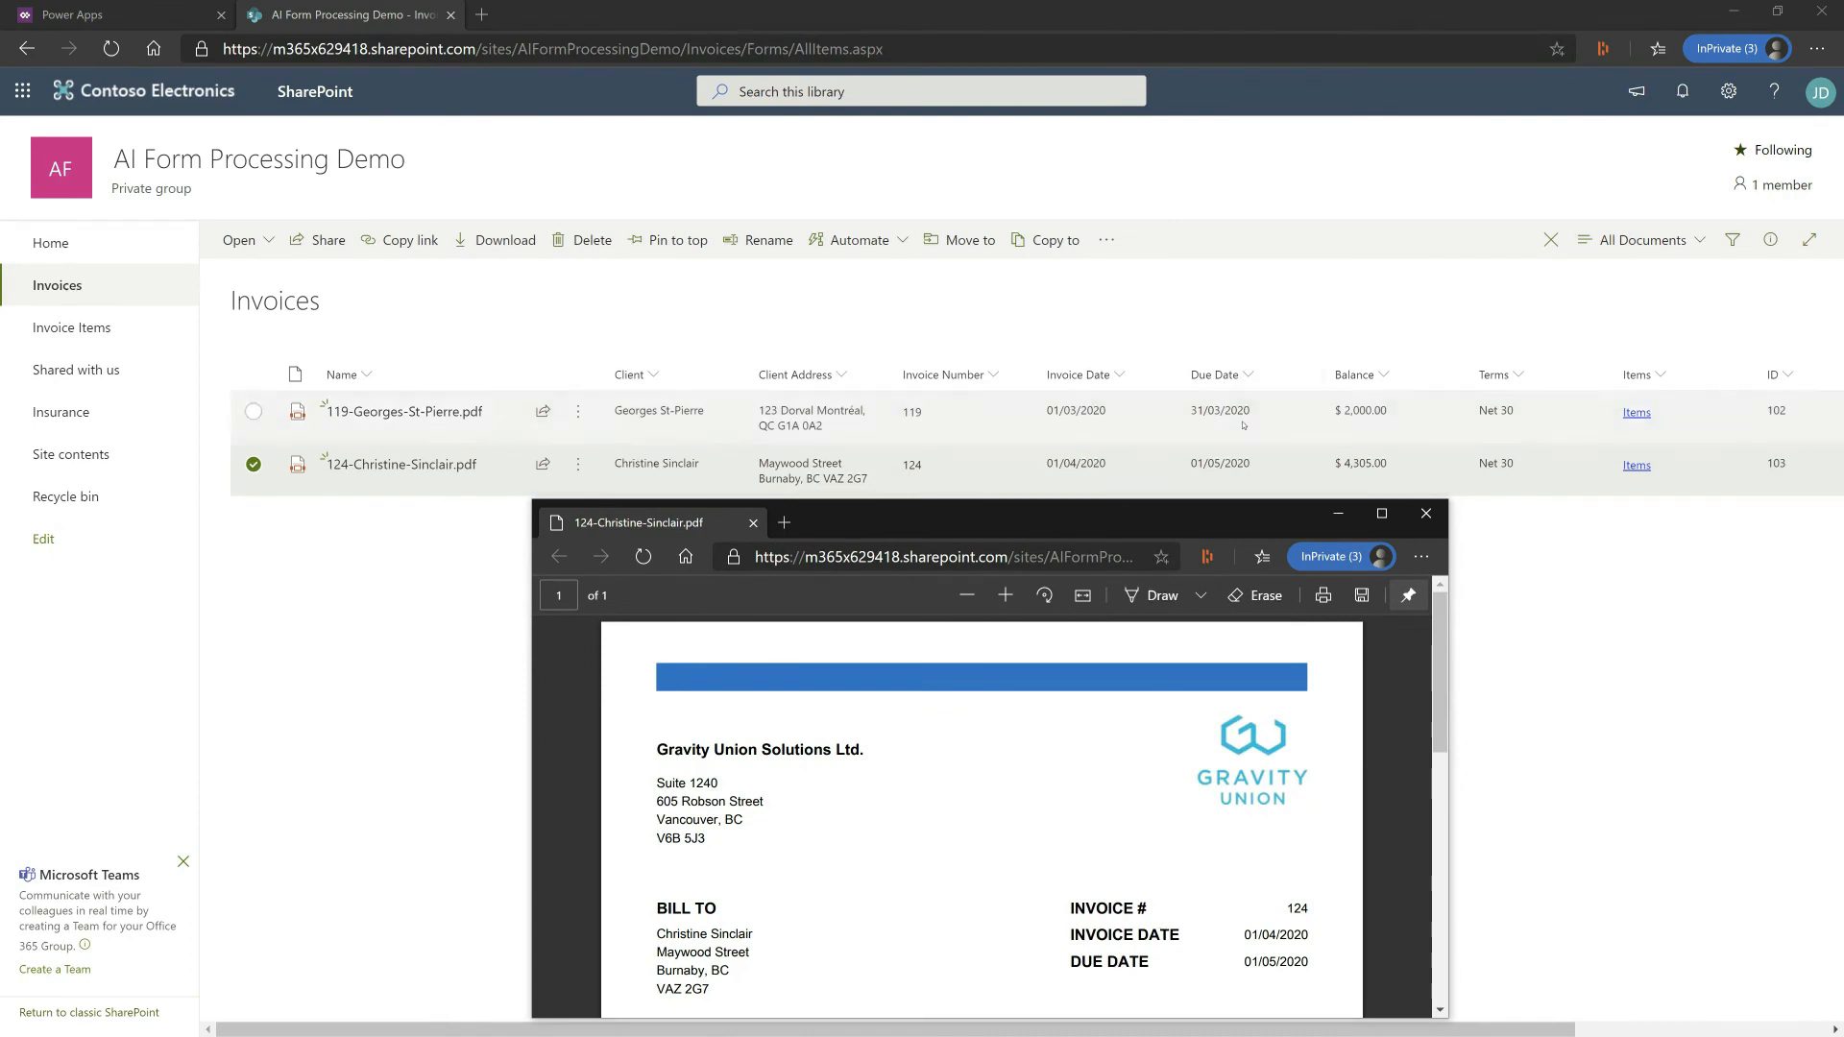
# Compare the dates, total and terms in the invoice 124 PDF with its library columns, then return to the library
pyautogui.scroll(-2, 1215, 851)
pyautogui.scroll(-1, 1215, 850)
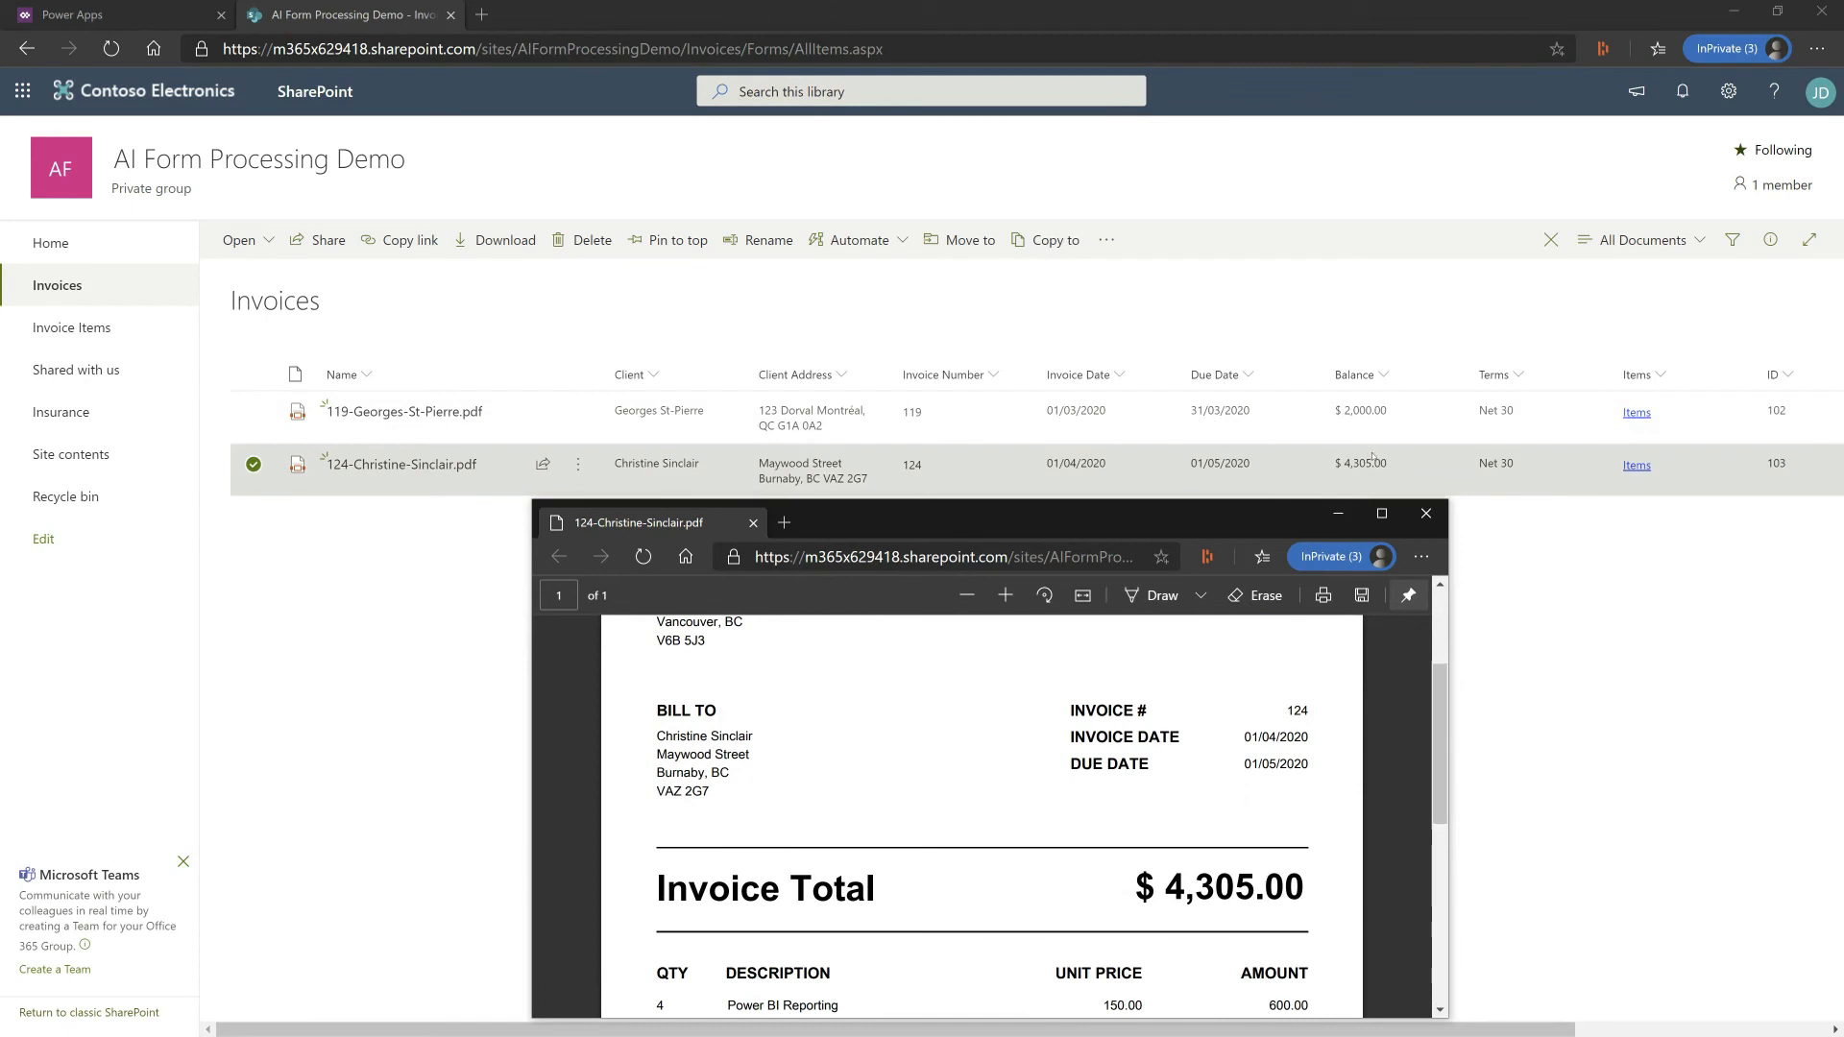
pyautogui.scroll(-1, 967, 866)
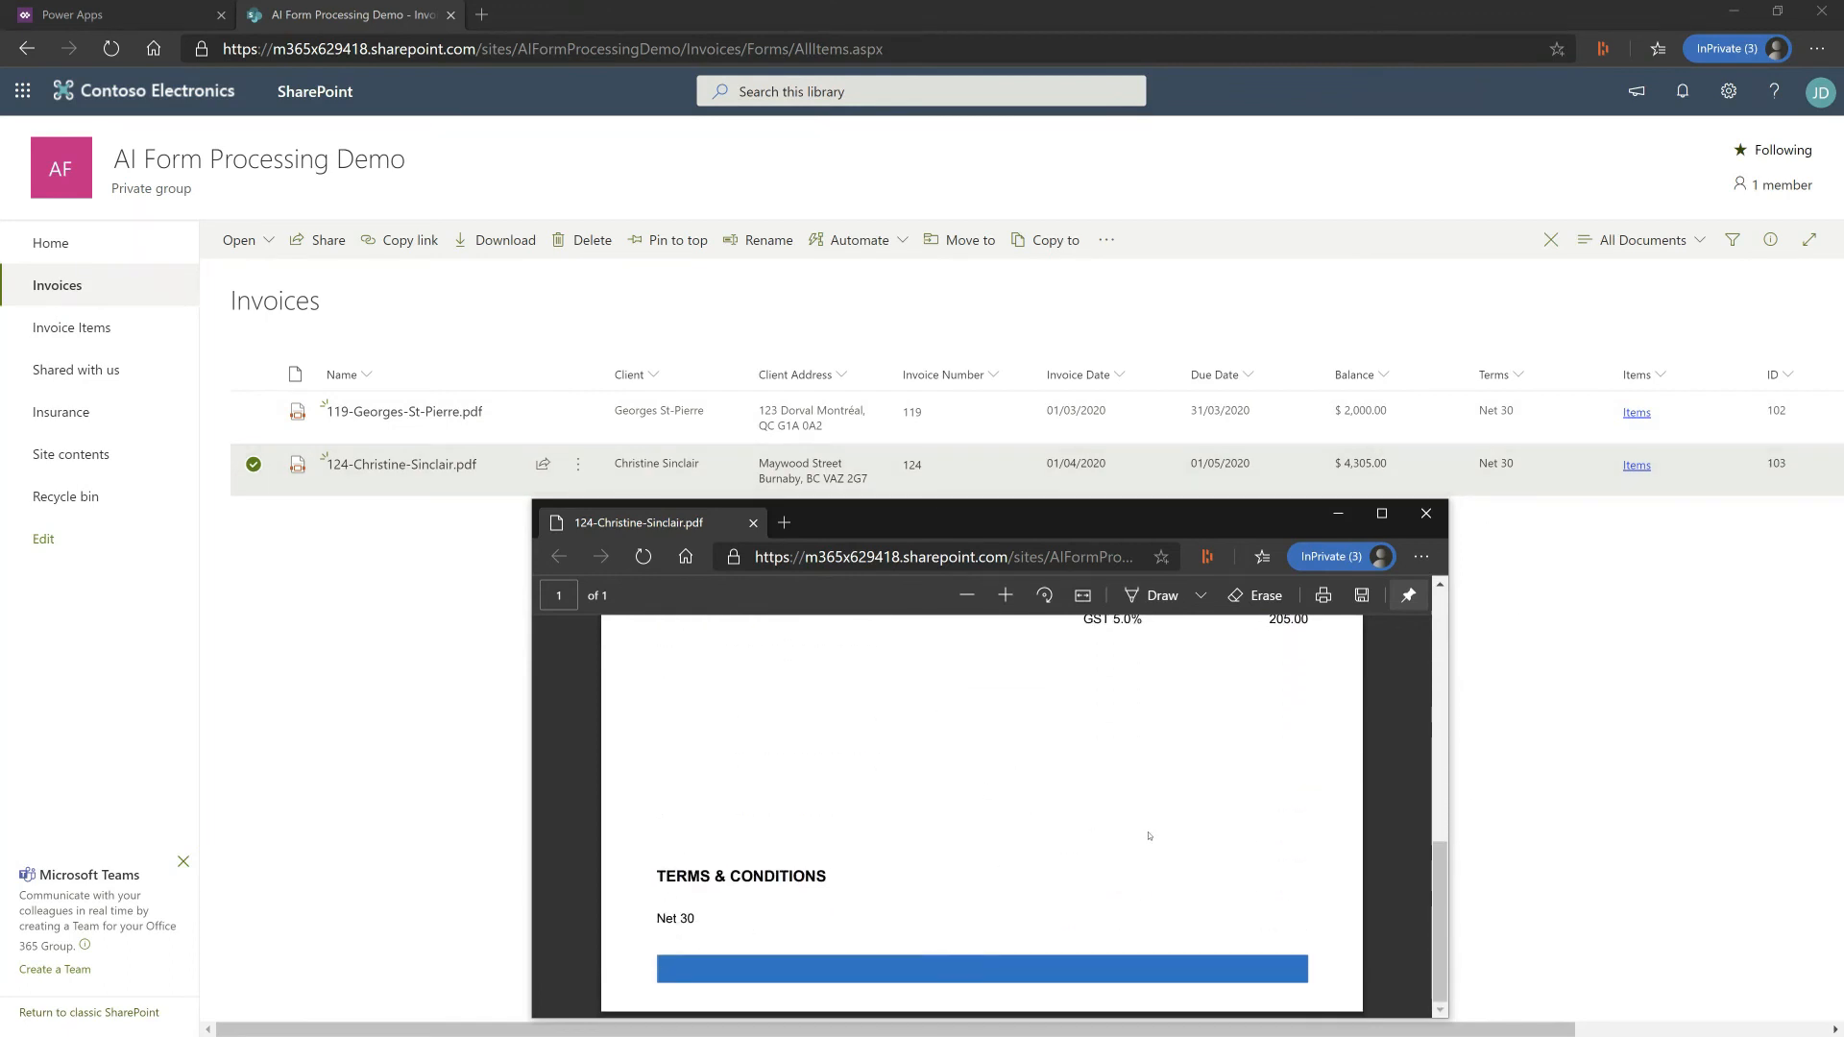
pyautogui.scroll(5, 1152, 852)
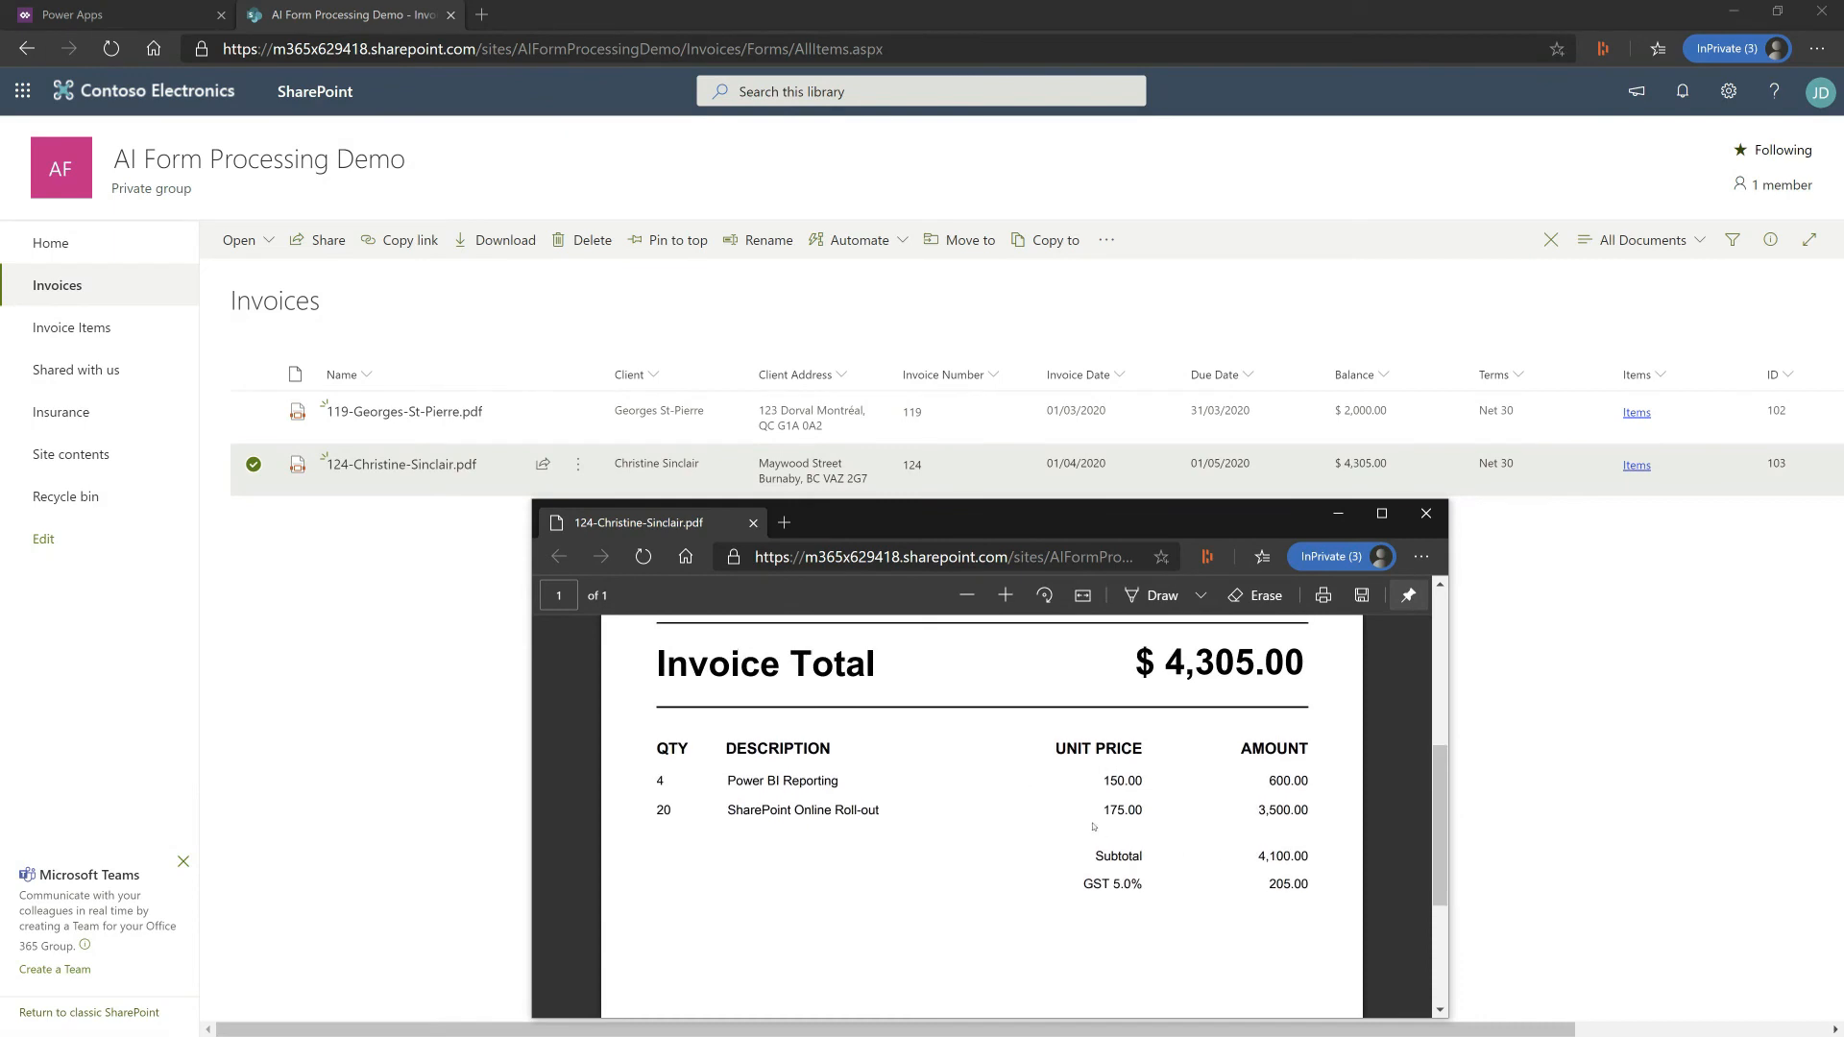
pyautogui.scroll(6, 1091, 824)
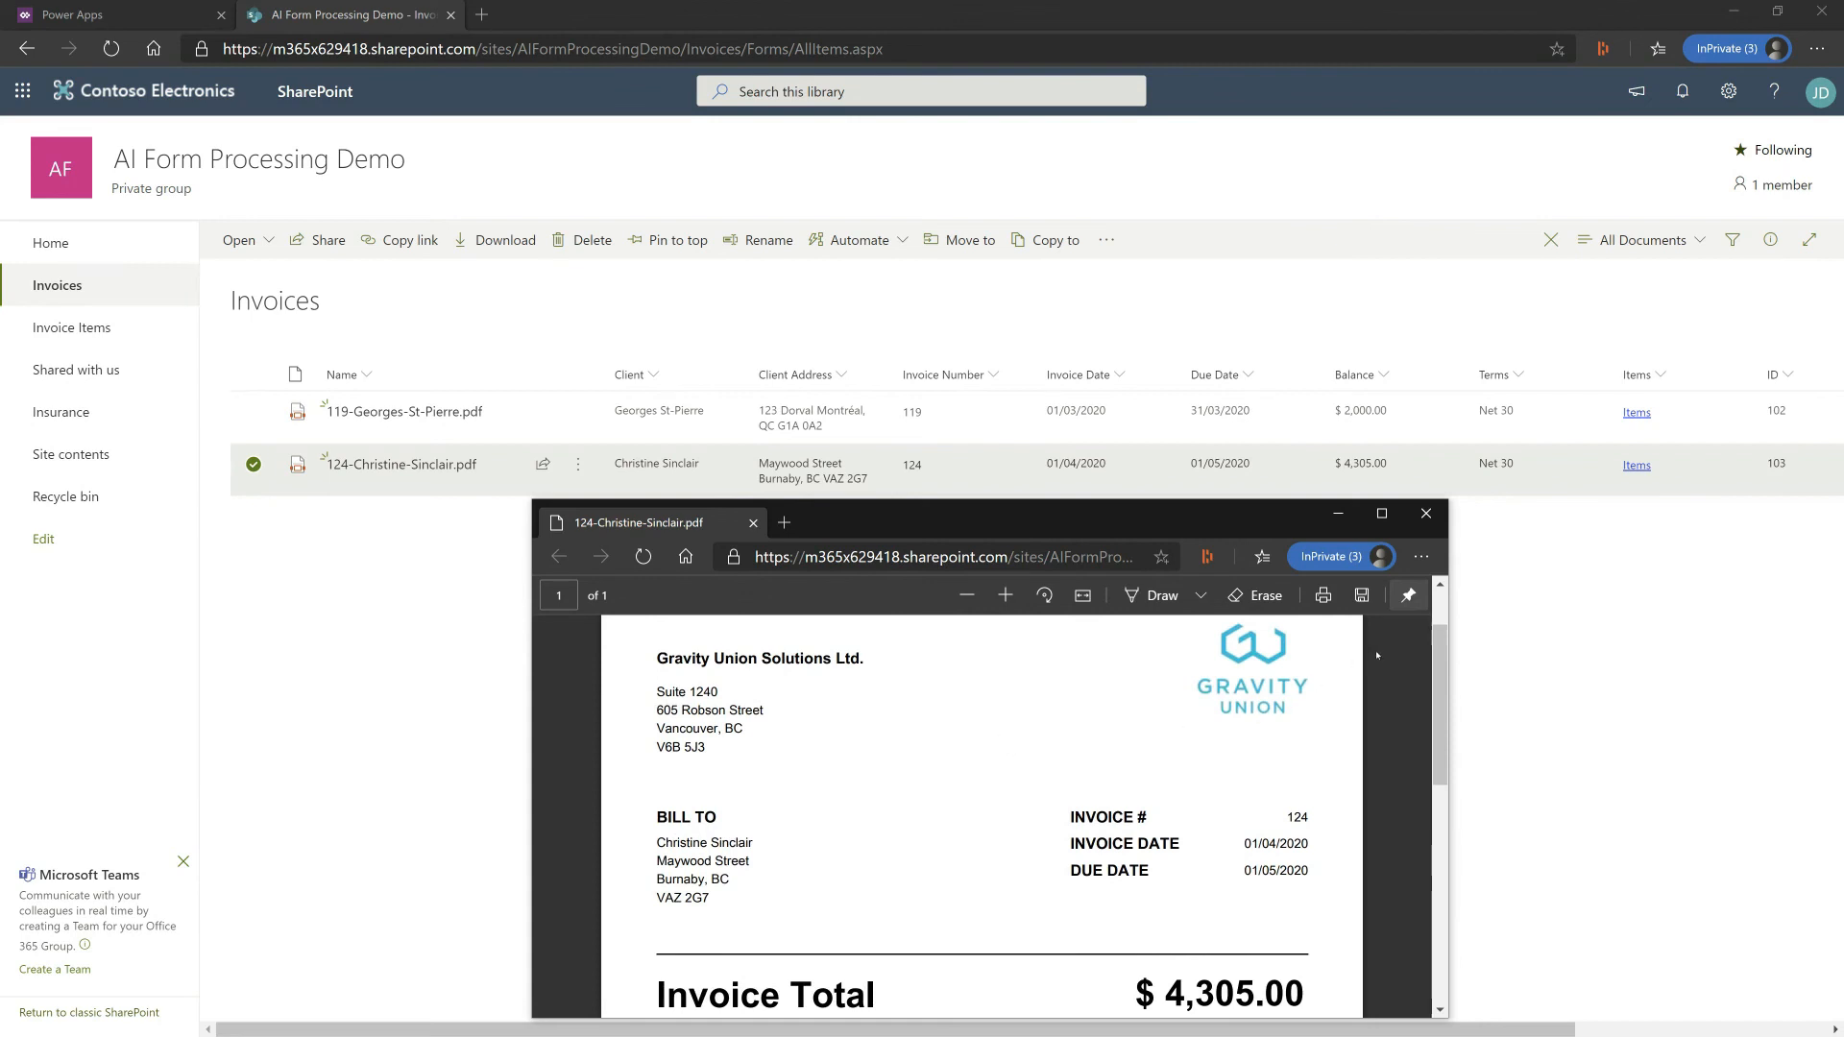
pyautogui.click(1425, 512)
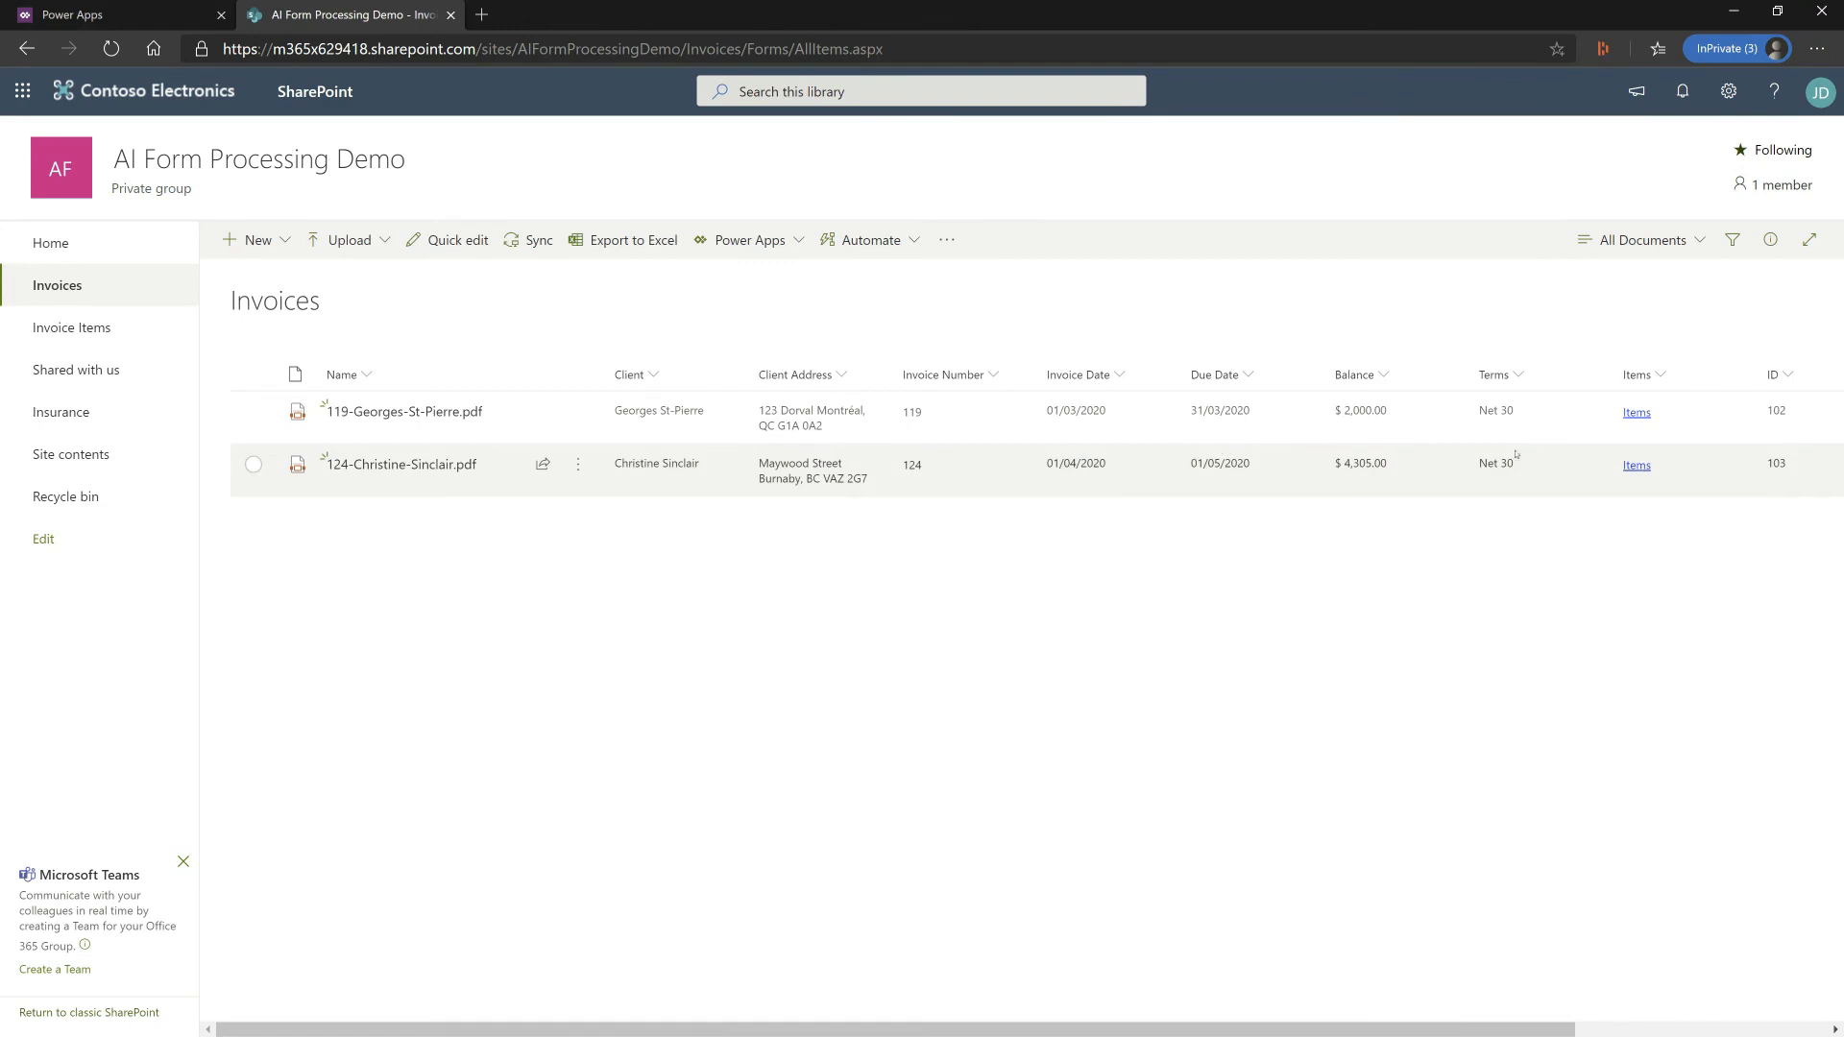
# Open the line items linked to invoice 124 and compare their quantities, rates and amounts with the PDF's item table
pyautogui.click(1636, 467)
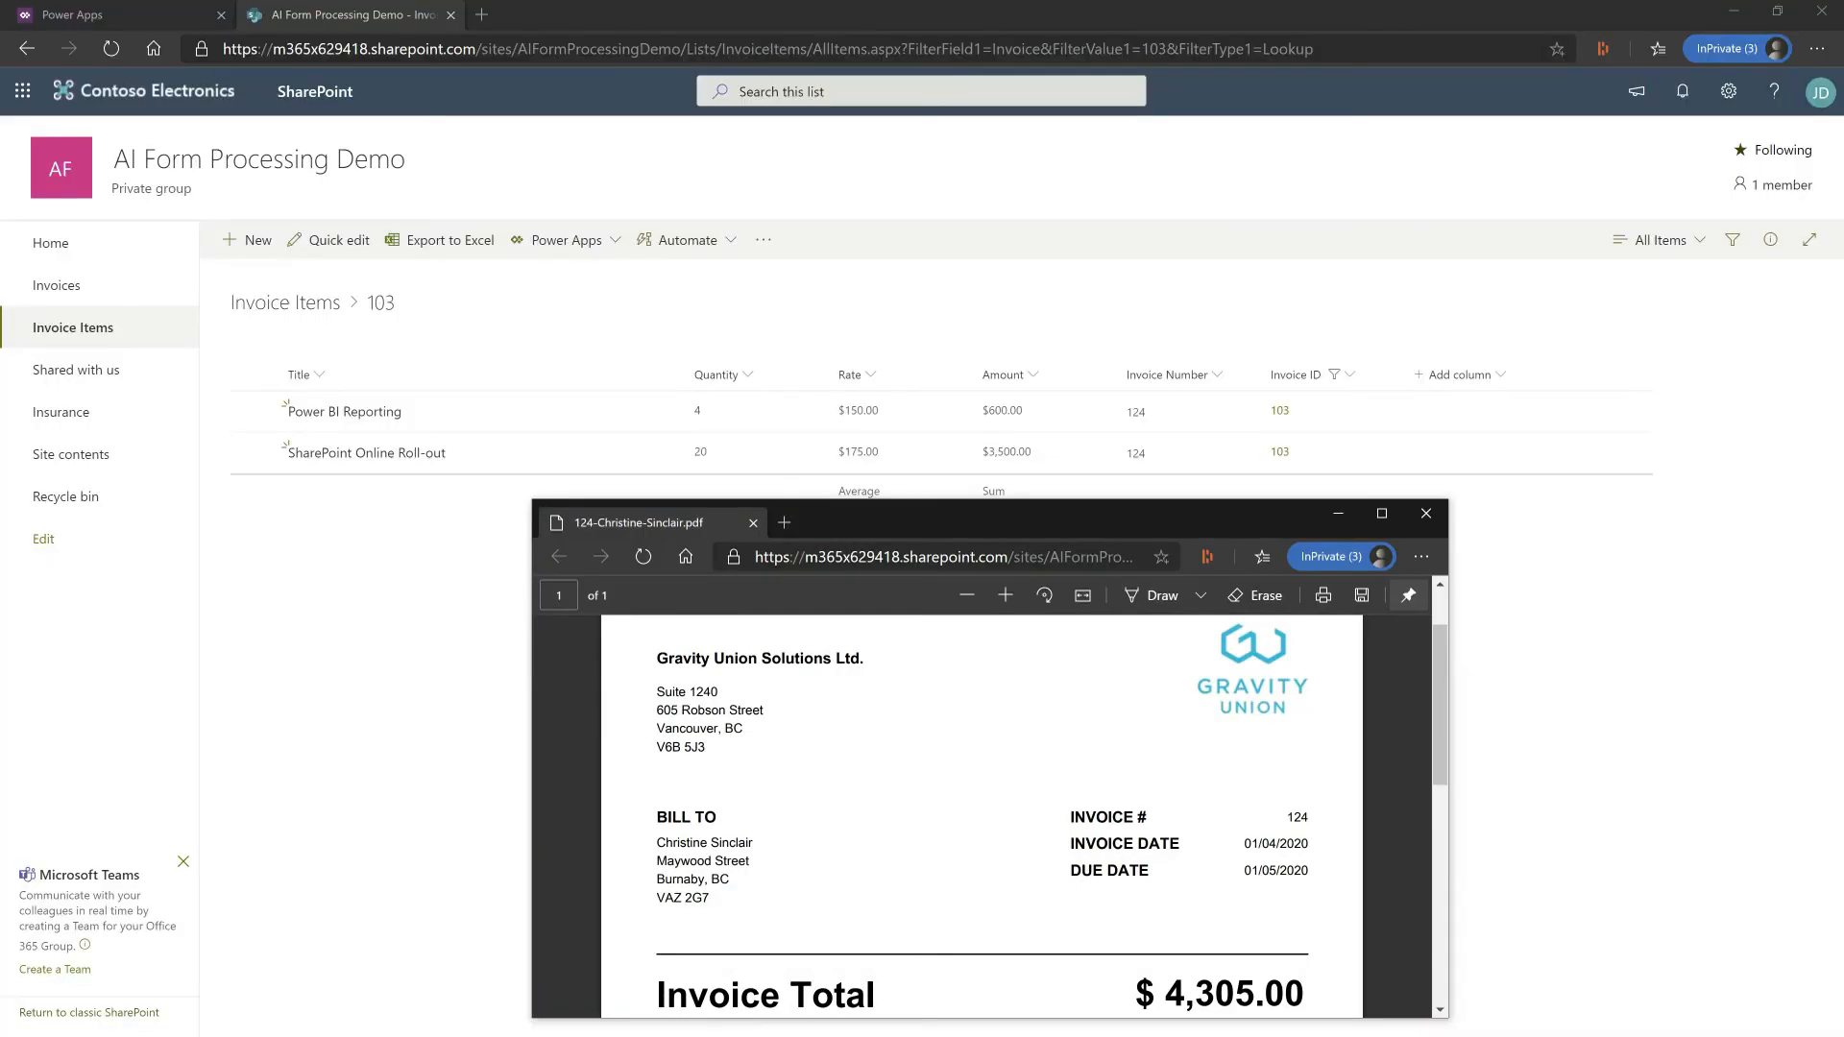
pyautogui.moveTo(993, 541); pyautogui.dragTo(1047, 420)
pyautogui.scroll(-3, 1121, 777)
pyautogui.scroll(-4, 1121, 778)
pyautogui.scroll(5, 1124, 780)
pyautogui.moveTo(981, 413); pyautogui.dragTo(959, 511)
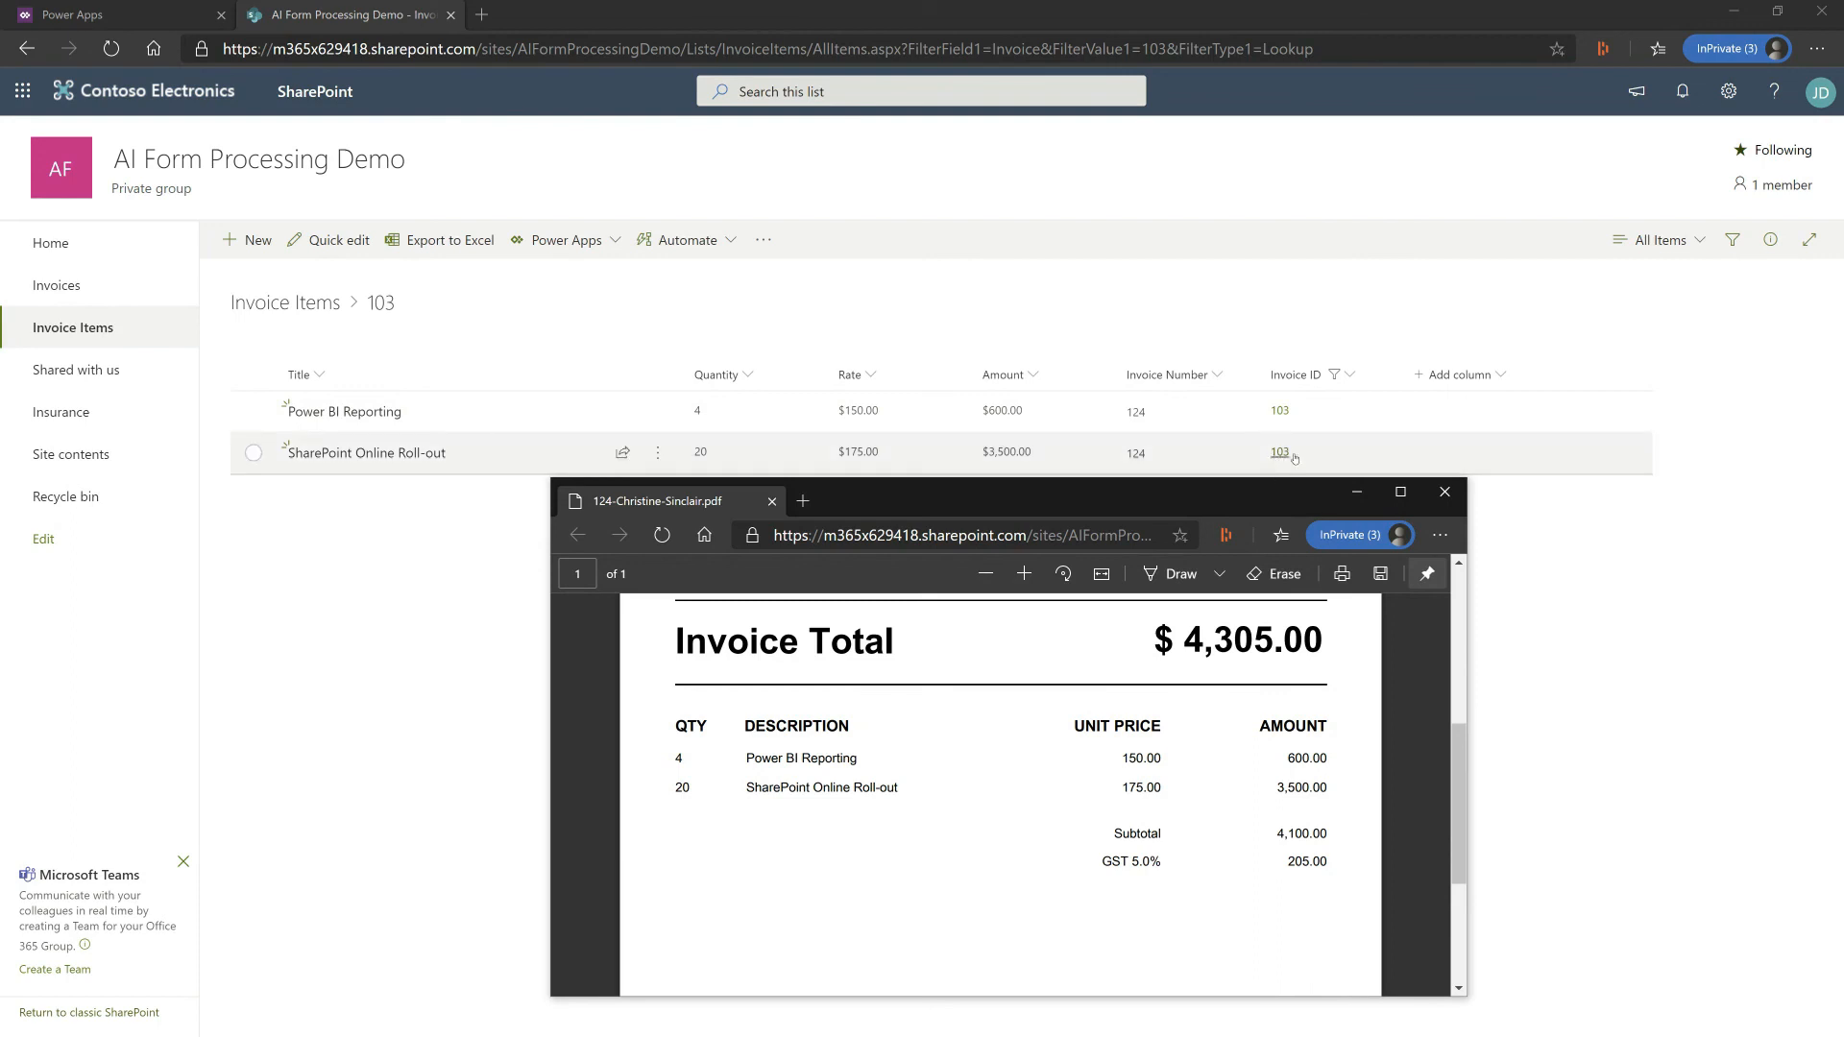
# Open the invoice record linked from the Power BI Reporting line item and review its extracted fields
pyautogui.click(1279, 411)
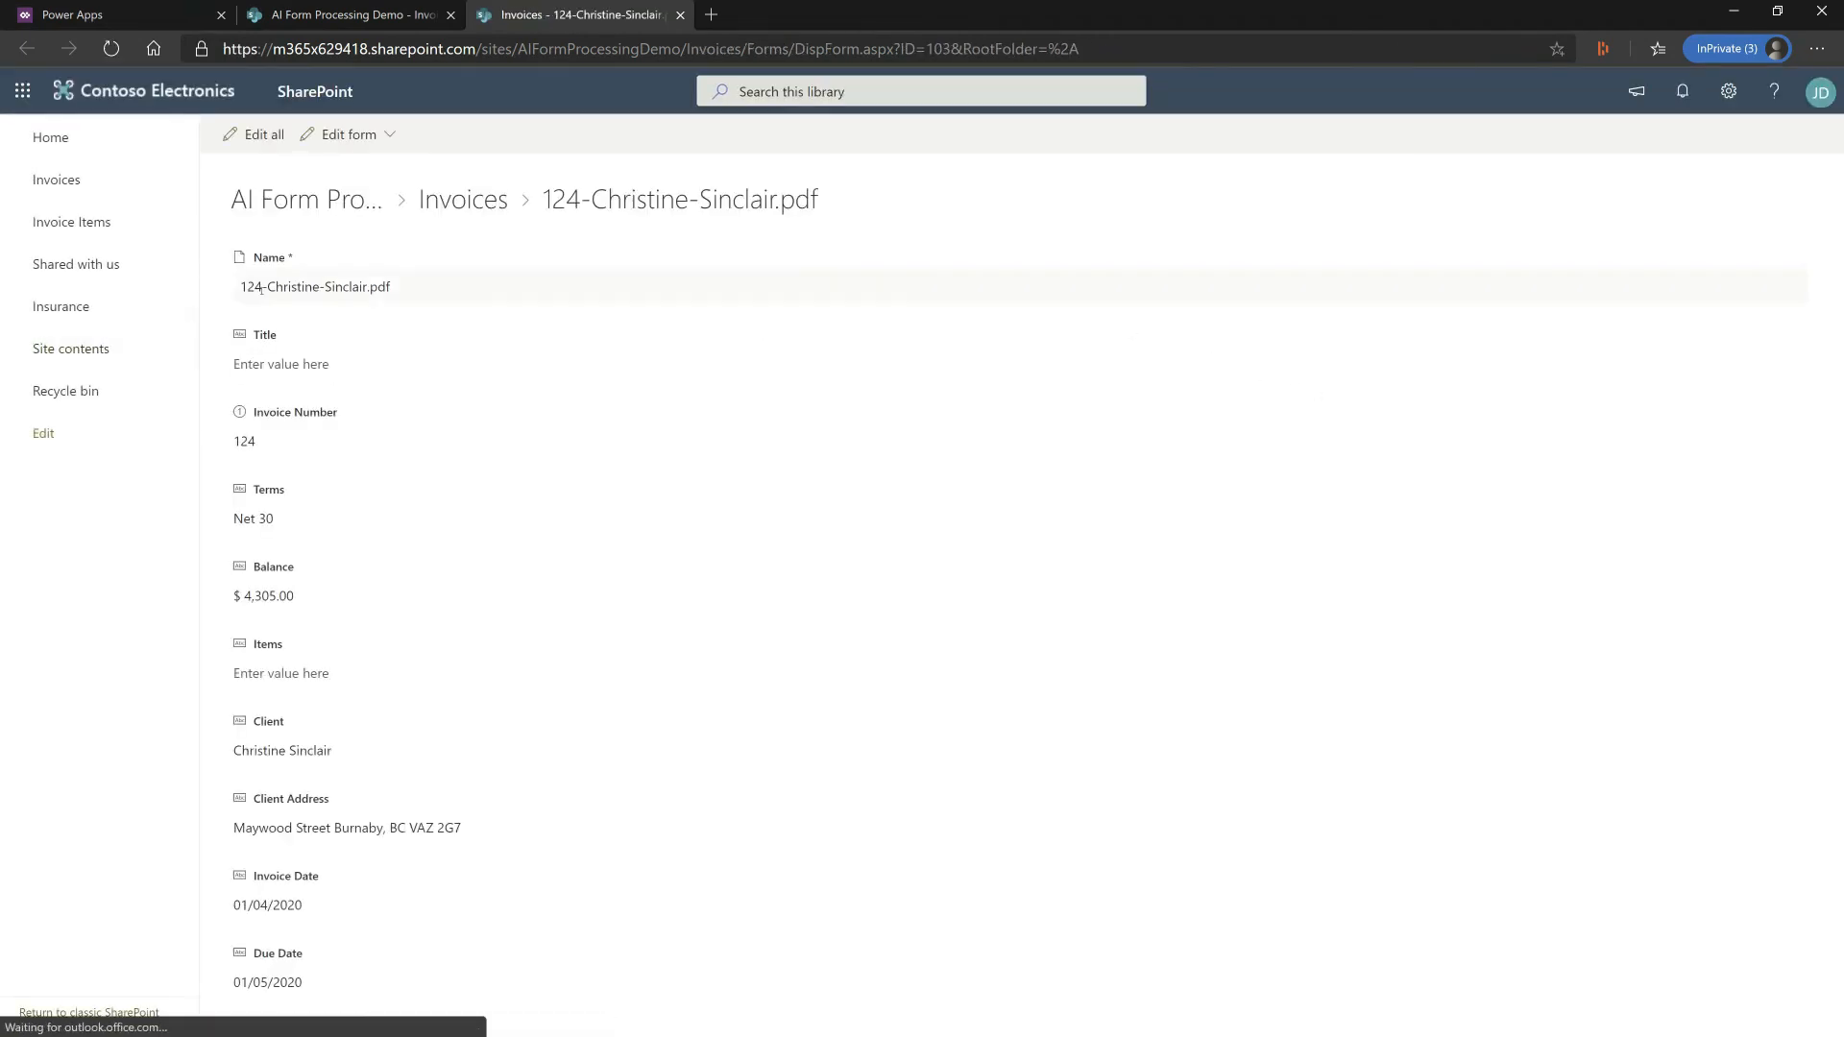
pyautogui.scroll(-1, 336, 444)
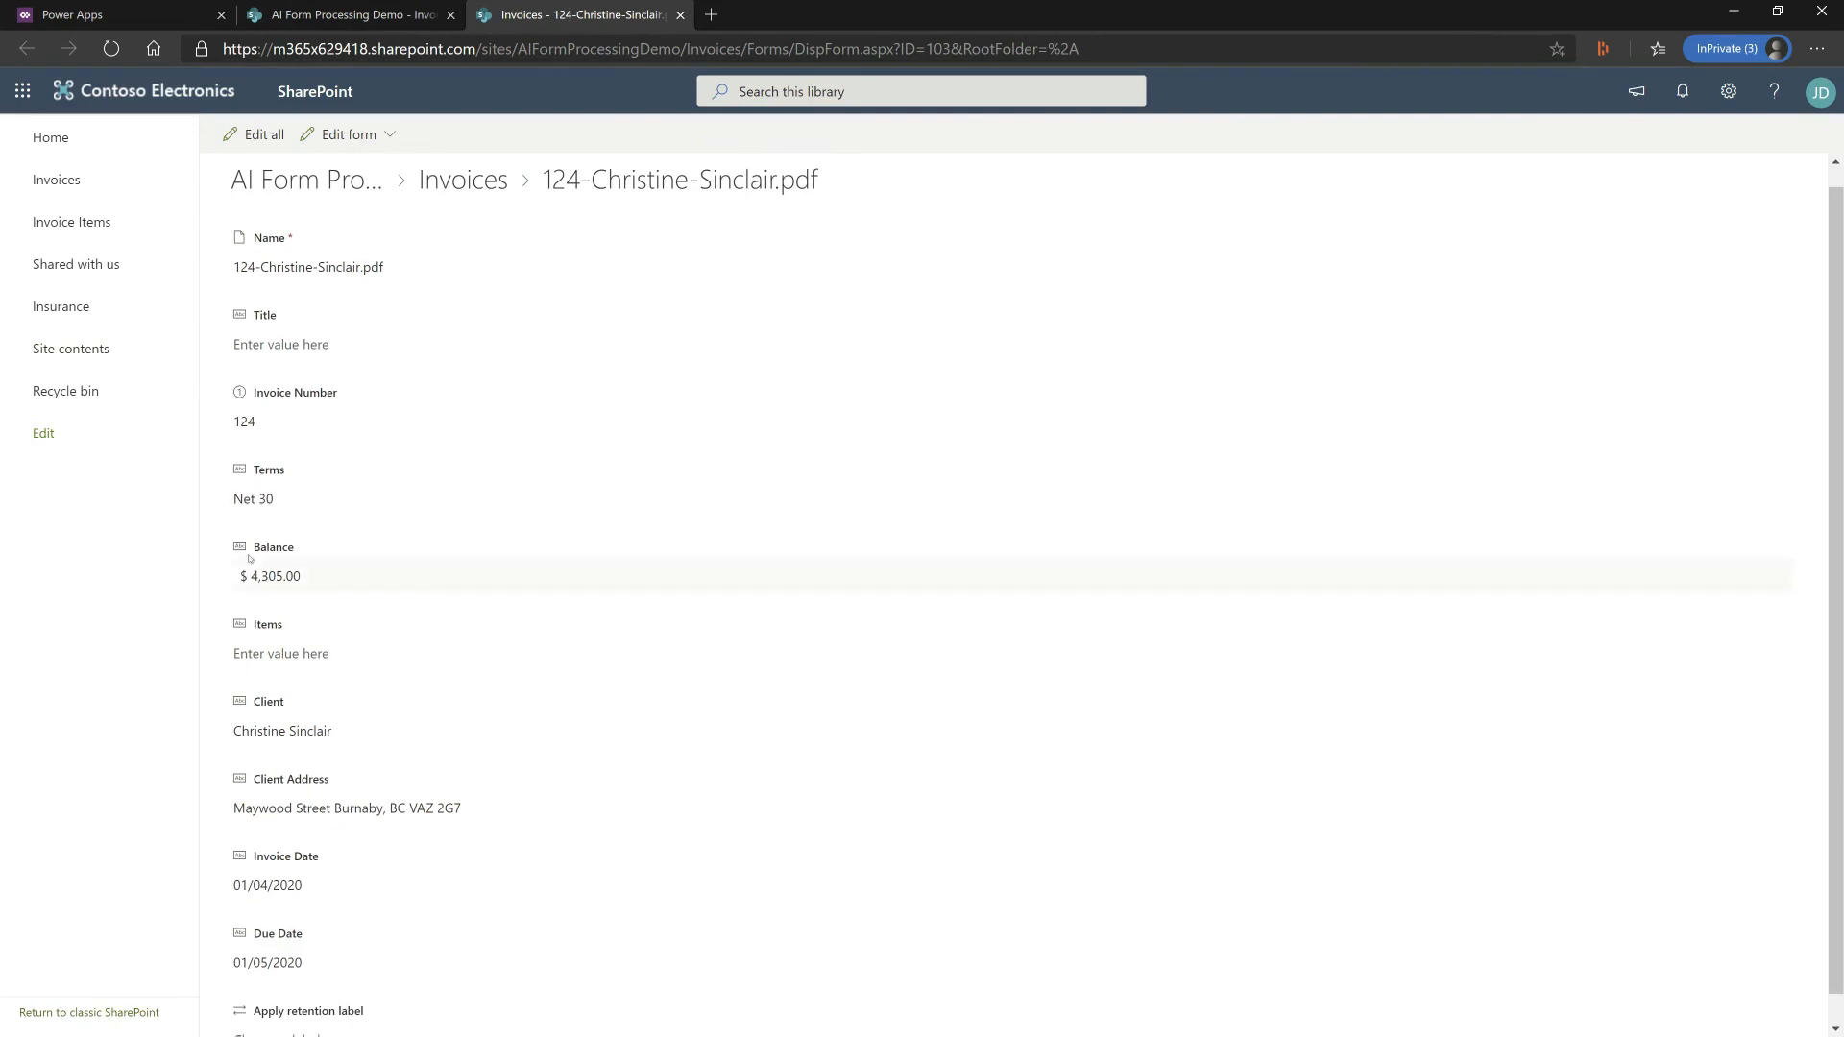
pyautogui.scroll(-1, 369, 427)
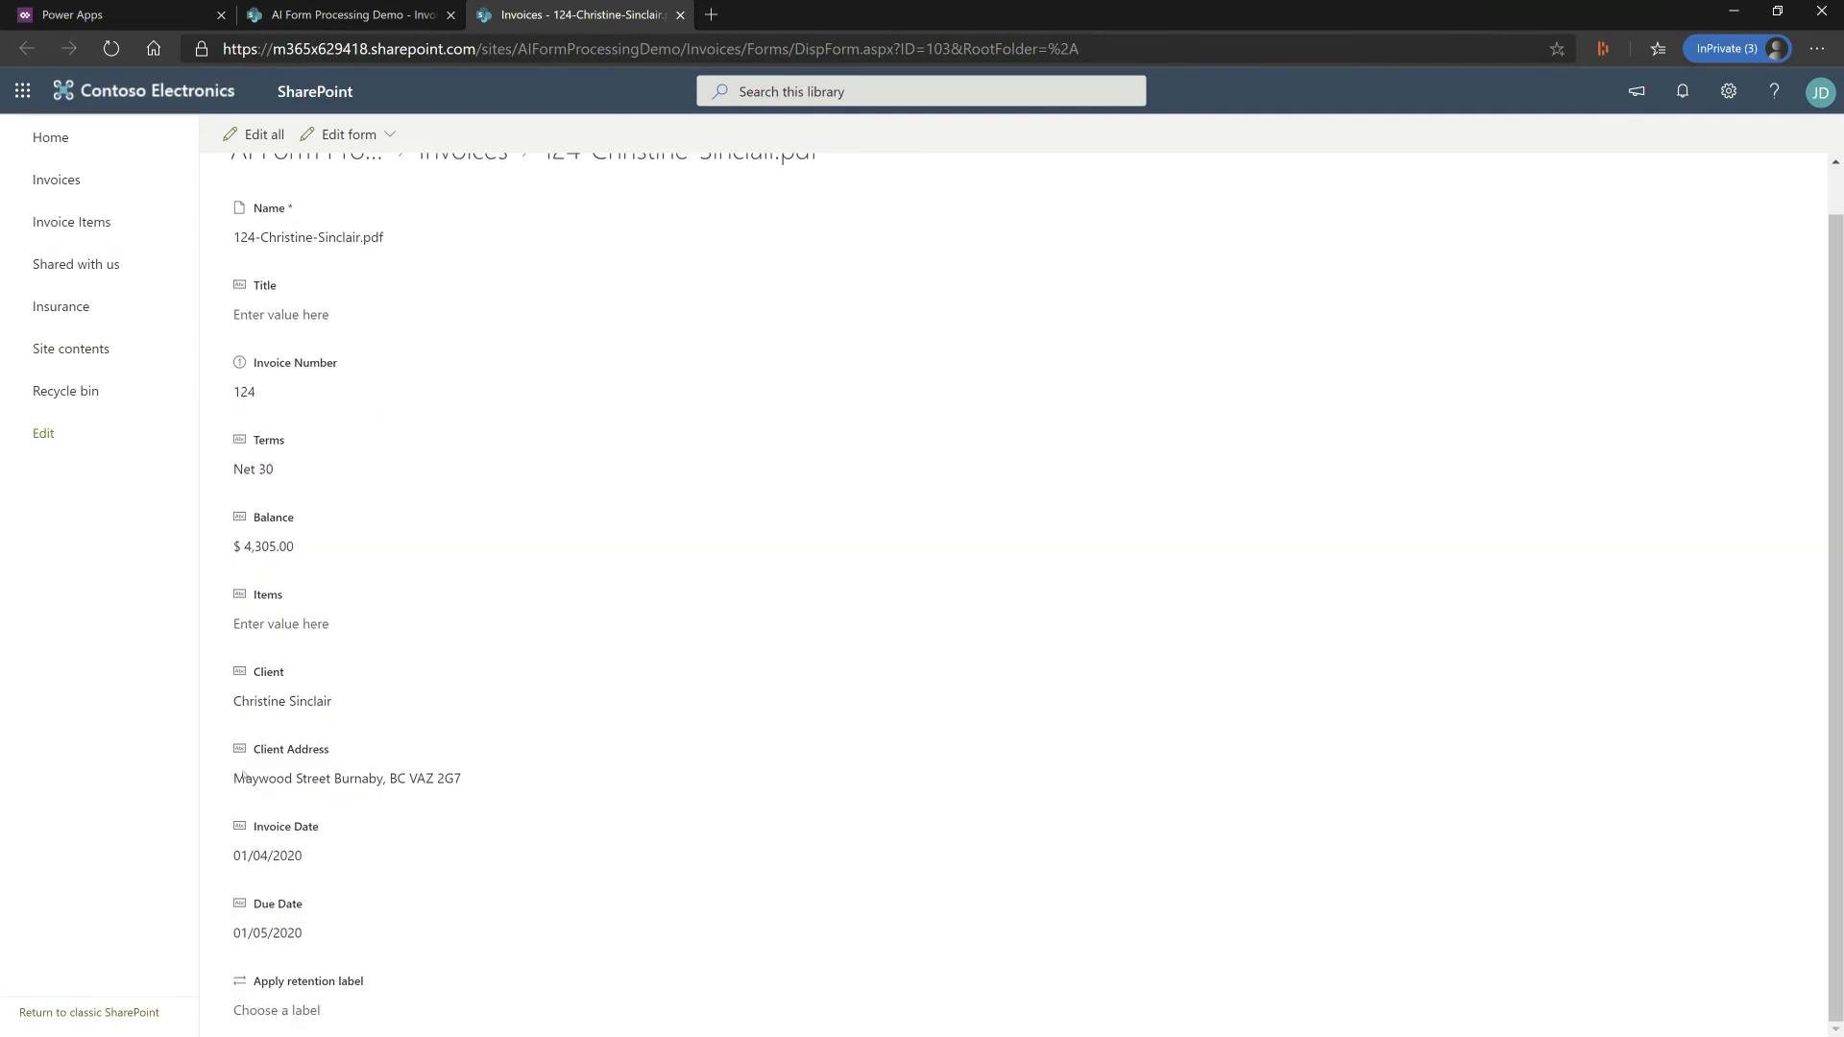
pyautogui.scroll(1, 542, 353)
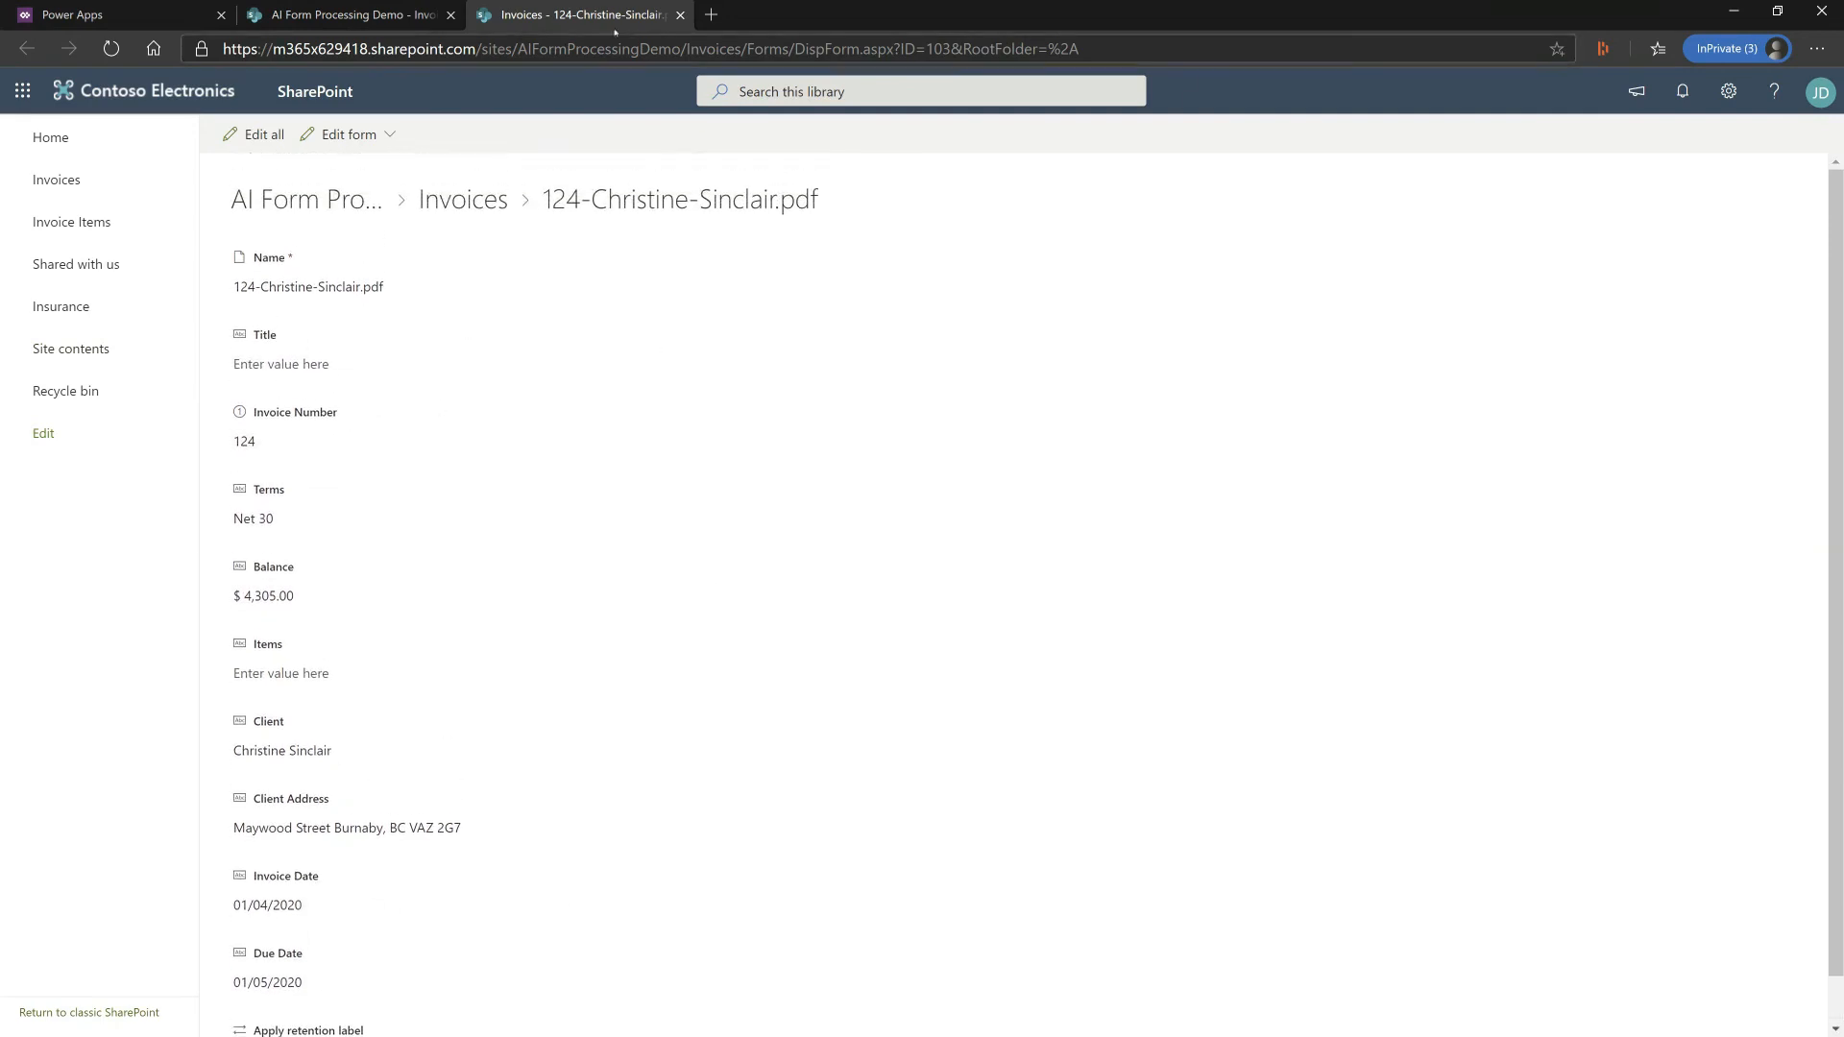
# Close the invoice record and return from the filtered Invoice Items list to the Invoices library
pyautogui.click(680, 15)
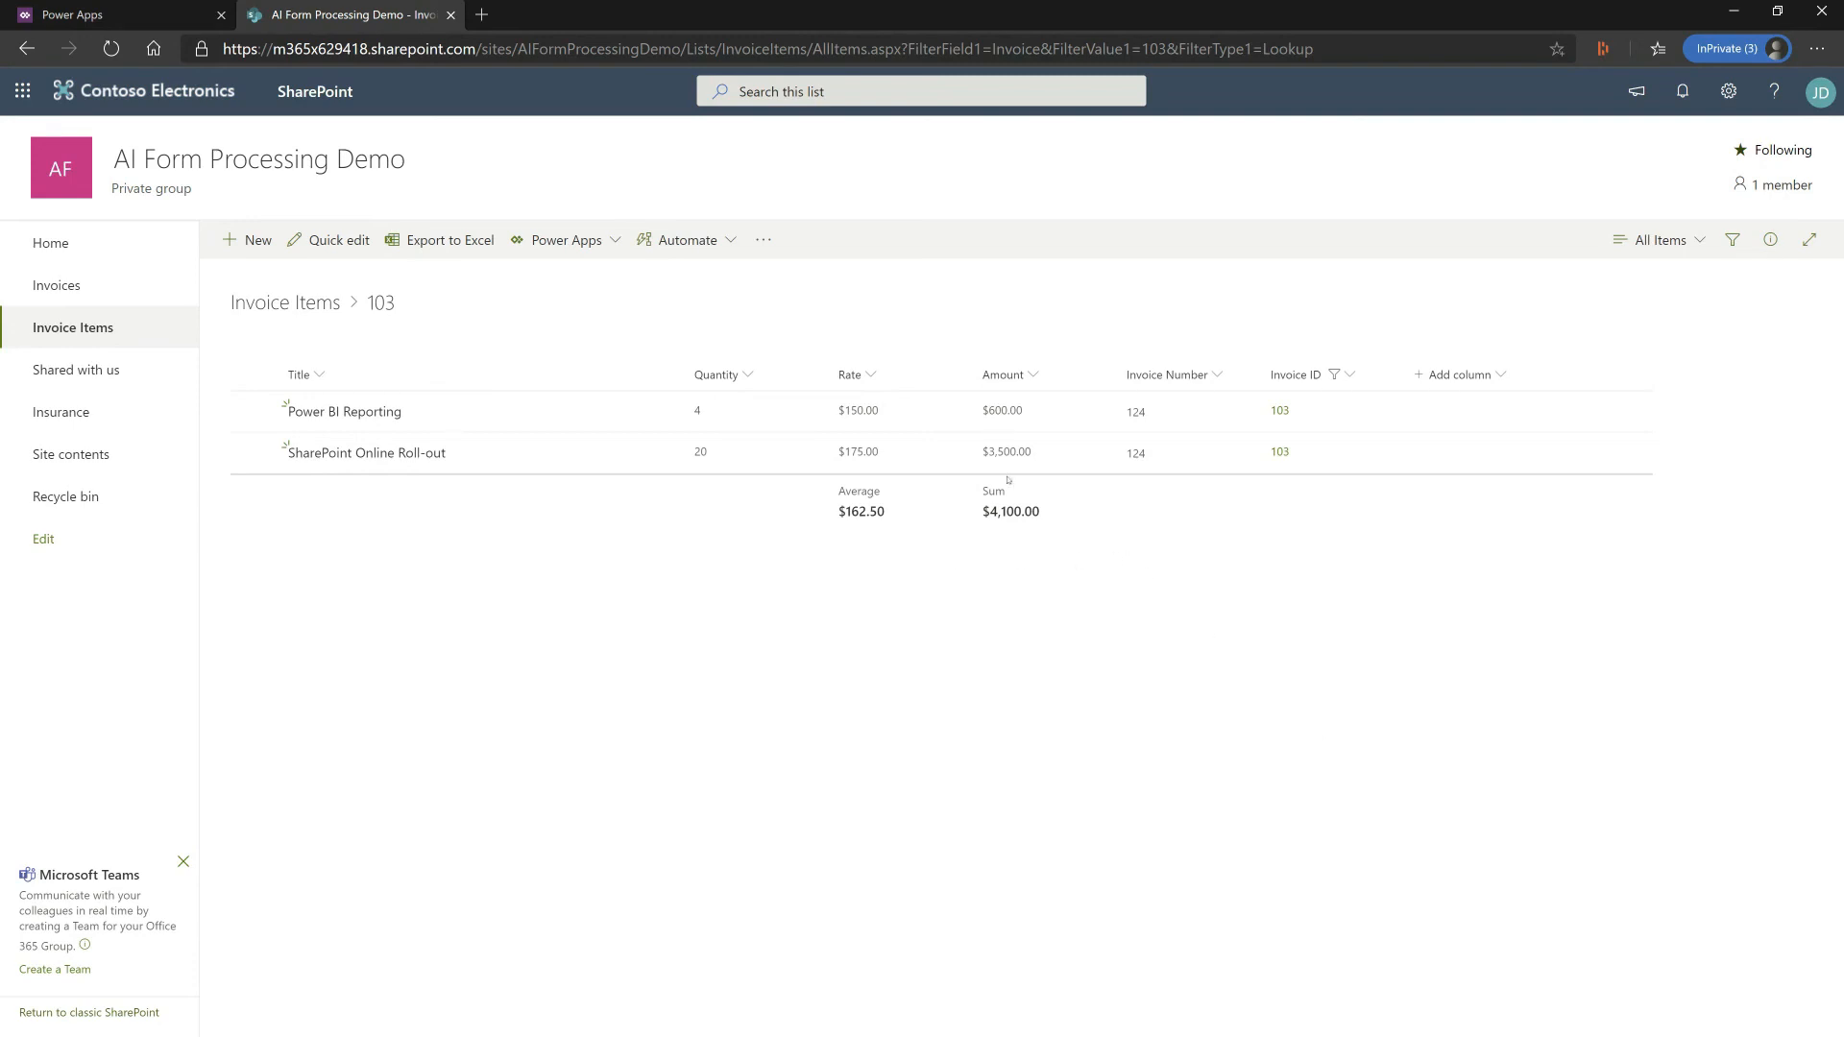
pyautogui.click(67, 286)
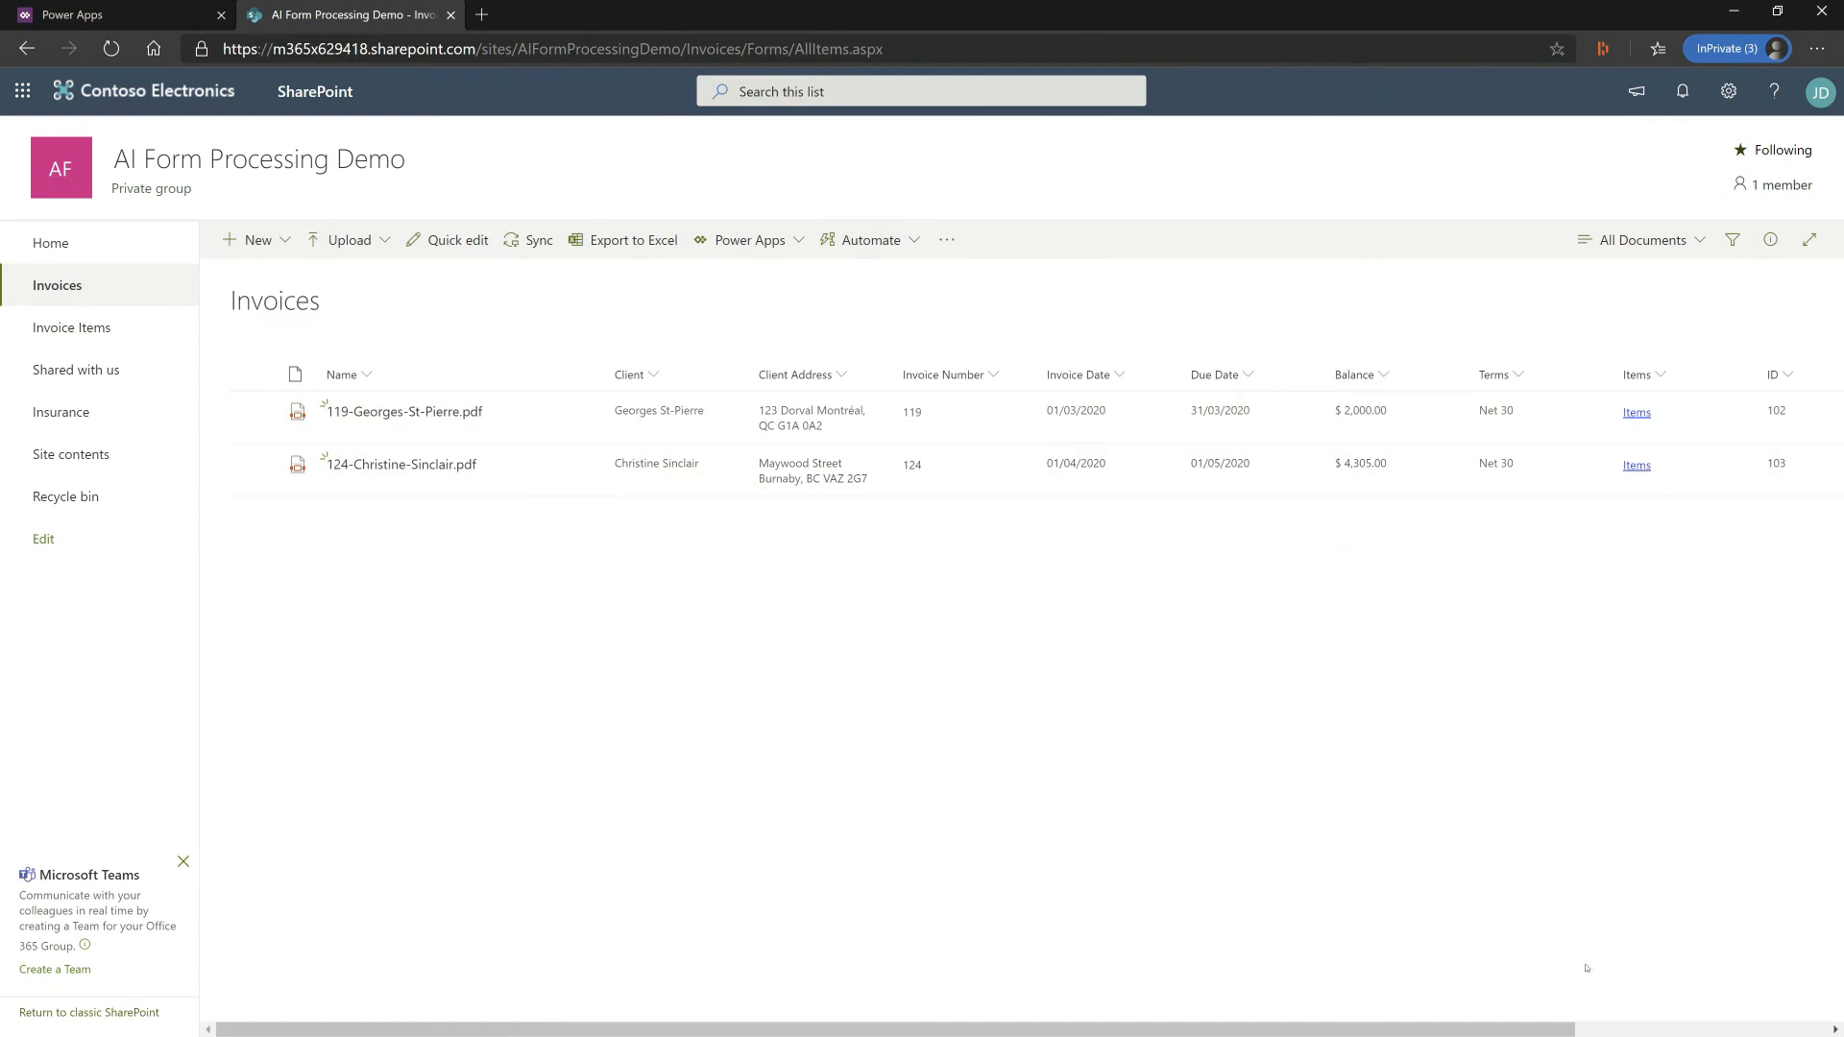
pyautogui.hotkey('alt', 'Tab')
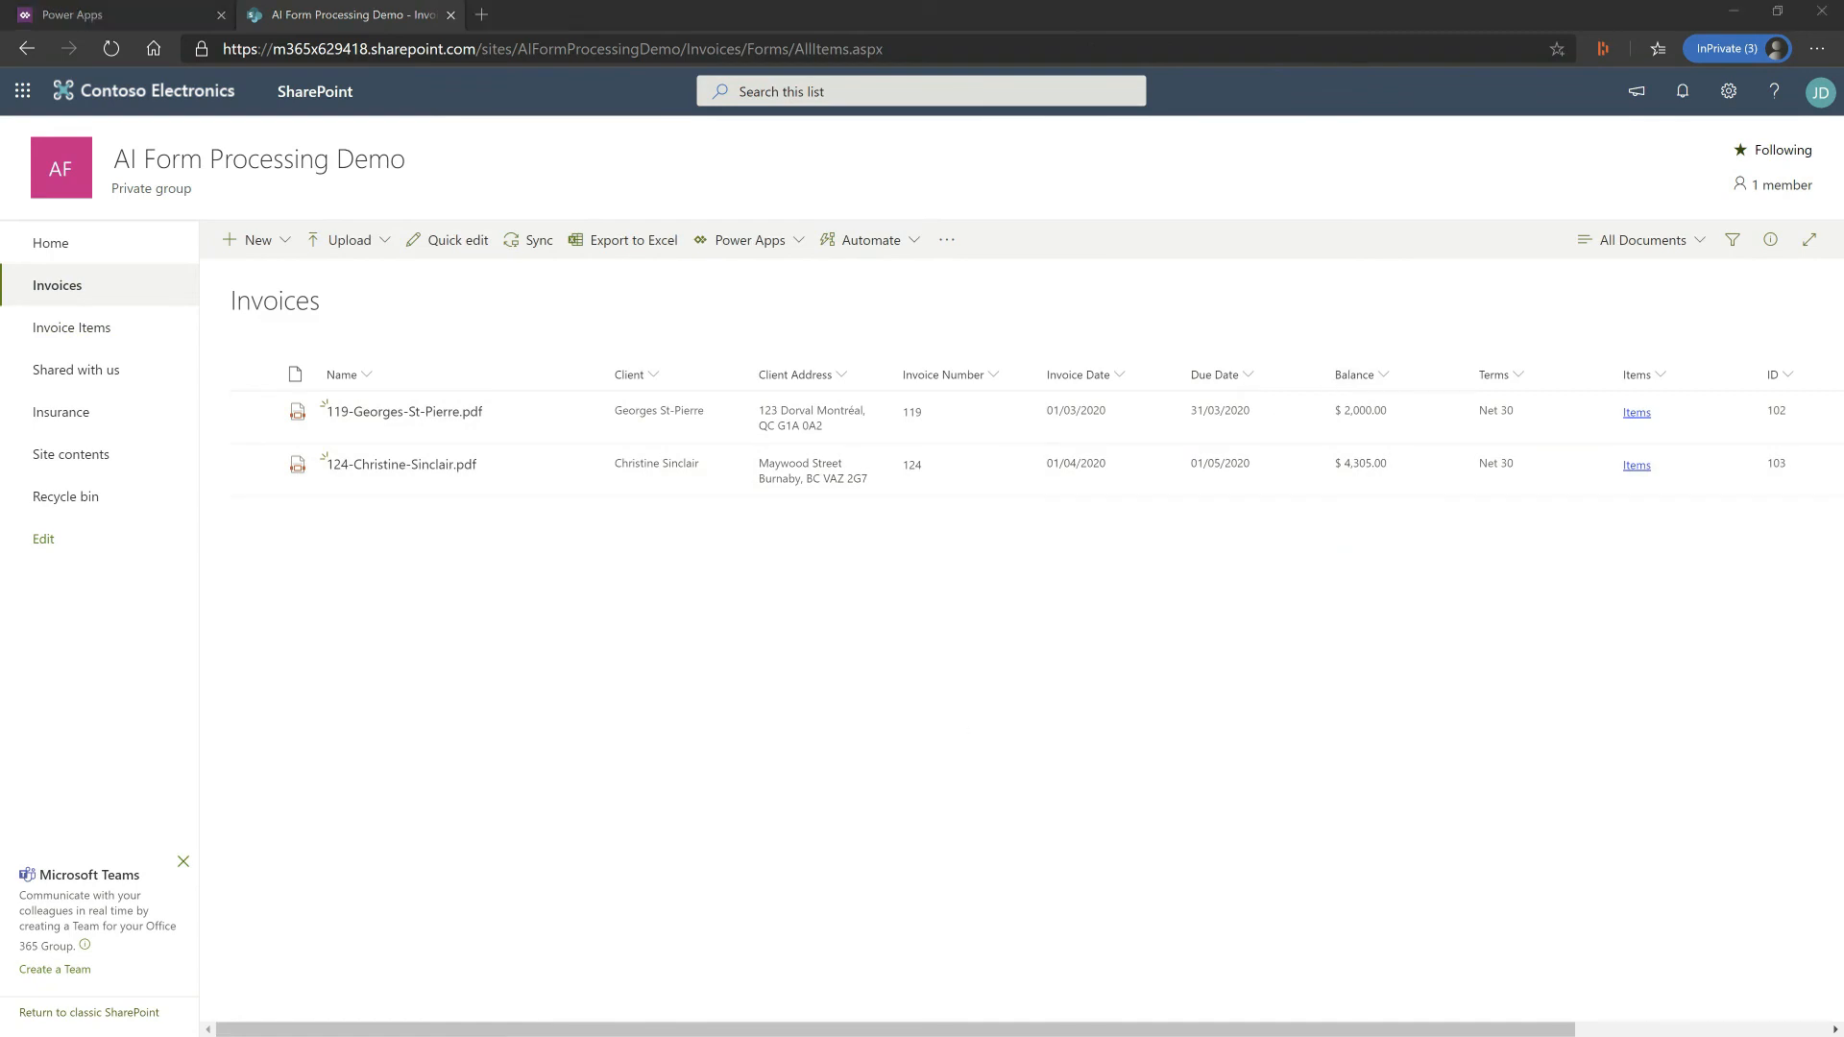